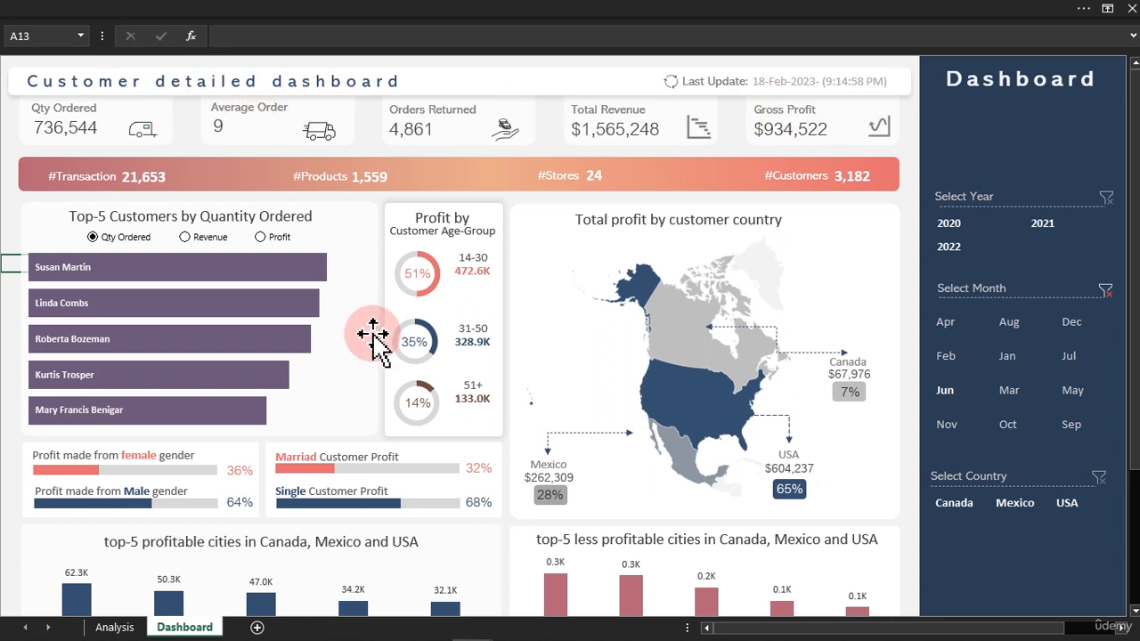
# Switch to the First Class workbook containing the blank Customer Detail Dashboard sheet.
pyautogui.moveTo(424, 628)
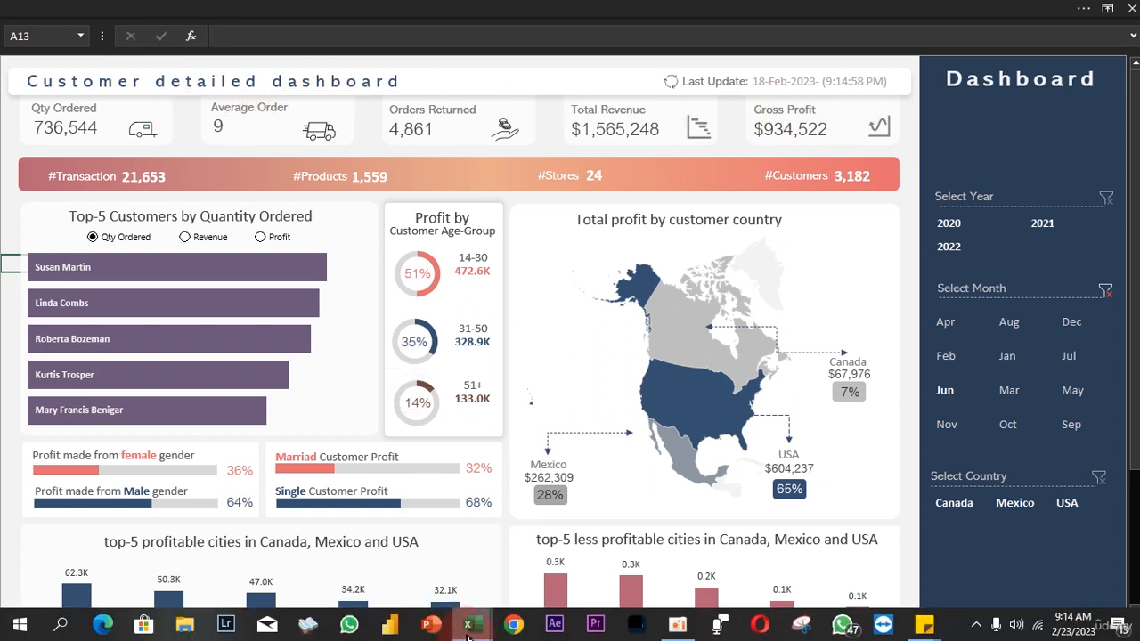
pyautogui.moveTo(470, 634)
pyautogui.click(466, 580)
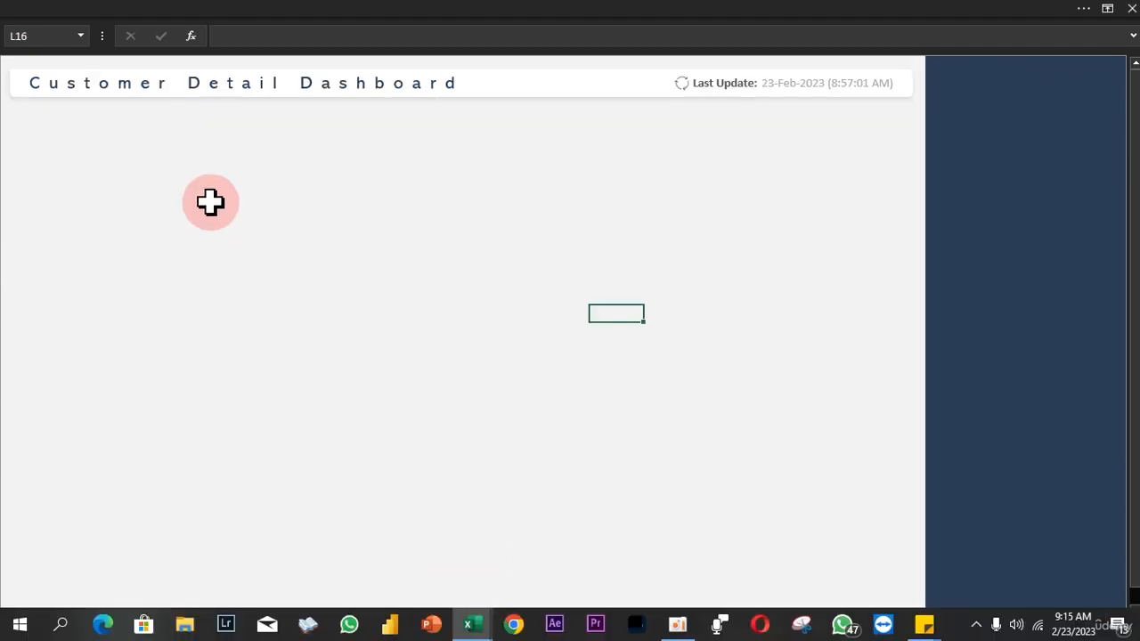
# Insert a rounded-corner rectangle about 1.58" wide in the blank area below the dashboard title.
pyautogui.click(306, 7)
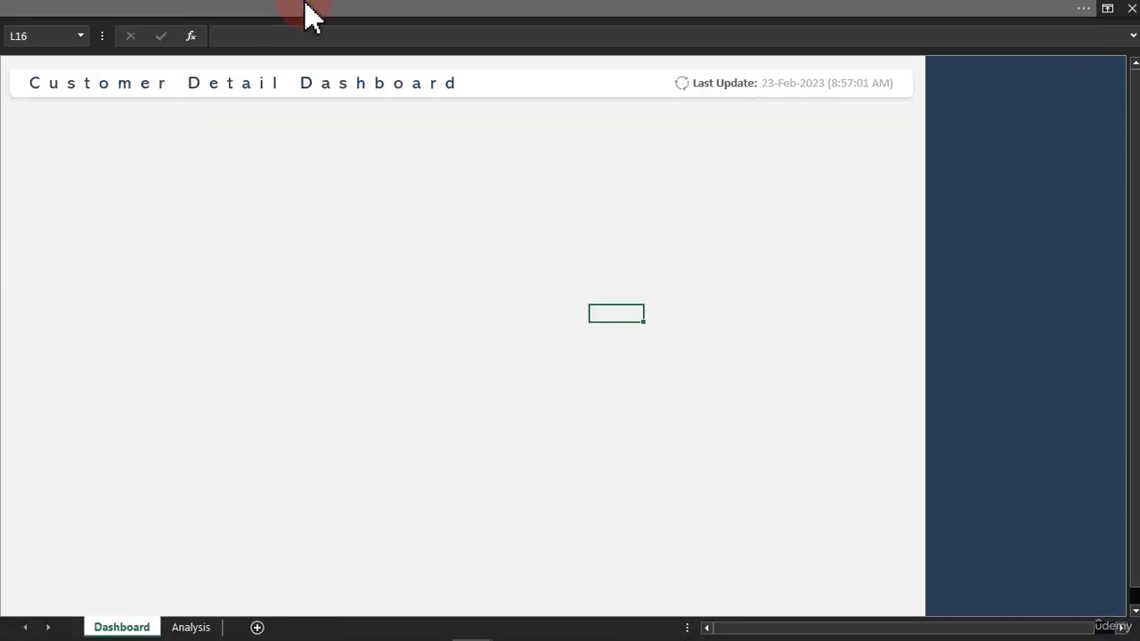
pyautogui.click(129, 42)
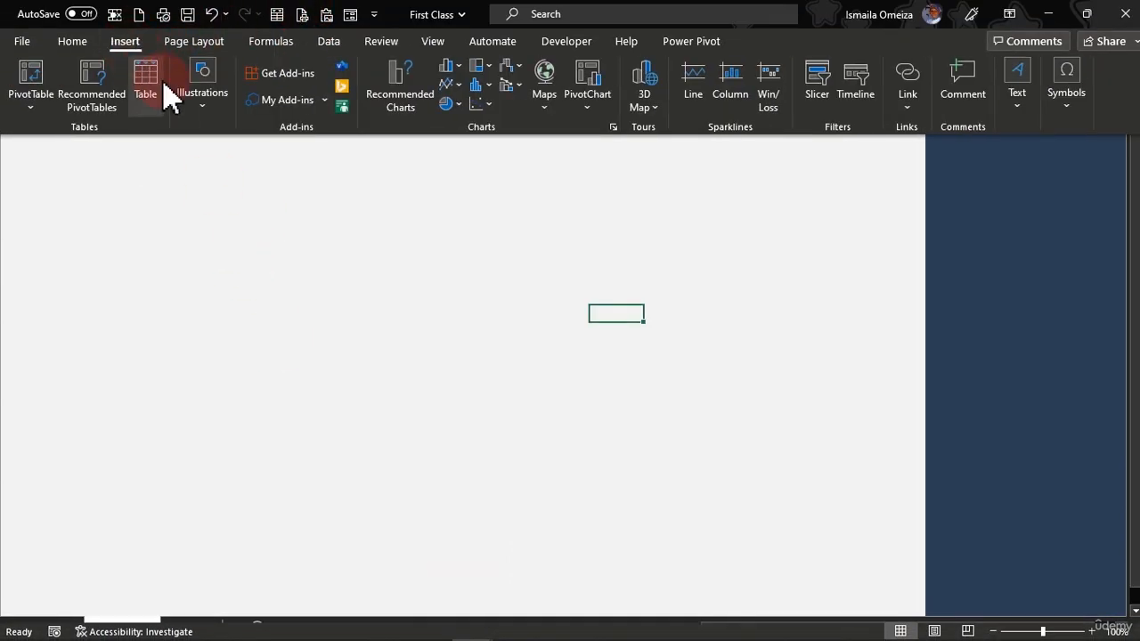
pyautogui.click(198, 108)
pyautogui.click(233, 162)
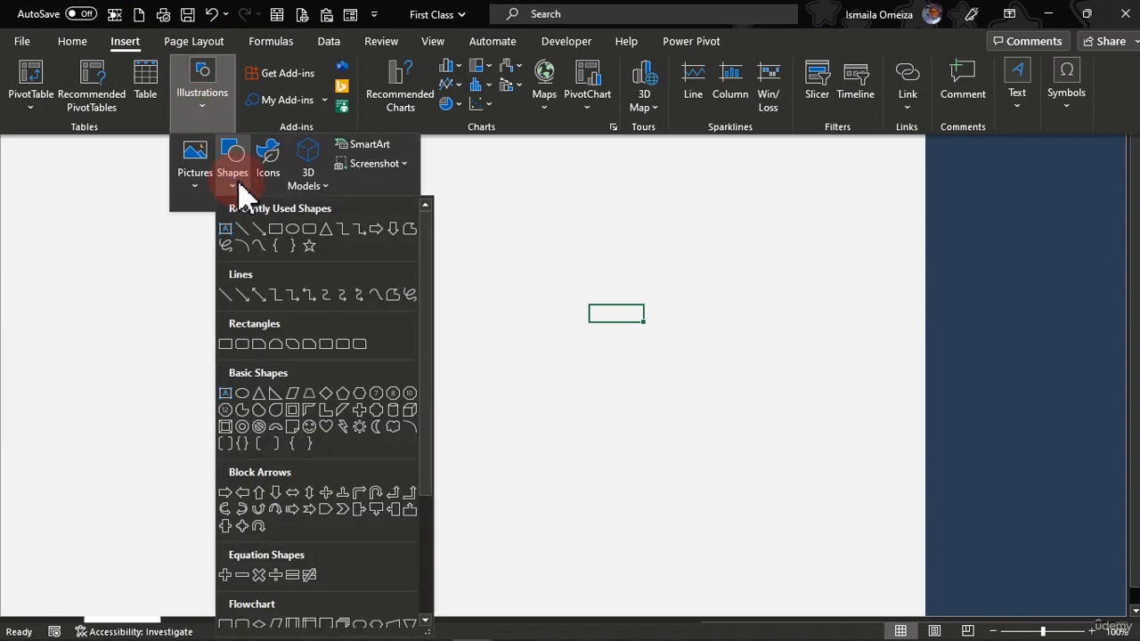
pyautogui.click(309, 230)
pyautogui.moveTo(244, 196); pyautogui.dragTo(373, 316)
pyautogui.moveTo(331, 265); pyautogui.dragTo(323, 295)
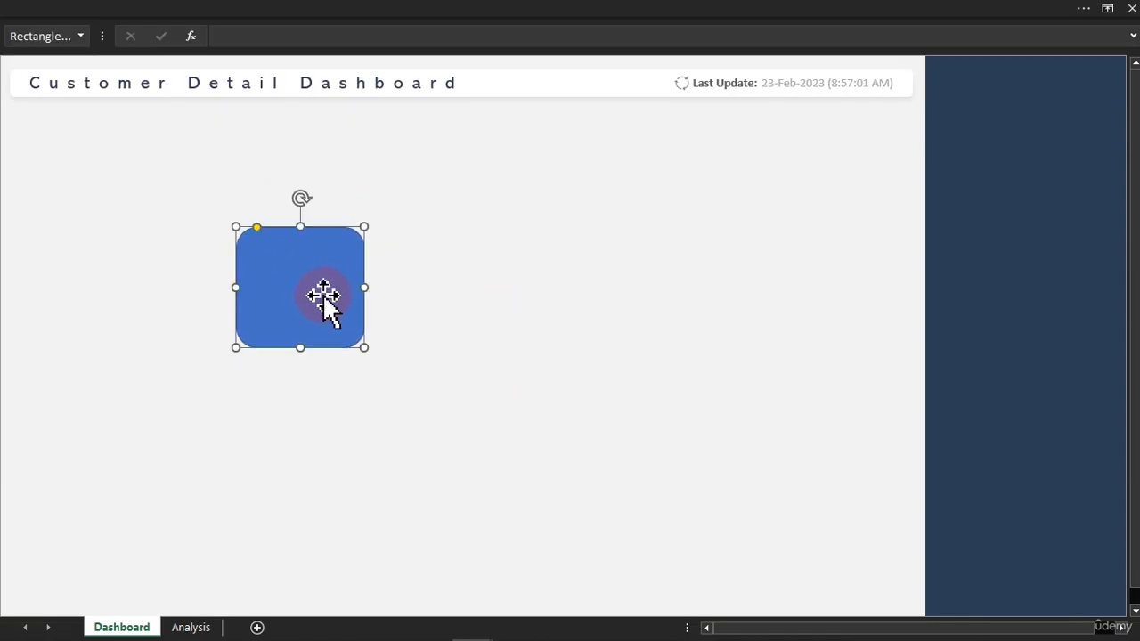
# Set the rounded rectangle's height to 0.72" and its width to 1.91".
pyautogui.click(450, 13)
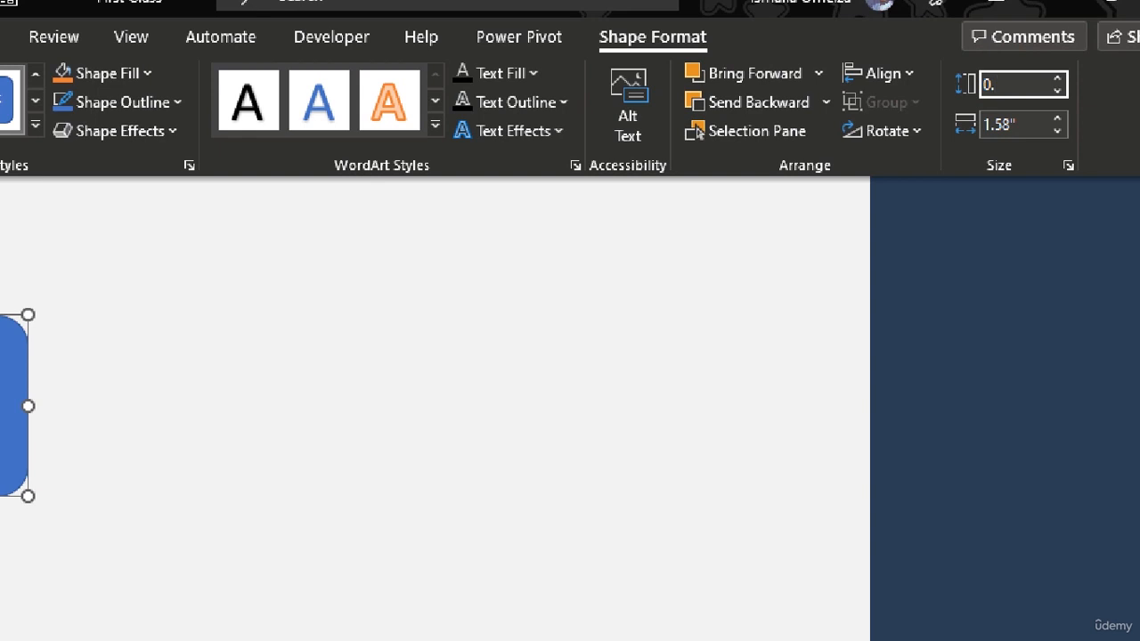
pyautogui.press('Tab')
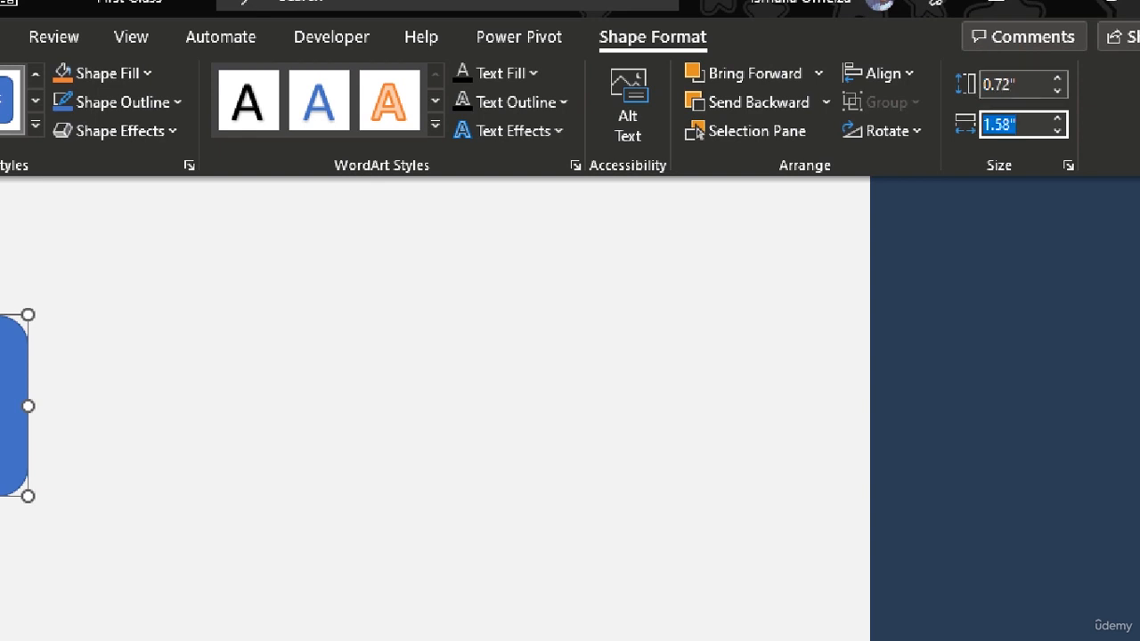
pyautogui.click(1011, 87)
pyautogui.click(374, 223)
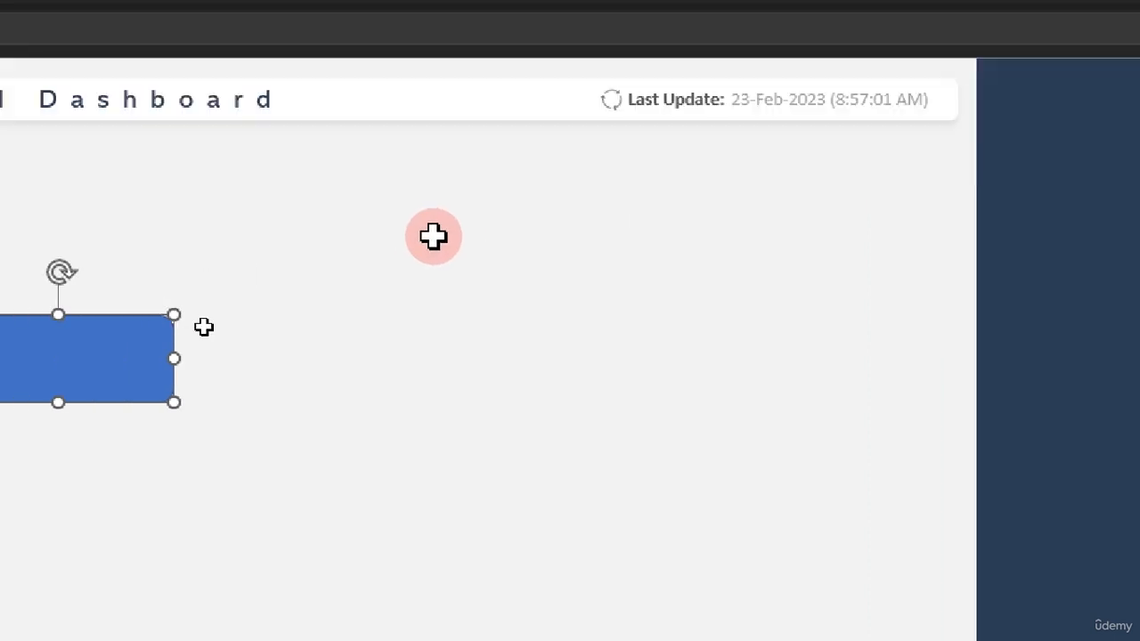
pyautogui.click(318, 326)
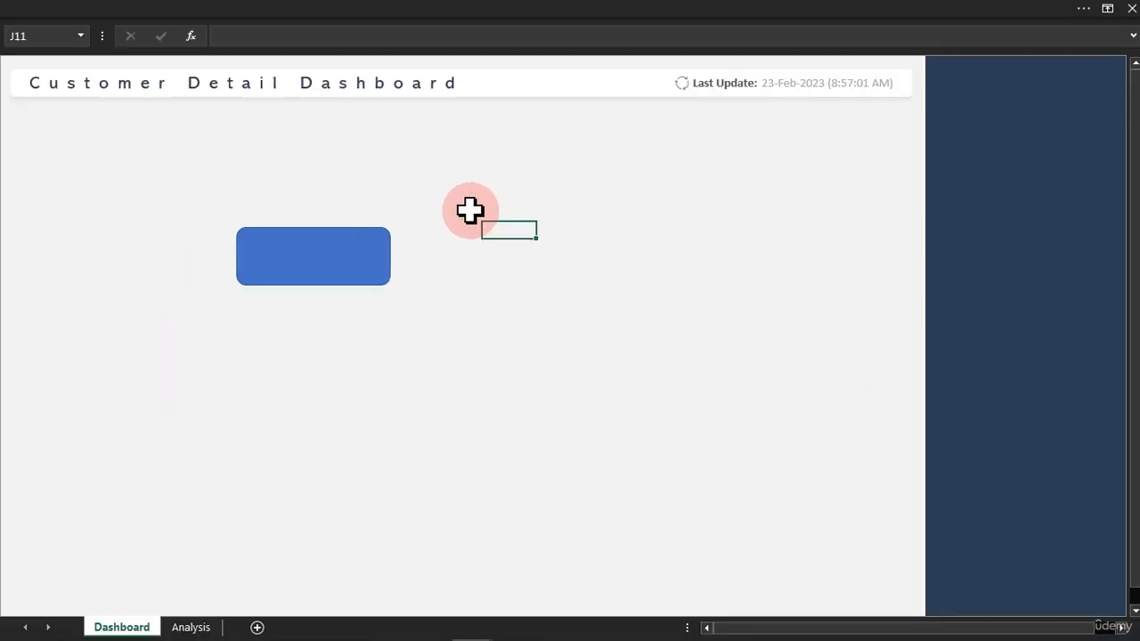
# Give the rounded rectangle a solid white fill and remove its outline.
pyautogui.moveTo(359, 260); pyautogui.dragTo(333, 252)
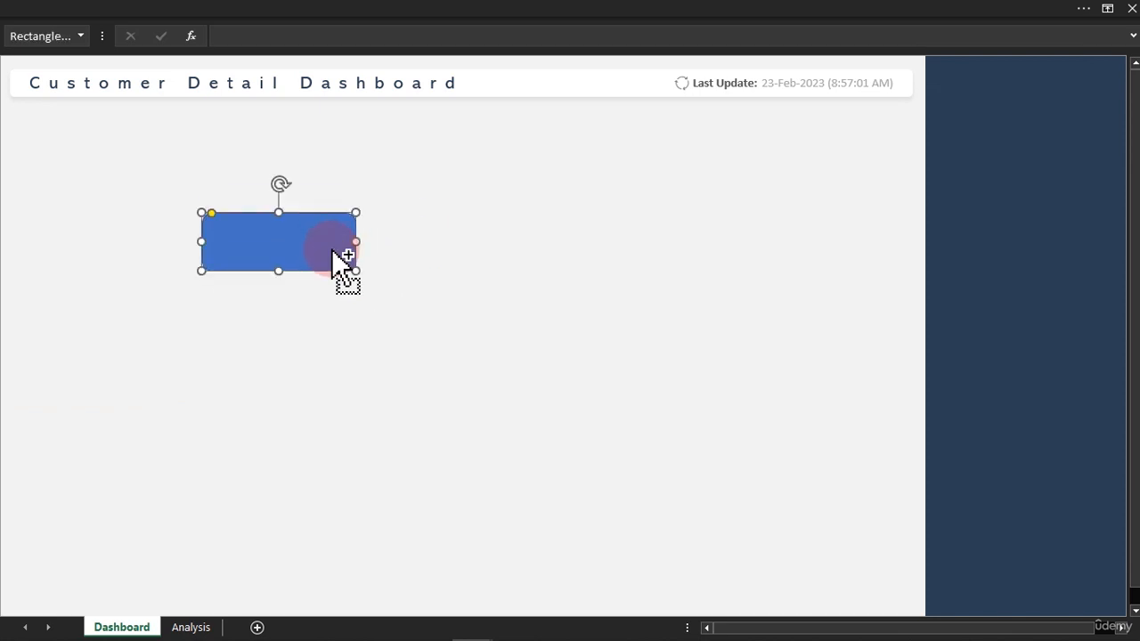
pyautogui.hotkey('ctrl', '1')
pyautogui.click(989, 381)
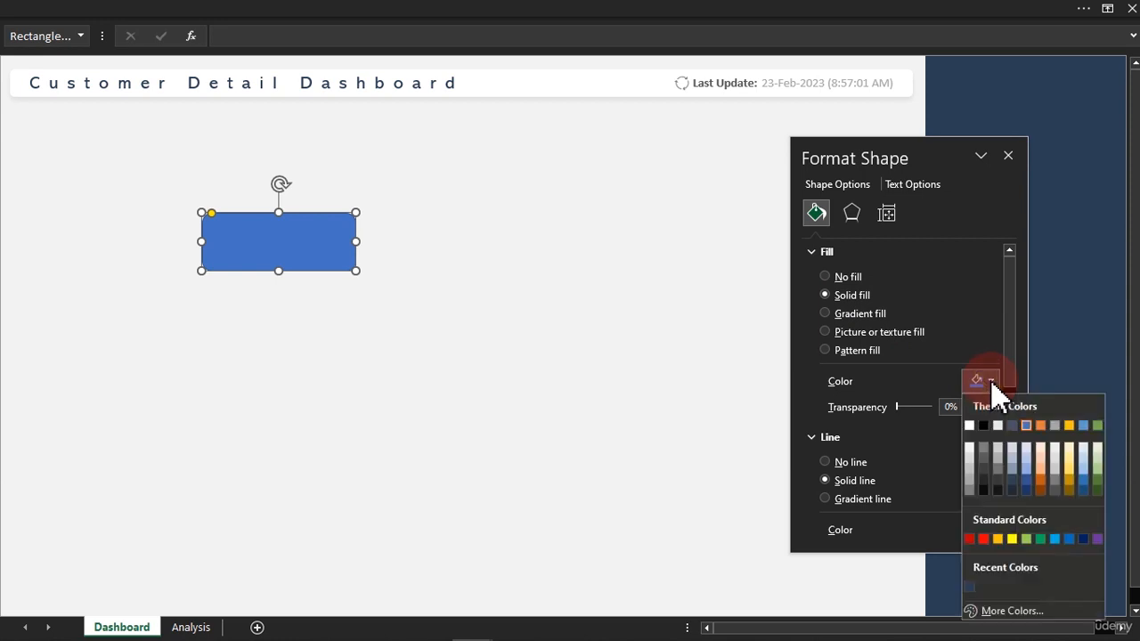
pyautogui.click(970, 425)
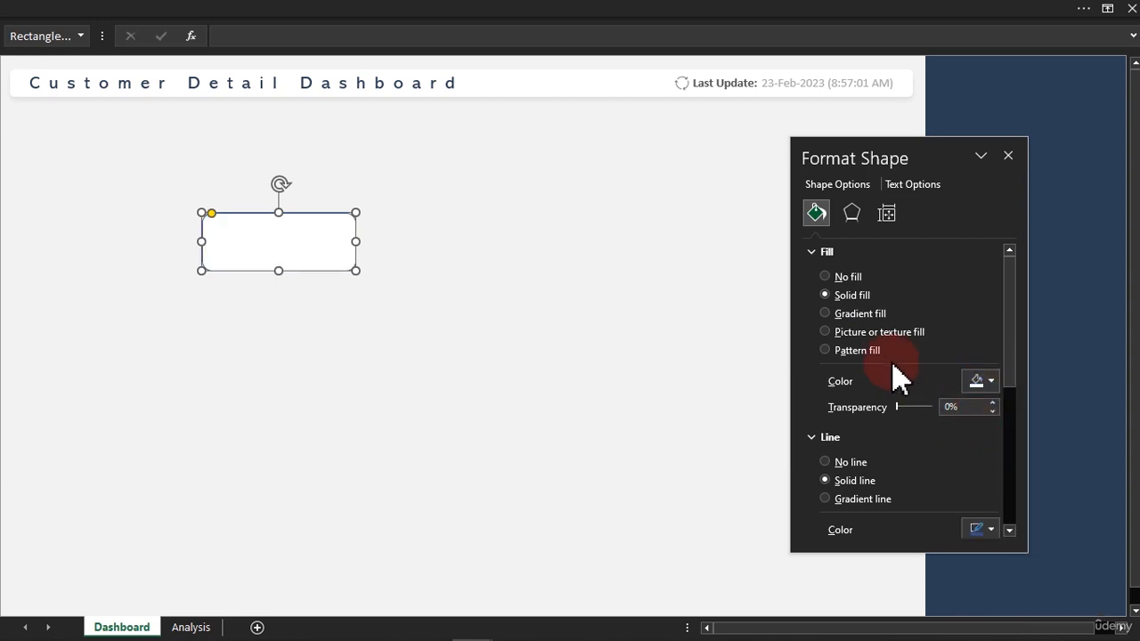
pyautogui.click(827, 462)
pyautogui.click(366, 297)
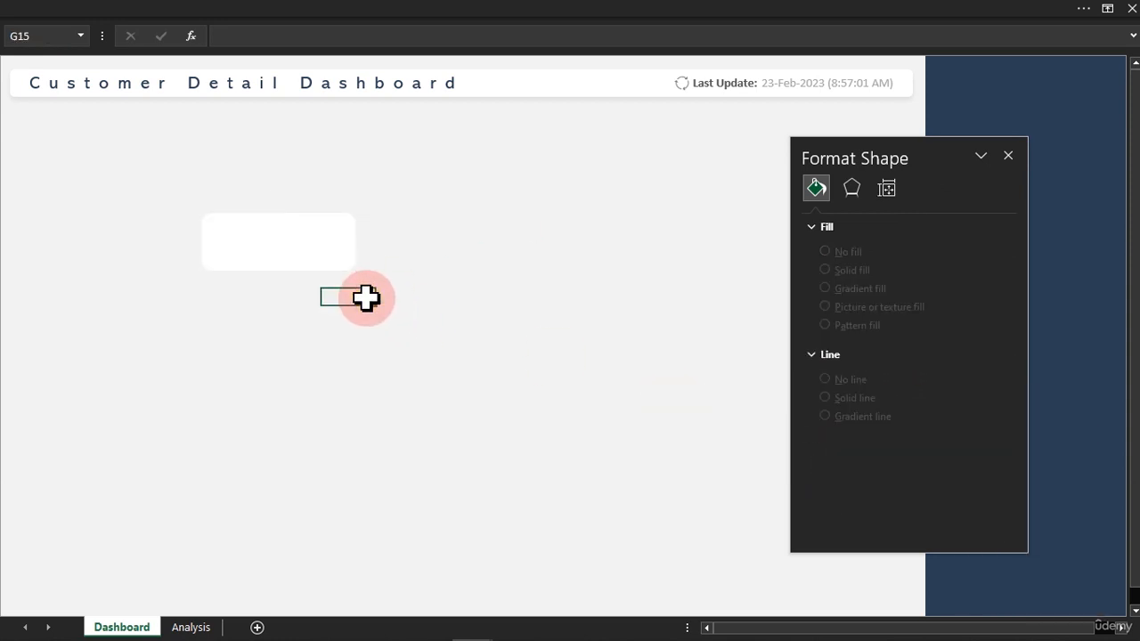
pyautogui.click(321, 255)
pyautogui.click(438, 312)
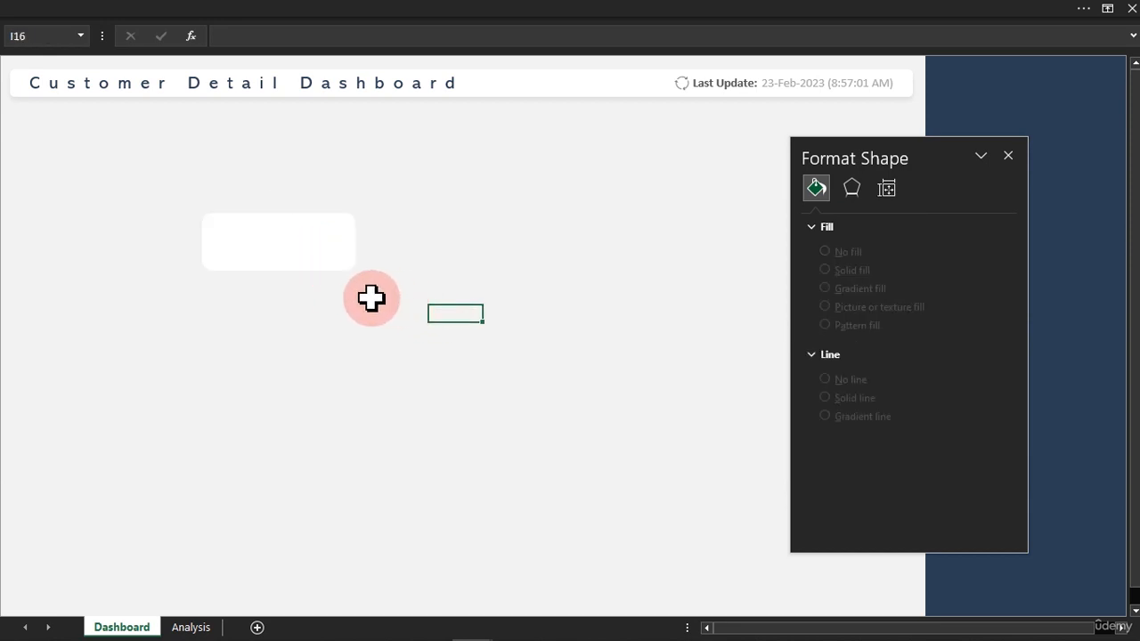
# Position the card under the left end of the title banner and set its fill transparency to 16%.
pyautogui.moveTo(312, 264); pyautogui.dragTo(139, 143)
pyautogui.click(178, 212)
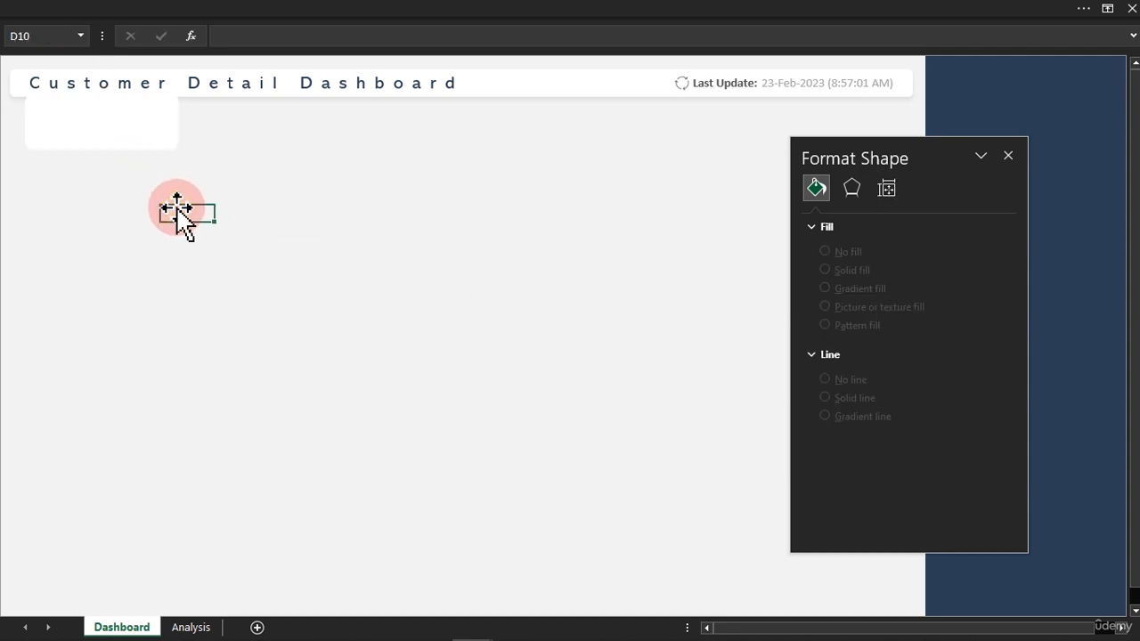
pyautogui.moveTo(165, 138); pyautogui.dragTo(165, 143)
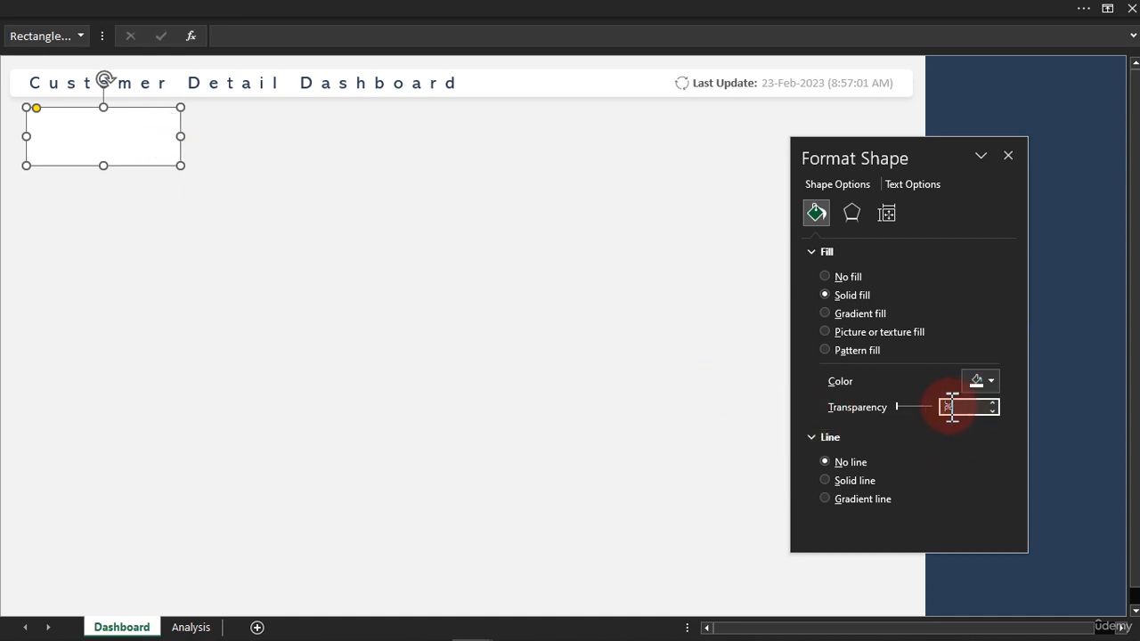
pyautogui.click(283, 282)
pyautogui.click(150, 167)
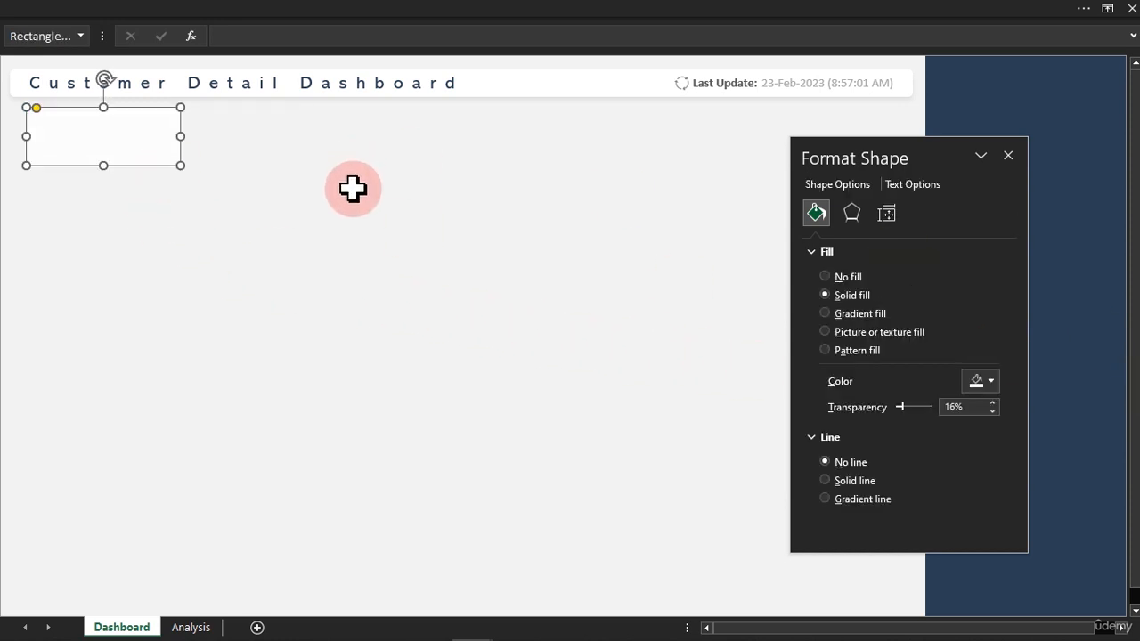
# Nudge the card up against the title banner and send it to the back.
pyautogui.moveTo(159, 166); pyautogui.dragTo(156, 154)
pyautogui.rightClick(155, 152)
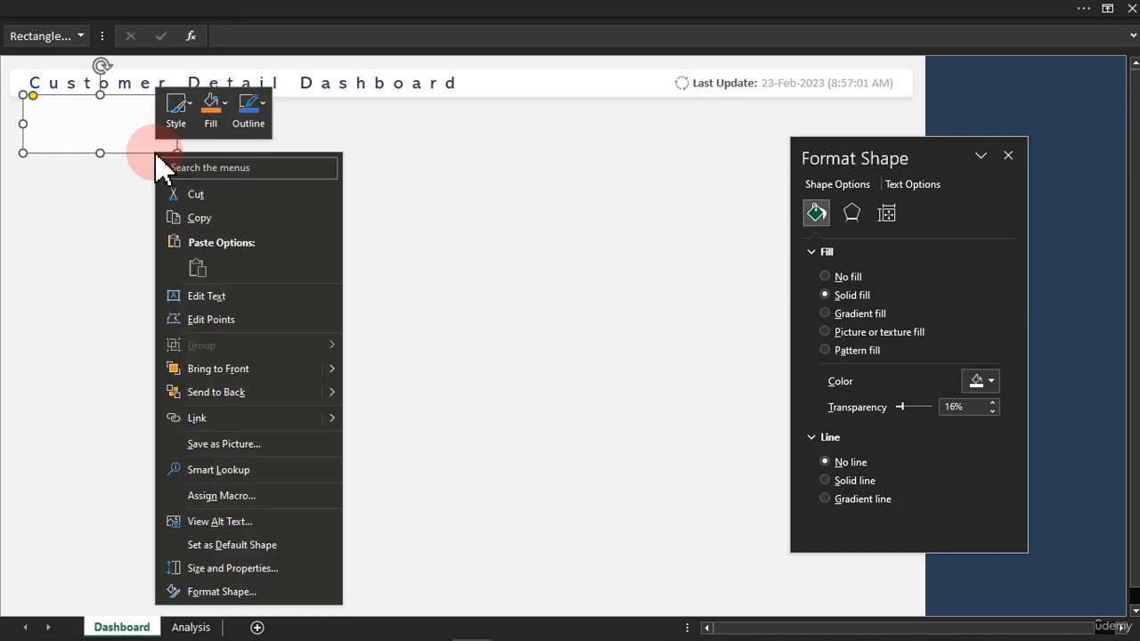
pyautogui.click(236, 403)
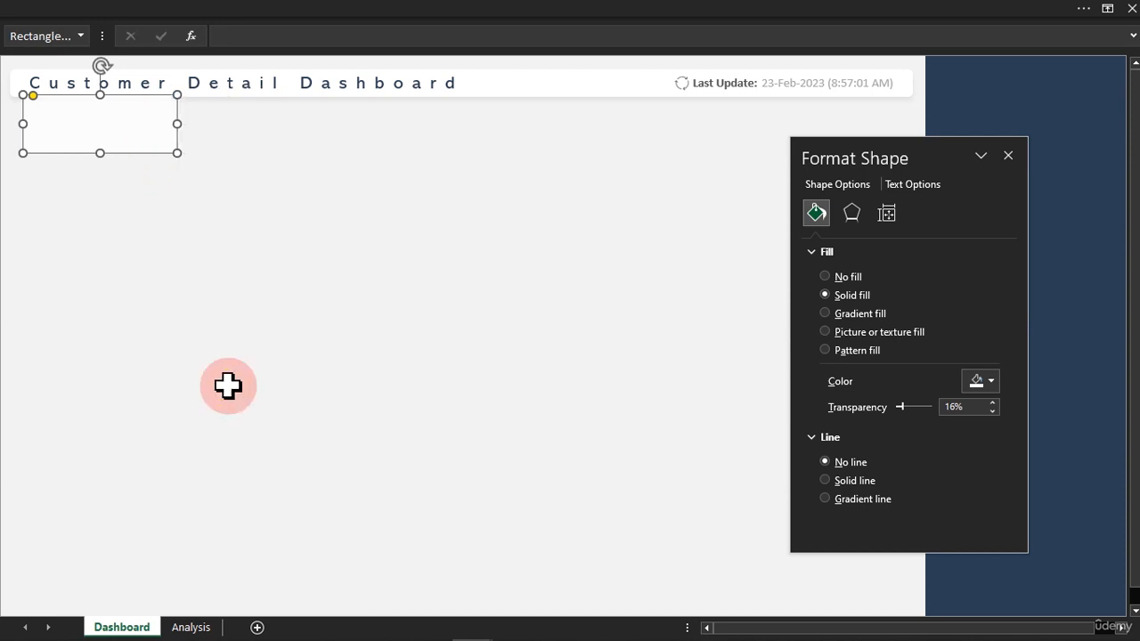
pyautogui.click(229, 297)
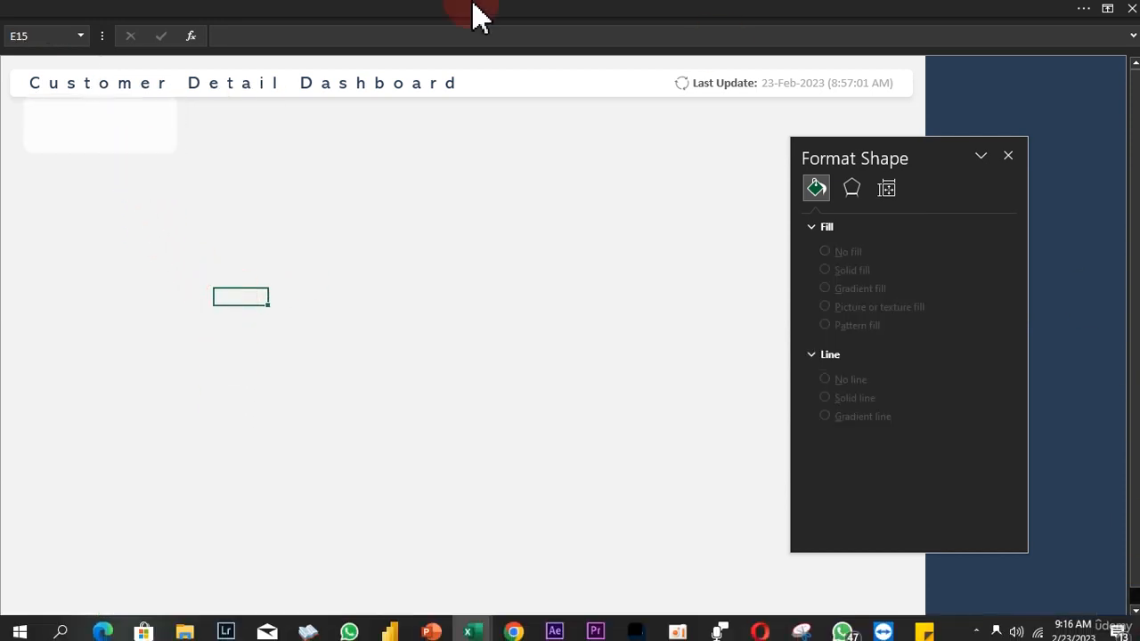
# Create four copies of the card across the row and place the last one under the right end of the title banner.
pyautogui.click(121, 145)
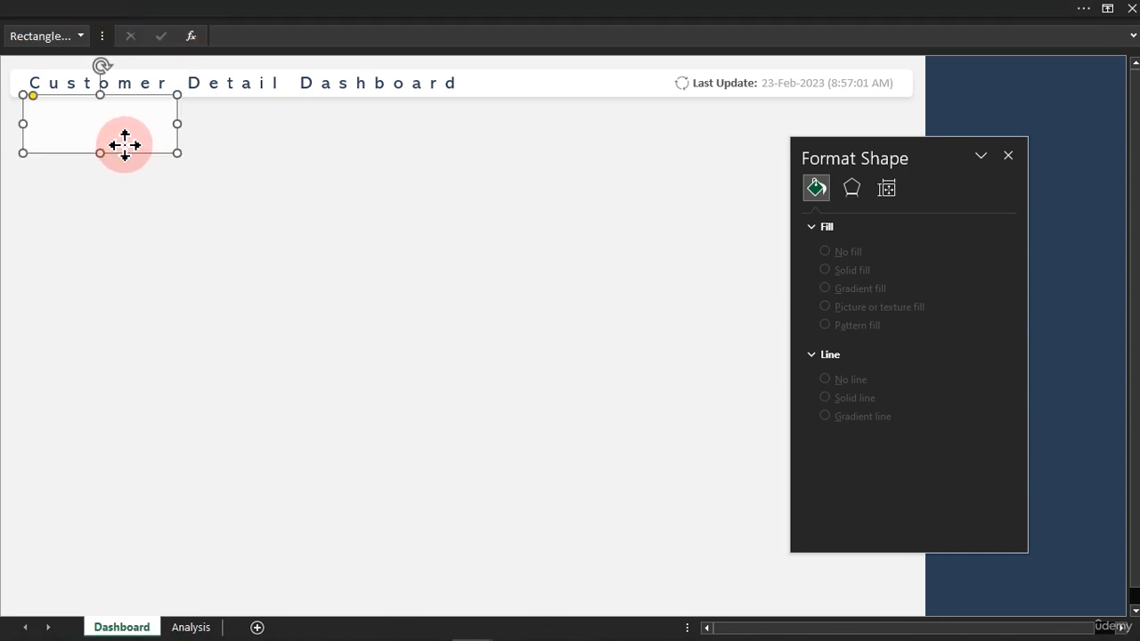
pyautogui.moveTo(125, 145); pyautogui.dragTo(356, 153)
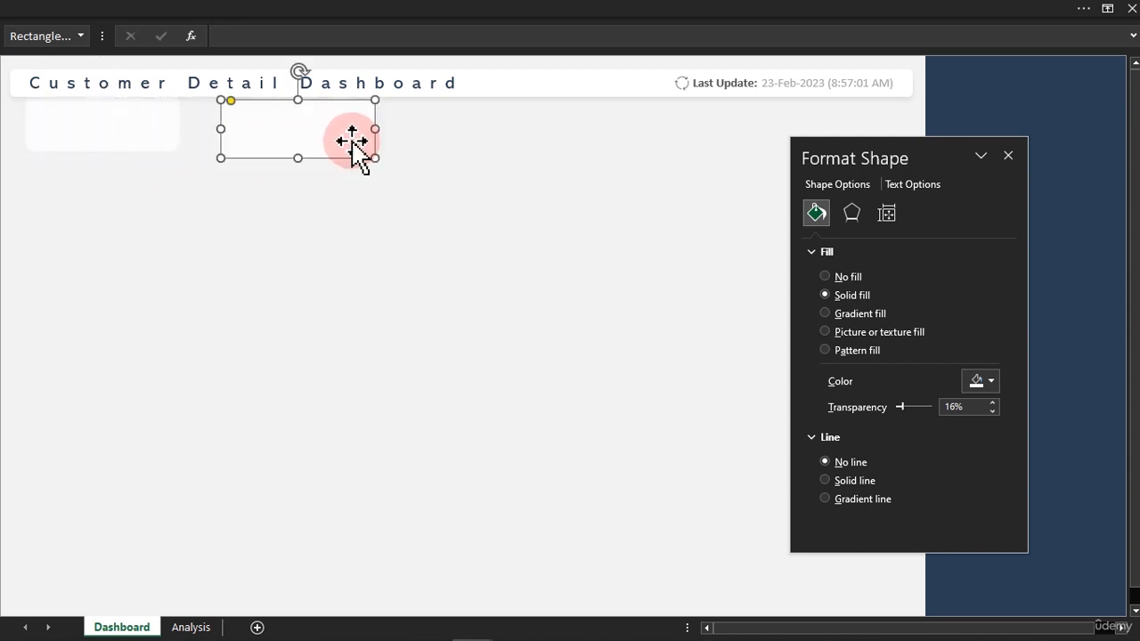
pyautogui.click(1007, 155)
pyautogui.hotkey('ctrl', 'd')
pyautogui.hotkey('ctrl', 'd')
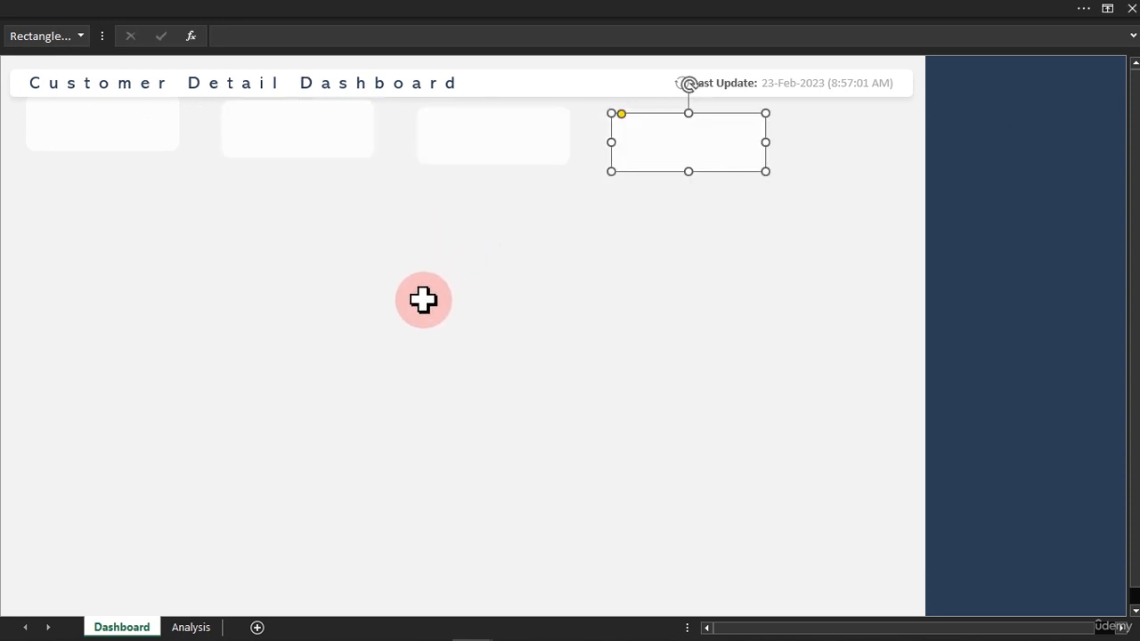
pyautogui.hotkey('ctrl', 'd')
pyautogui.moveTo(896, 165); pyautogui.dragTo(834, 144)
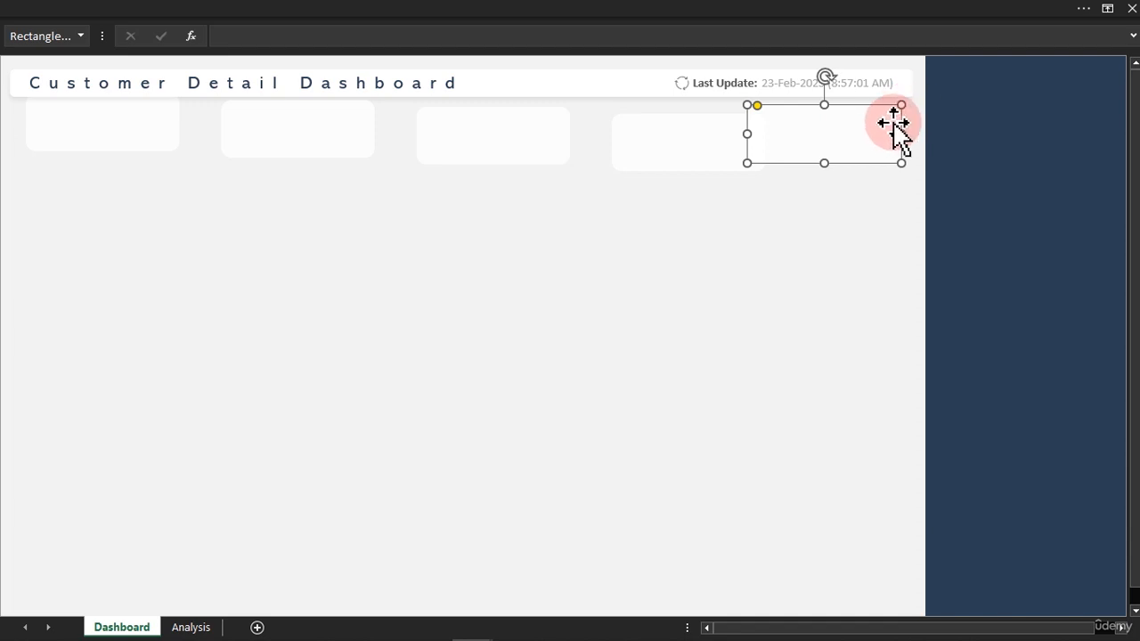
# Select all five cards and align their top edges.
pyautogui.keyDown('ctrl'); pyautogui.click(674, 161); pyautogui.keyUp('ctrl')
pyautogui.keyDown('ctrl'); pyautogui.click(527, 150); pyautogui.keyUp('ctrl')
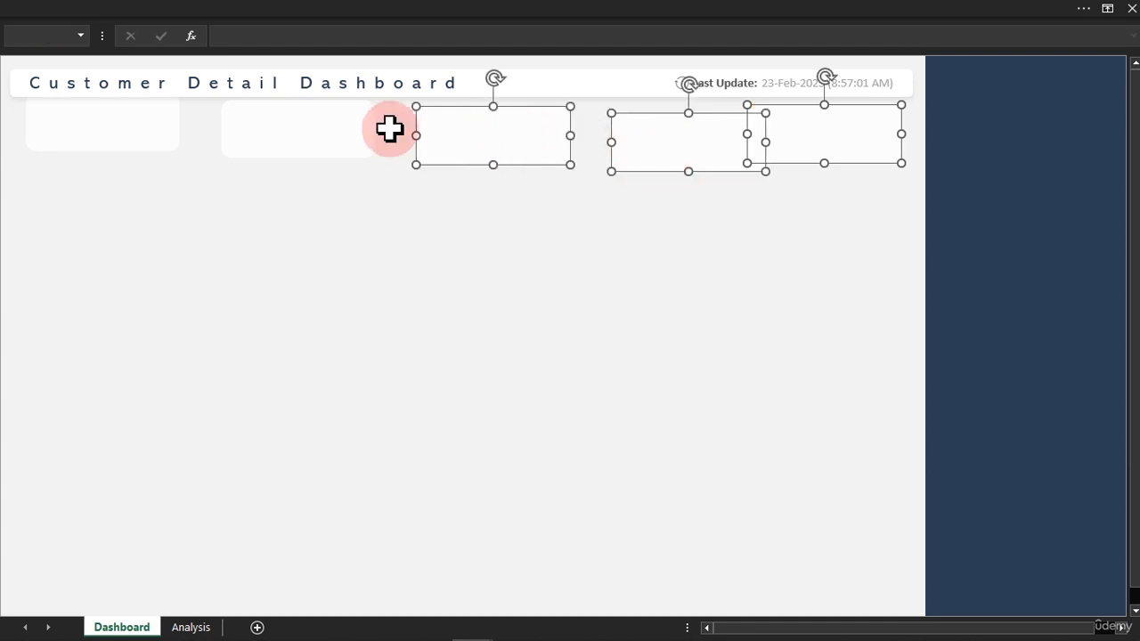
pyautogui.keyDown('ctrl'); pyautogui.click(316, 133); pyautogui.keyUp('ctrl')
pyautogui.keyDown('ctrl'); pyautogui.click(114, 128); pyautogui.keyUp('ctrl')
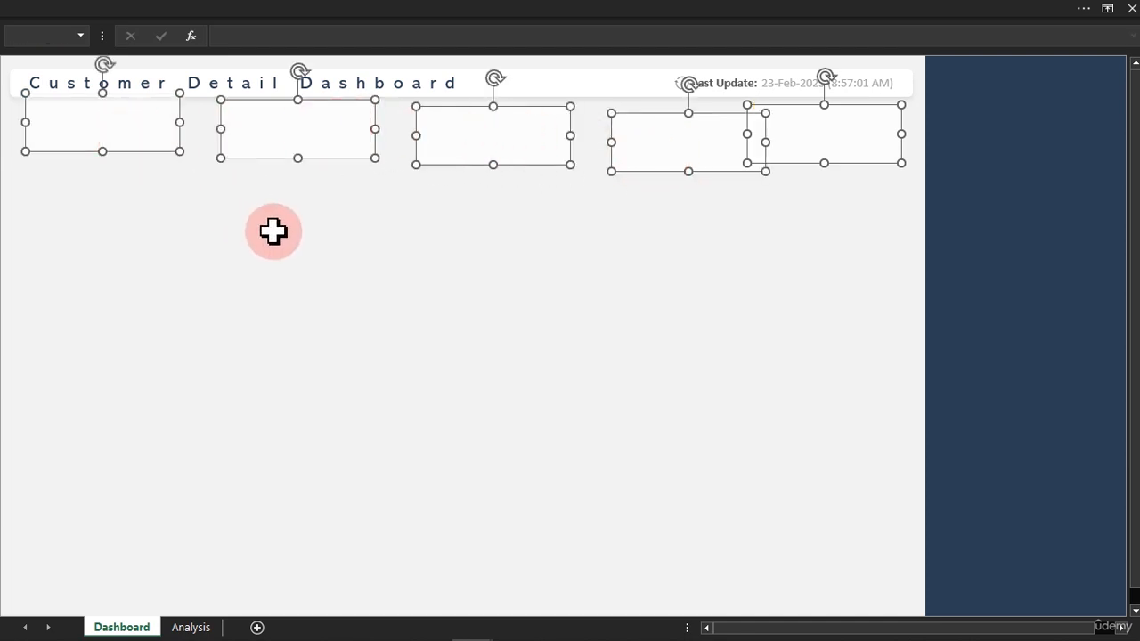
pyautogui.click(472, 5)
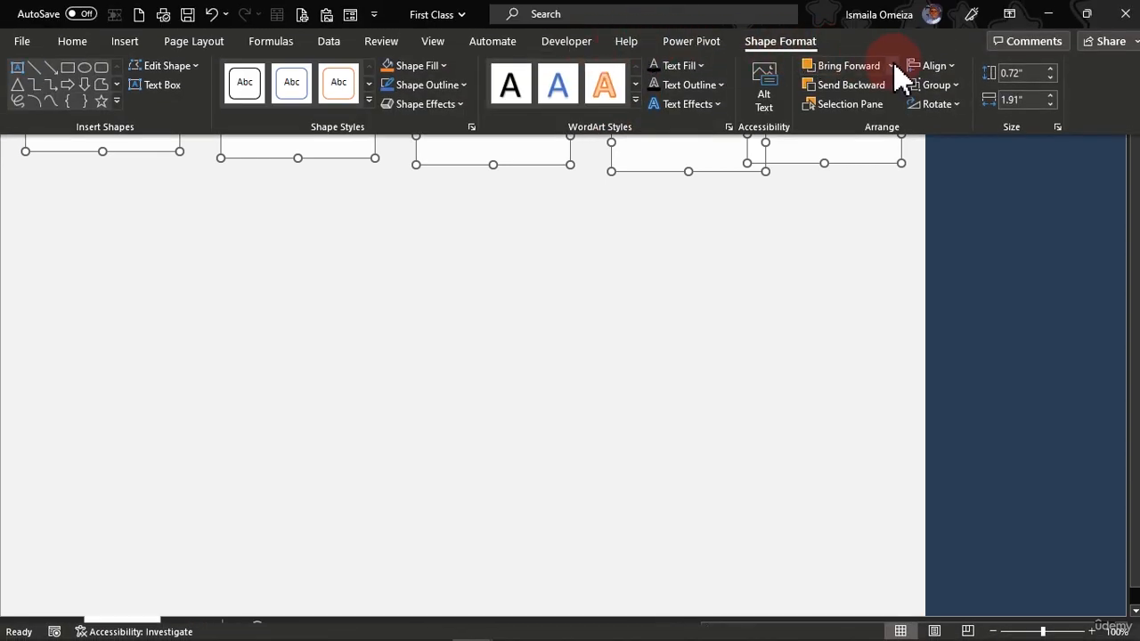
pyautogui.click(950, 66)
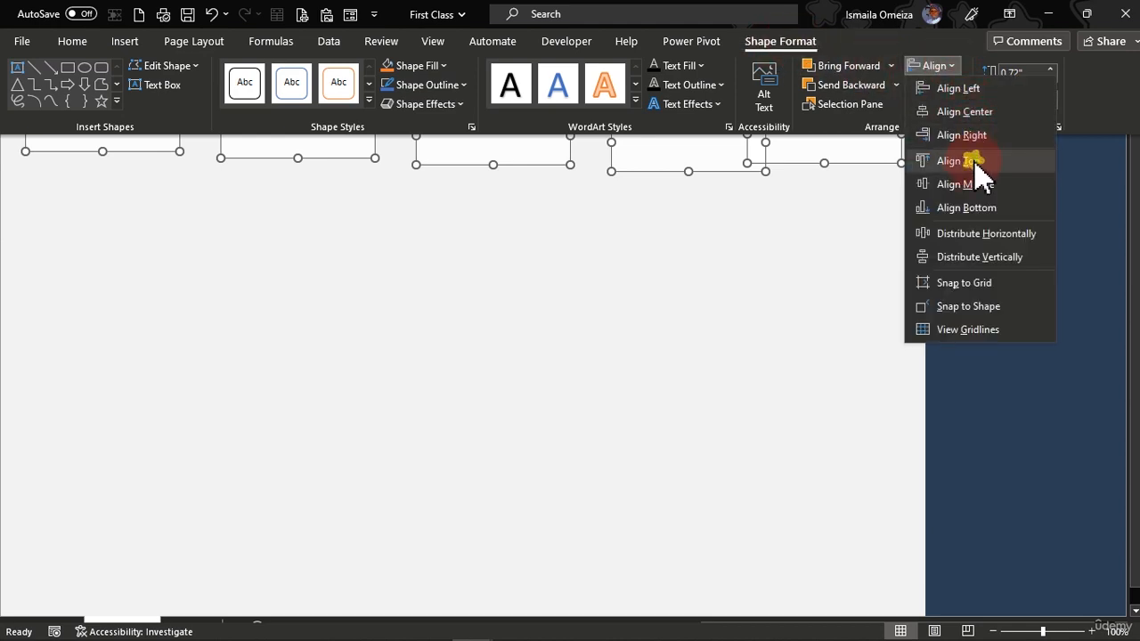
pyautogui.click(973, 162)
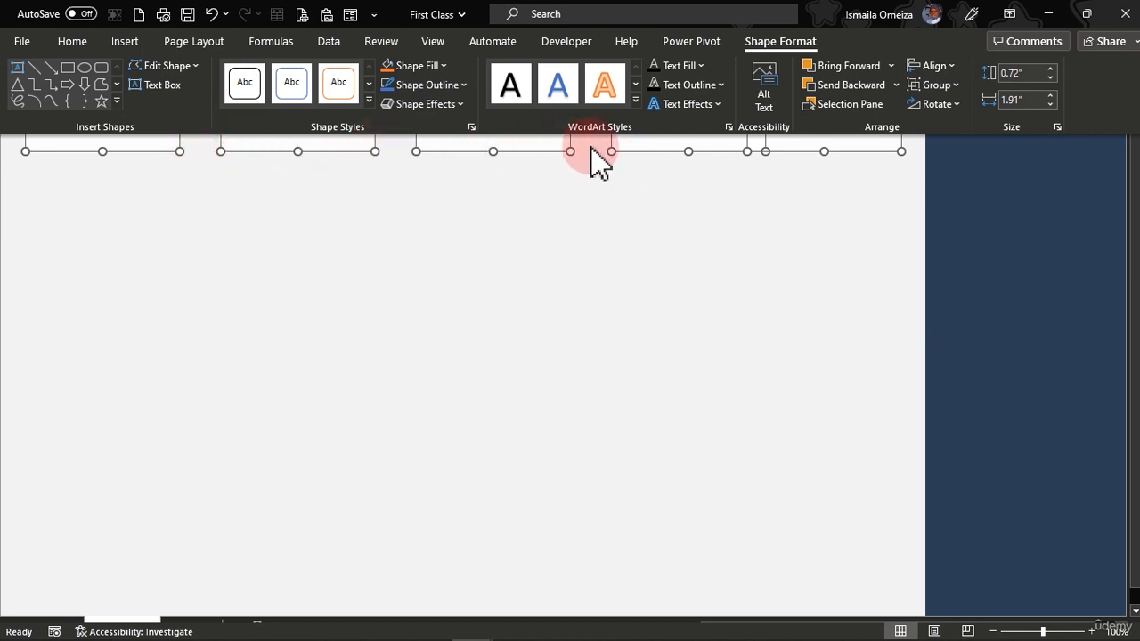
# Distribute the five cards horizontally so they are evenly spaced.
pyautogui.click(951, 69)
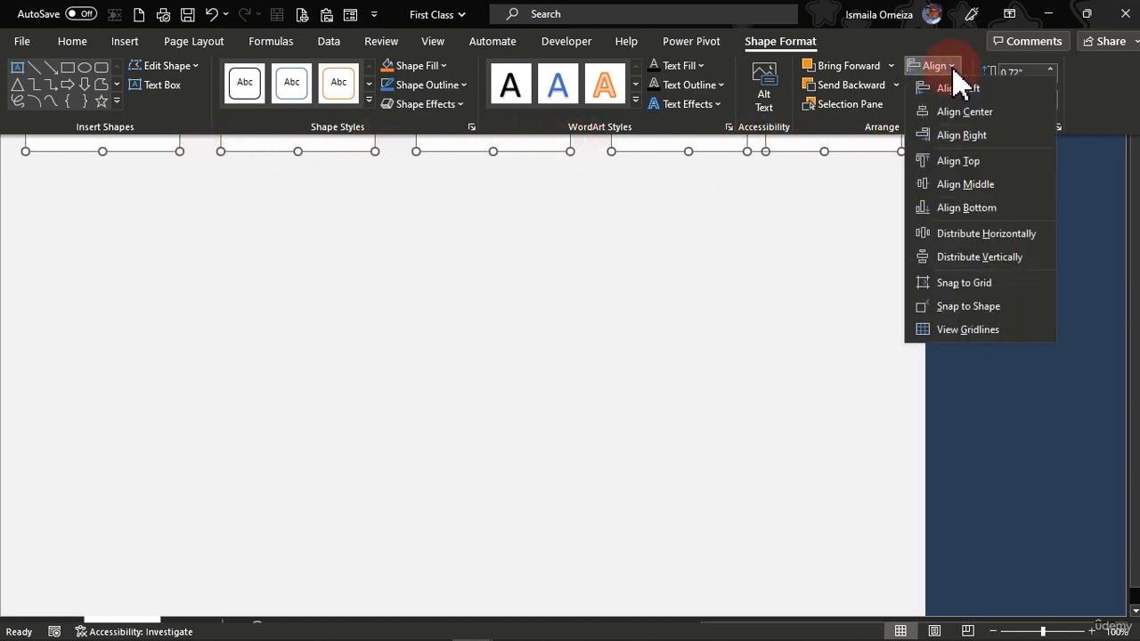
pyautogui.click(982, 235)
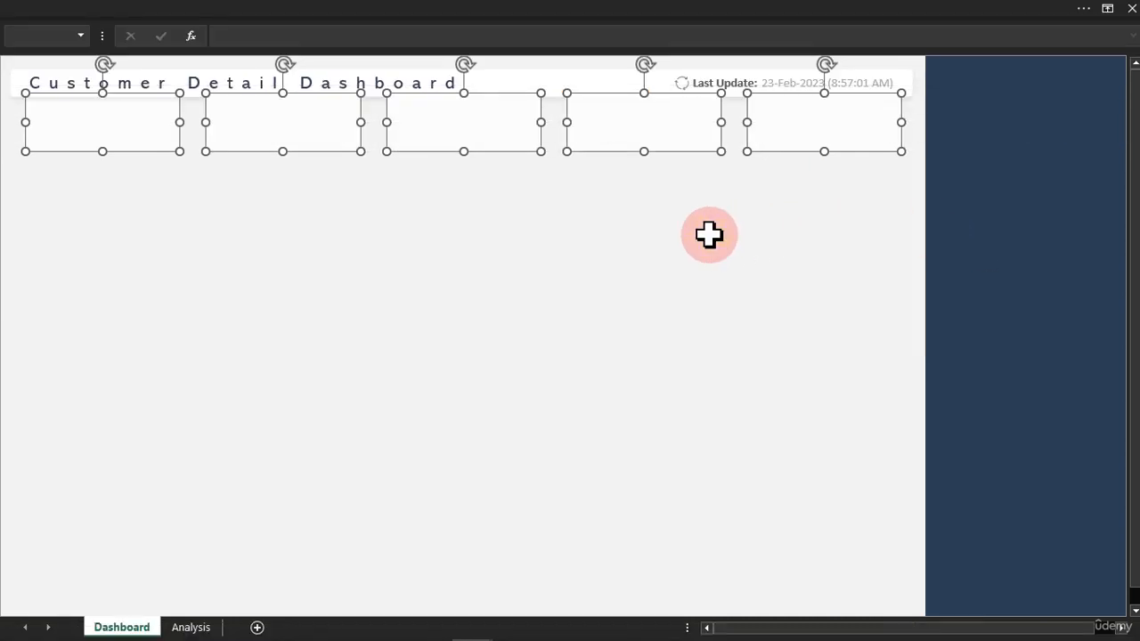
pyautogui.rightClick(491, 149)
pyautogui.click(550, 340)
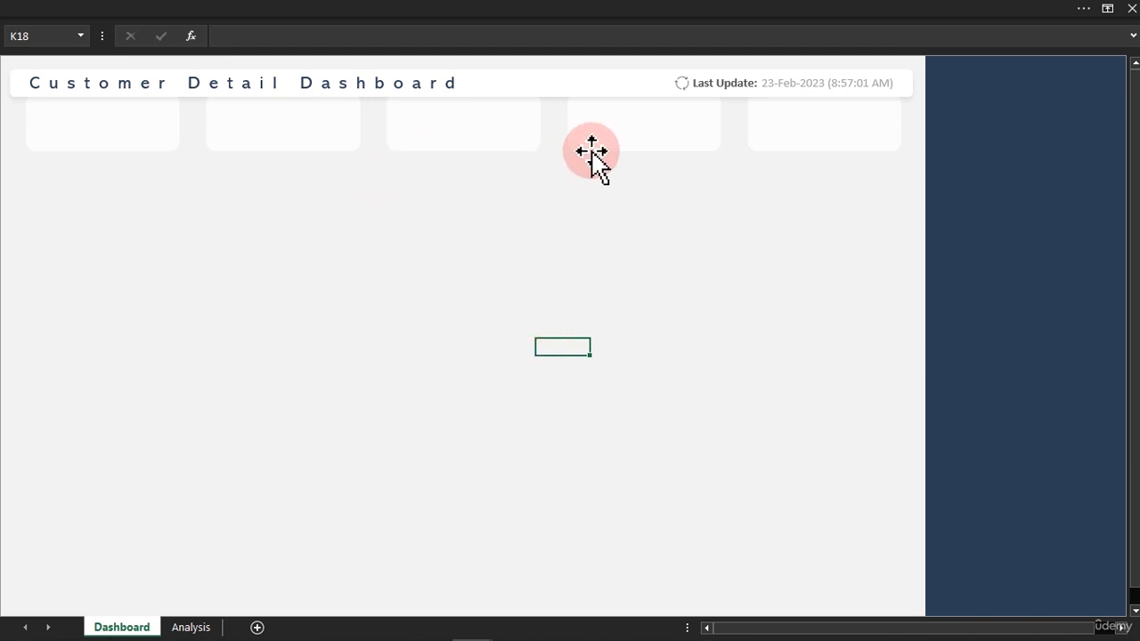
# Duplicate the "Last Update:" text box, place the copy in the blank area below the cards and enlarge it.
pyautogui.click(728, 87)
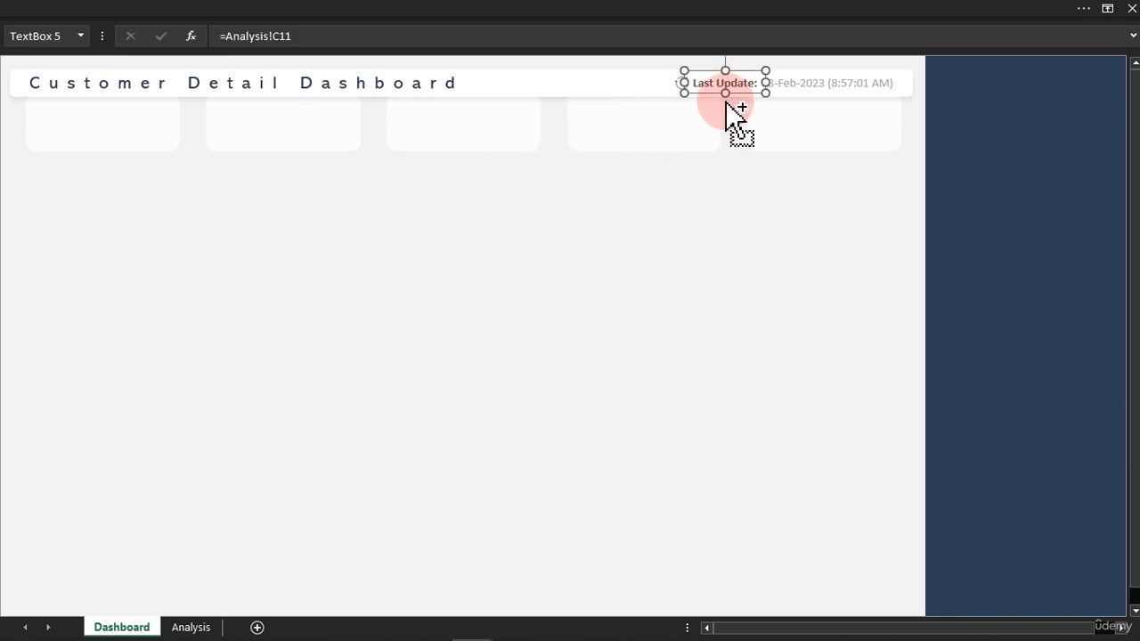
pyautogui.hotkey('ctrl', 'd')
pyautogui.moveTo(762, 108); pyautogui.dragTo(500, 373)
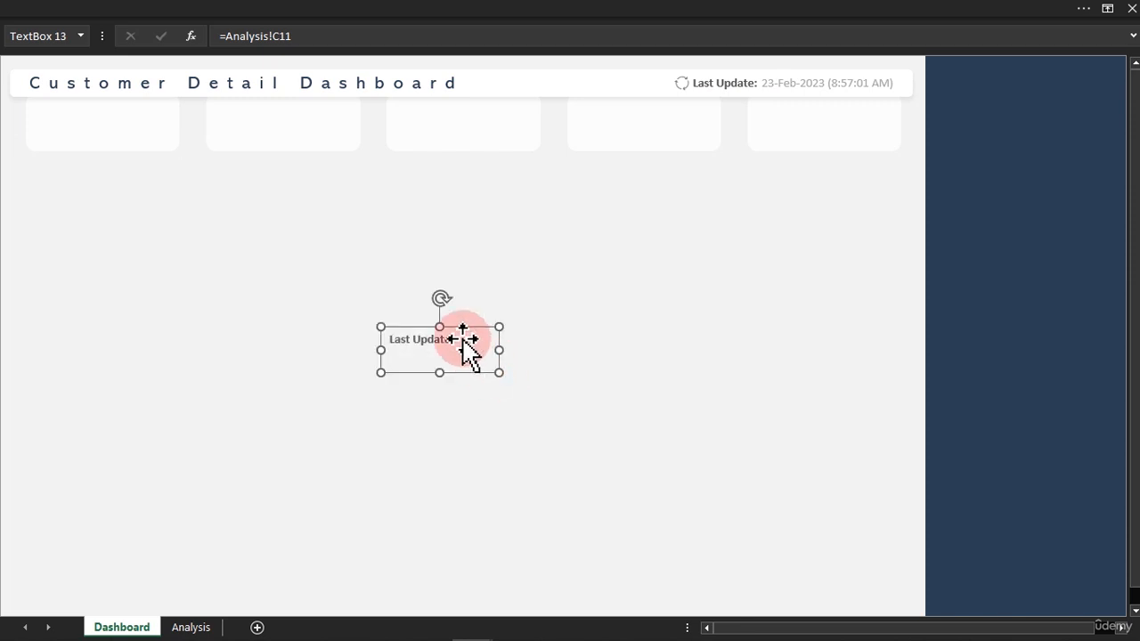
# Replace the copied text box's text with "Qty Ordered" and shrink the box to about 0.33" high by 1.25" wide.
pyautogui.click(466, 339)
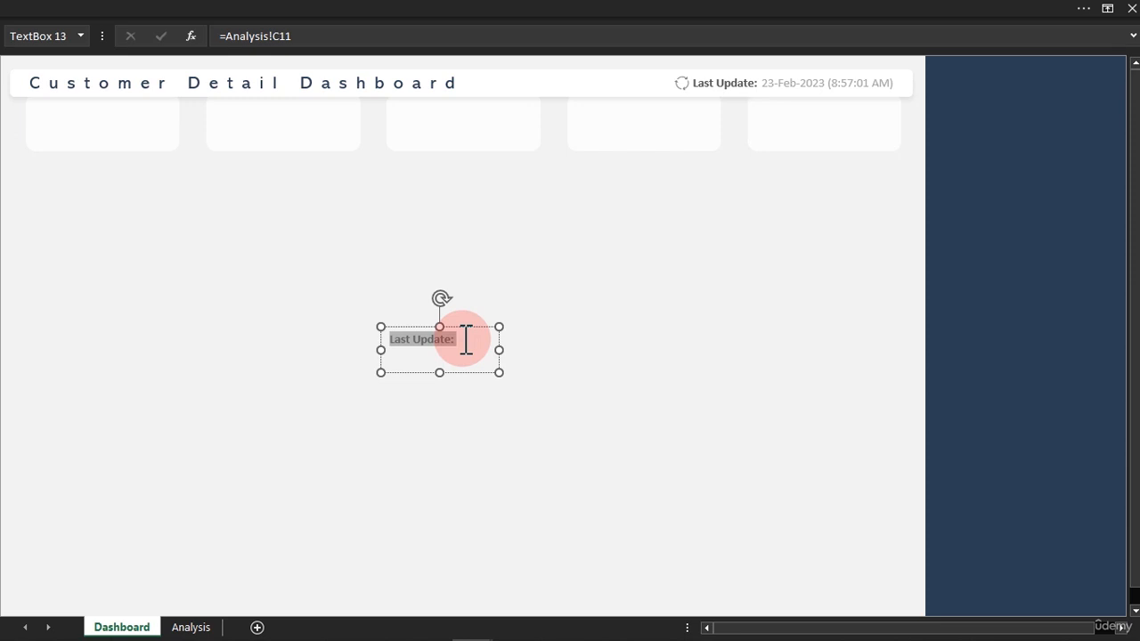
pyautogui.write('Qty')
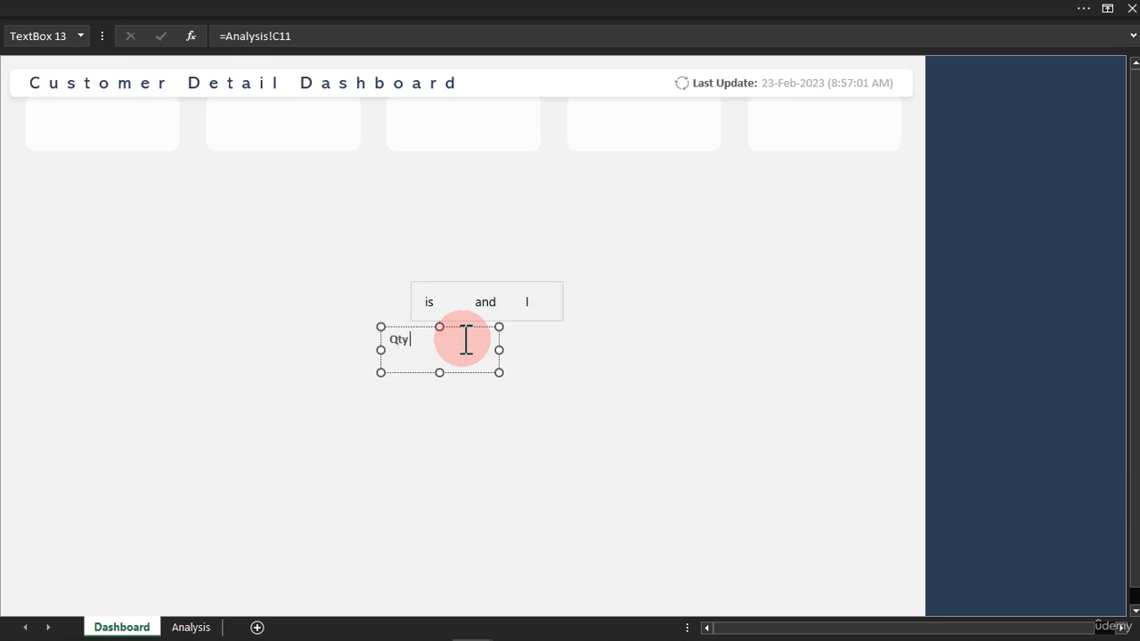
pyautogui.write(' Orde')
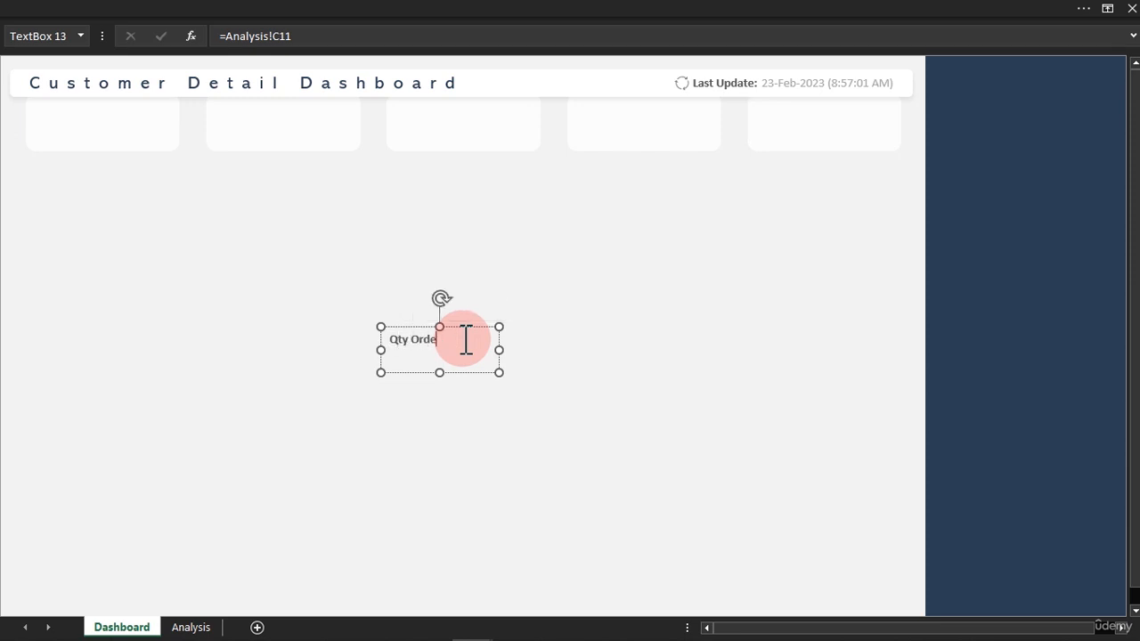
pyautogui.write('red')
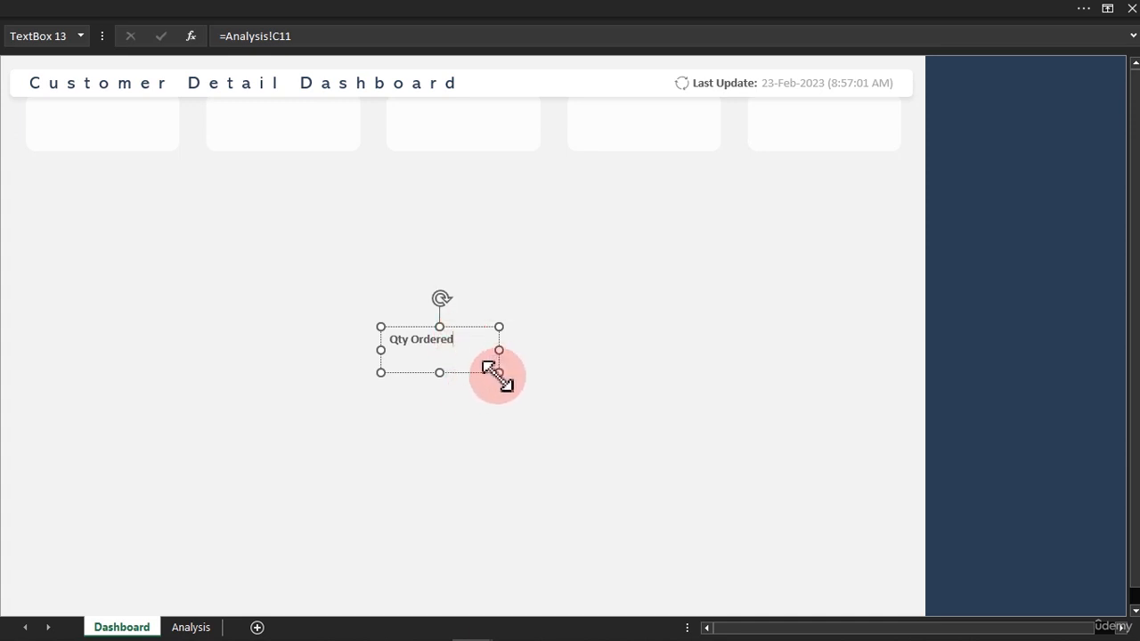
pyautogui.moveTo(499, 373); pyautogui.dragTo(481, 354)
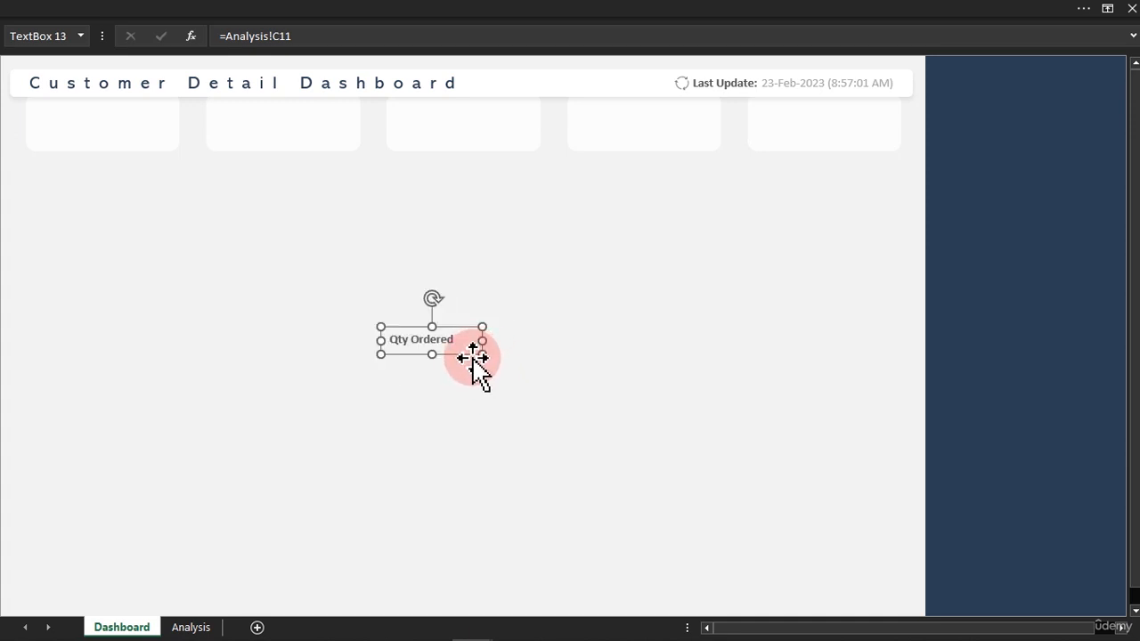
# Centre the "Qty Ordered" text horizontally and vertically and move the text box onto the upper part of the first card.
pyautogui.click(296, 10)
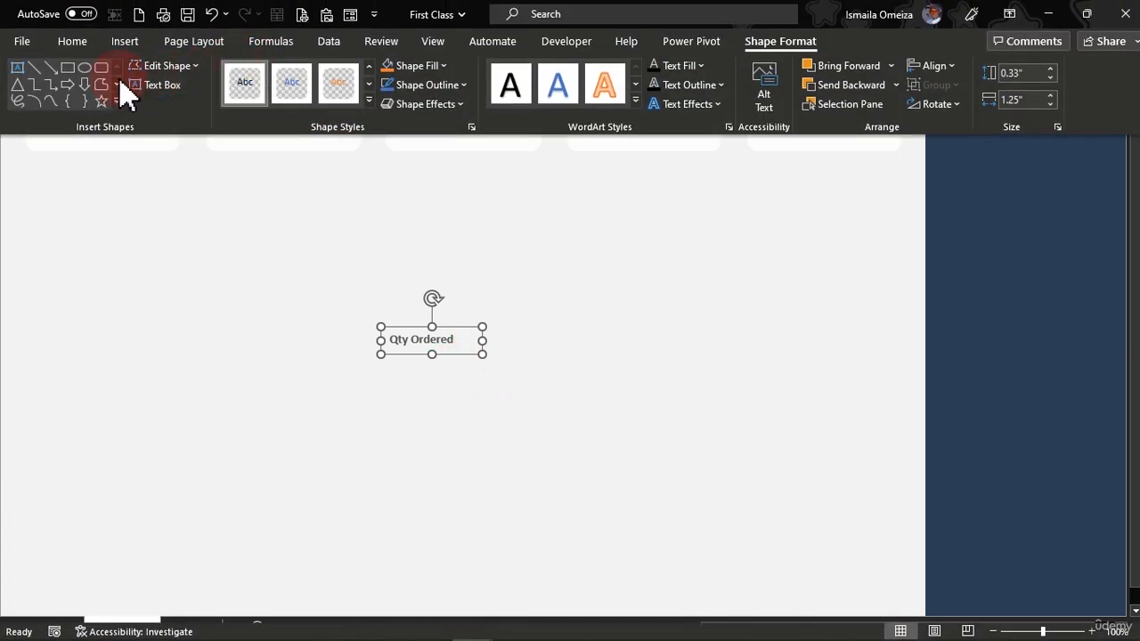
pyautogui.click(77, 41)
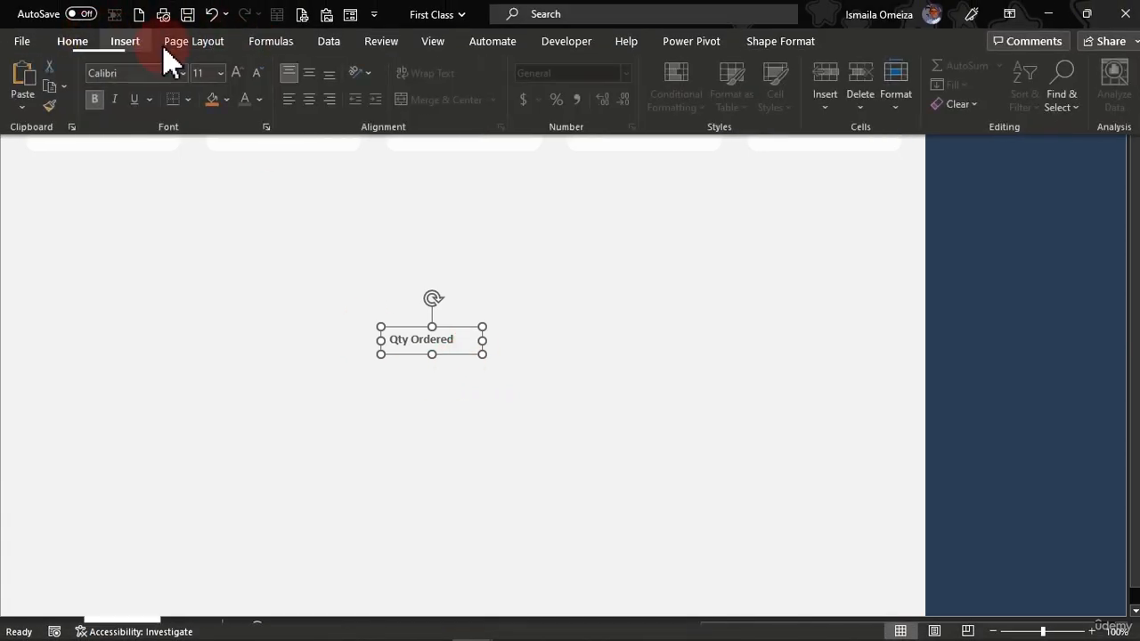
pyautogui.click(311, 74)
pyautogui.click(314, 98)
pyautogui.click(461, 343)
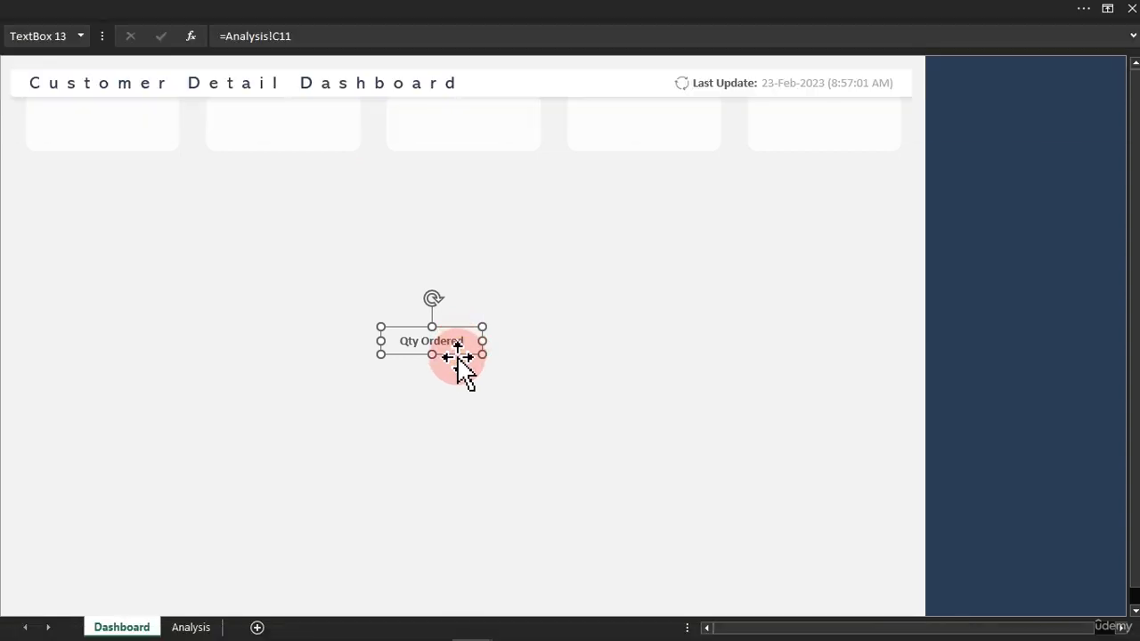
pyautogui.moveTo(460, 353); pyautogui.dragTo(96, 119)
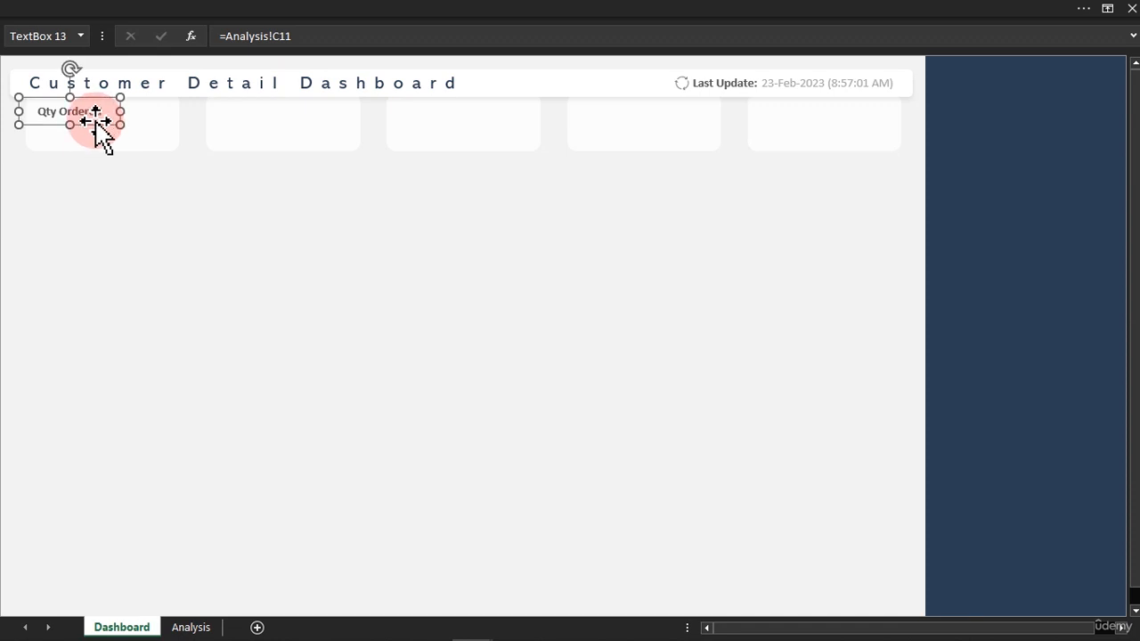
# Set the "Qty Ordered" label's font to Abadi and remove its bold formatting.
pyautogui.click(237, 12)
pyautogui.click(147, 73)
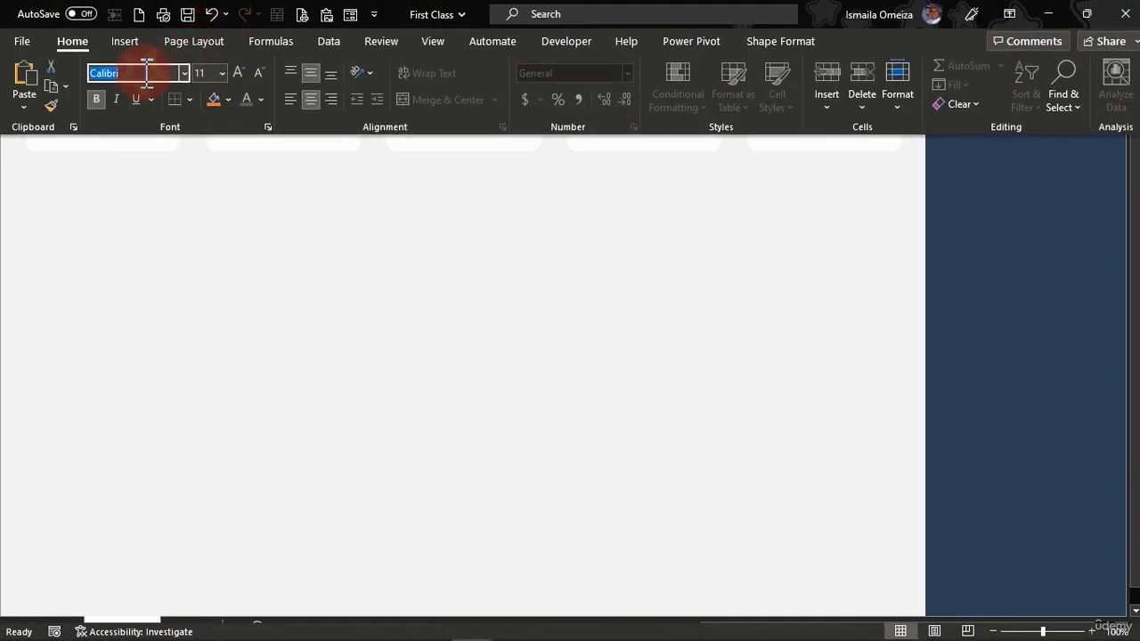
pyautogui.write('Abadi')
pyautogui.press('Return')
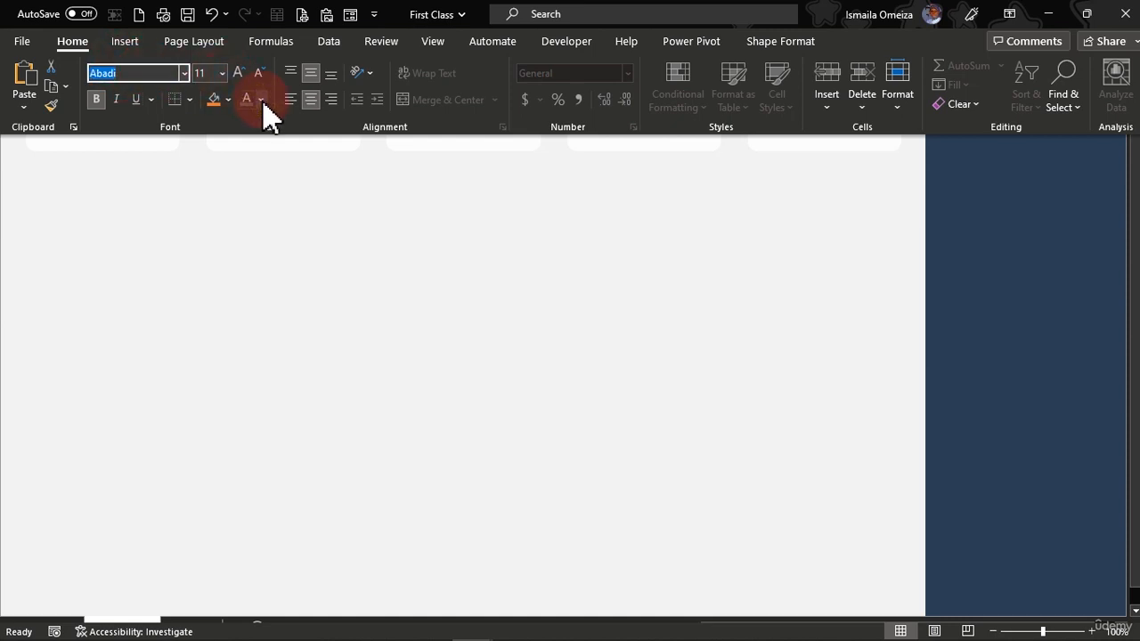
pyautogui.click(262, 100)
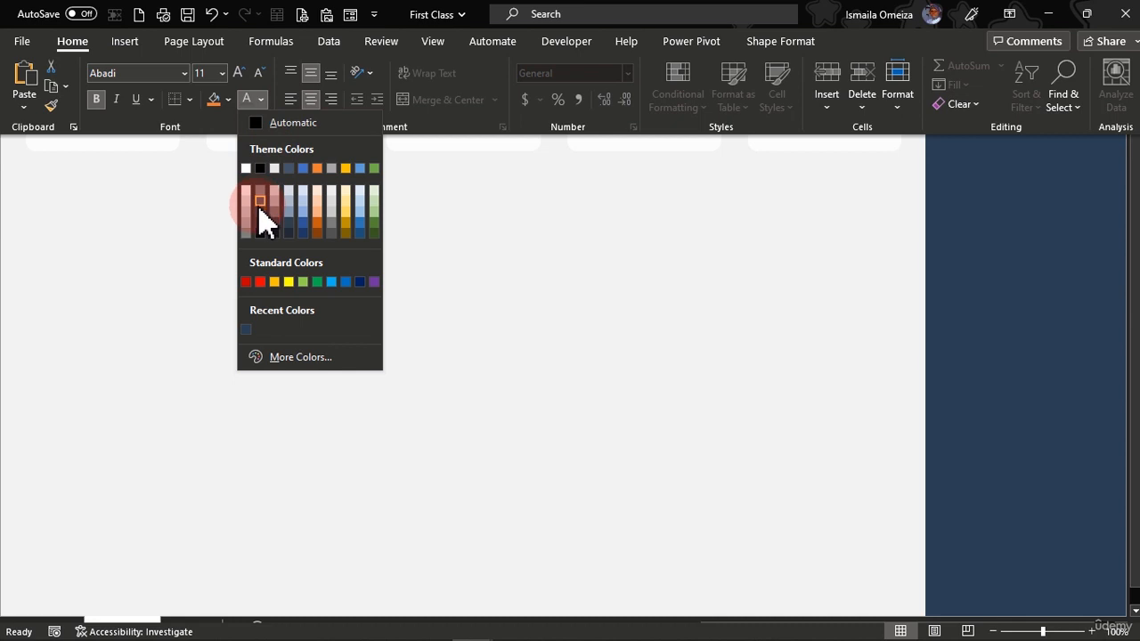
pyautogui.click(207, 209)
pyautogui.click(206, 209)
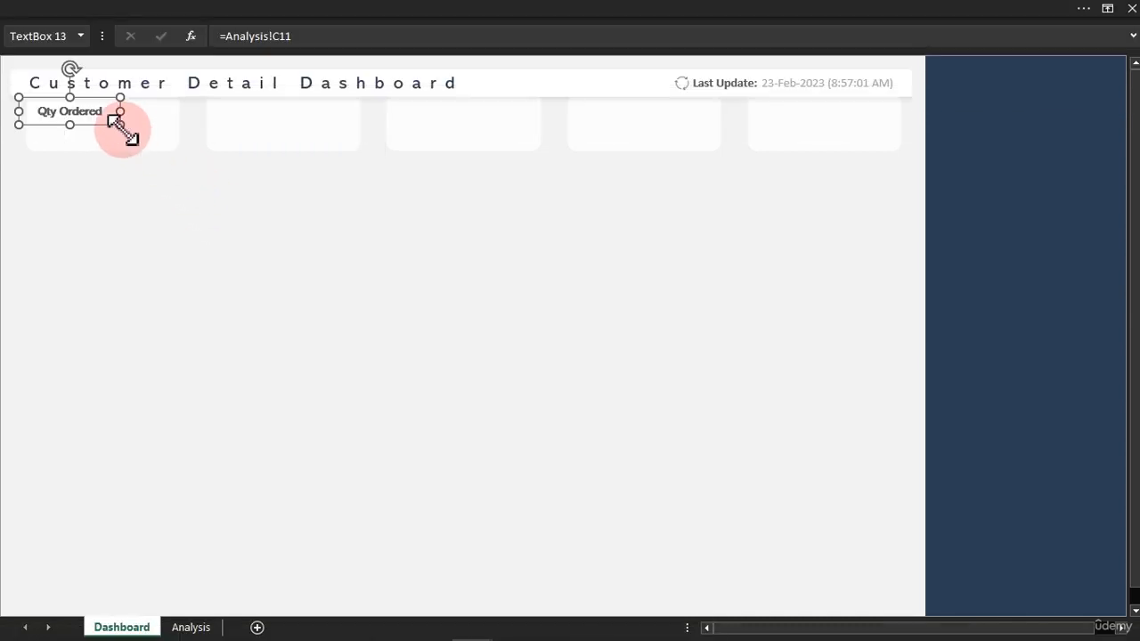
pyautogui.click(187, 3)
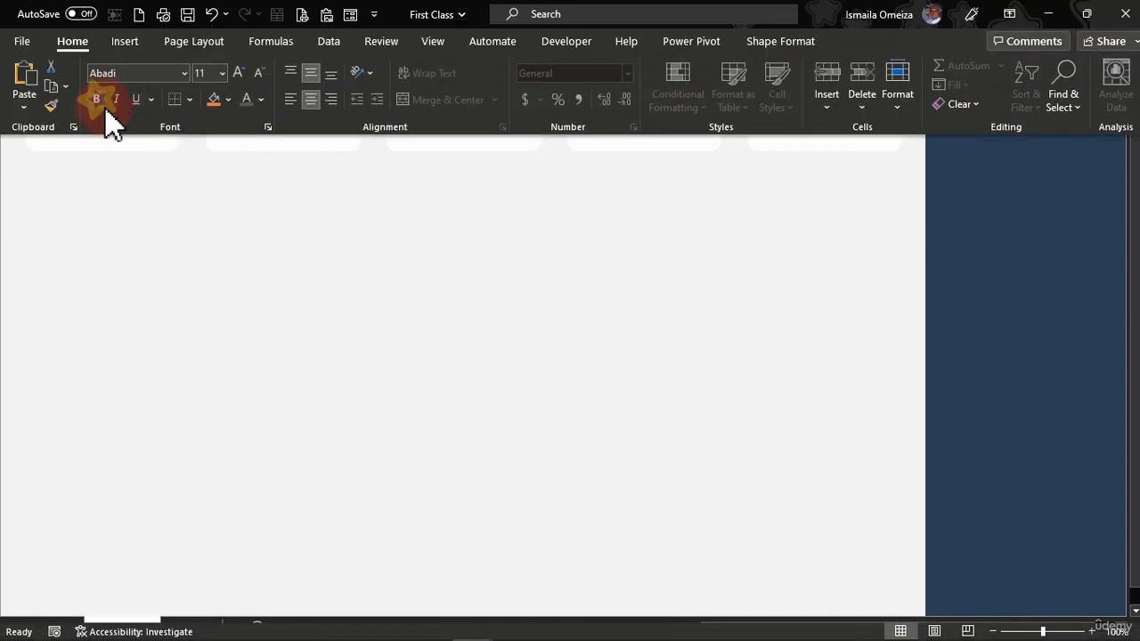
pyautogui.click(201, 230)
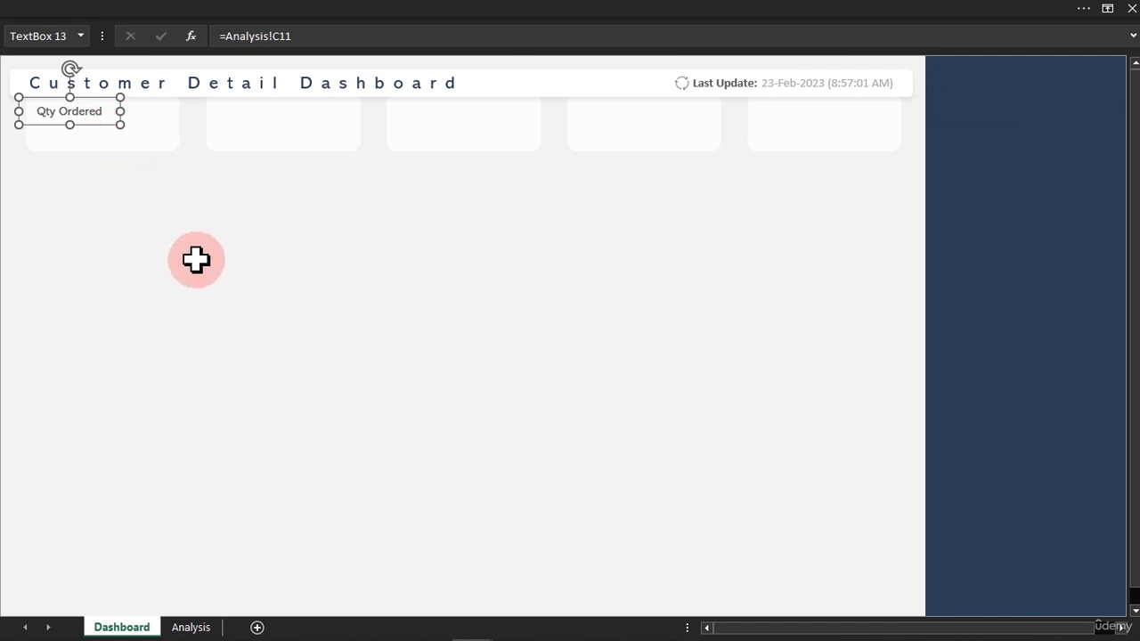
# Change the "Qty Ordered" label's font colour to a lighter grey.
pyautogui.press('Escape')
pyautogui.click(81, 114)
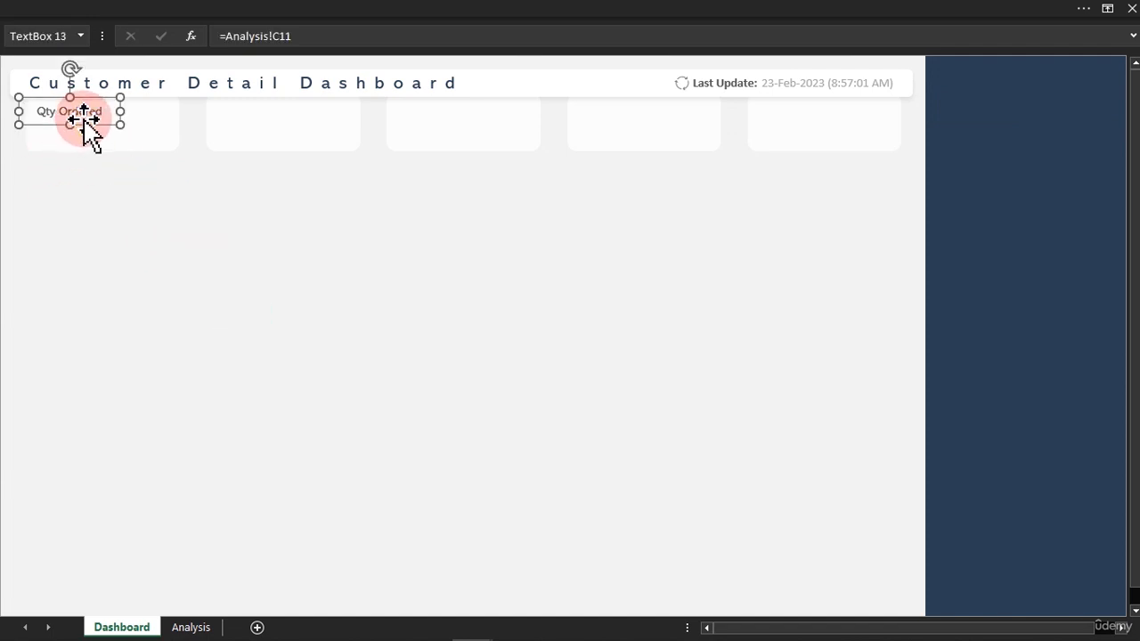
pyautogui.click(221, 13)
pyautogui.click(261, 99)
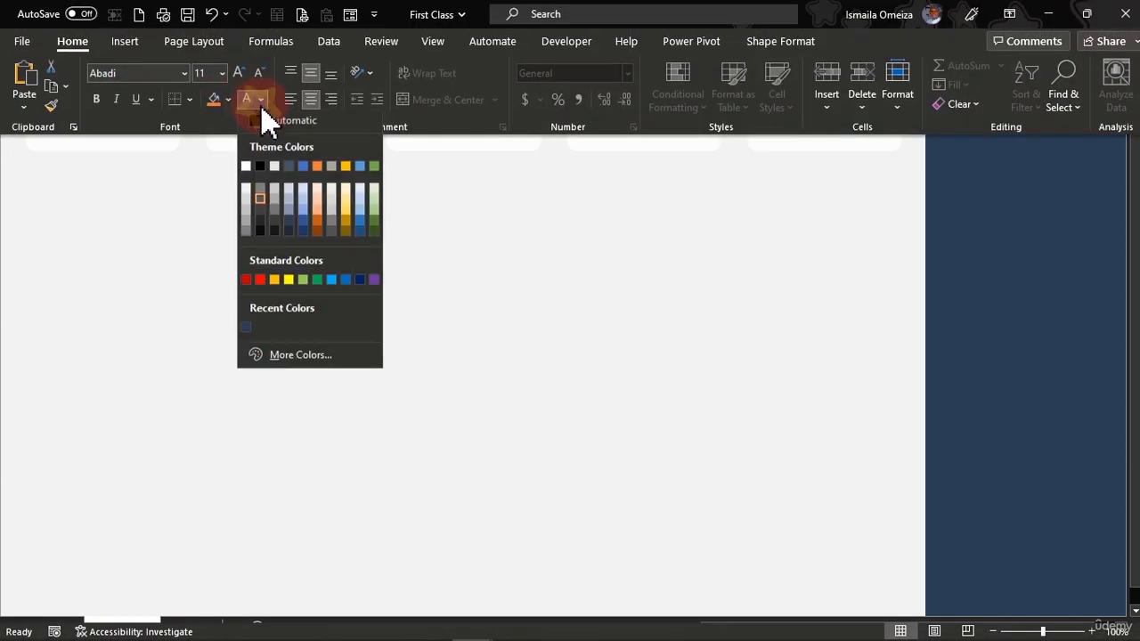
pyautogui.click(260, 201)
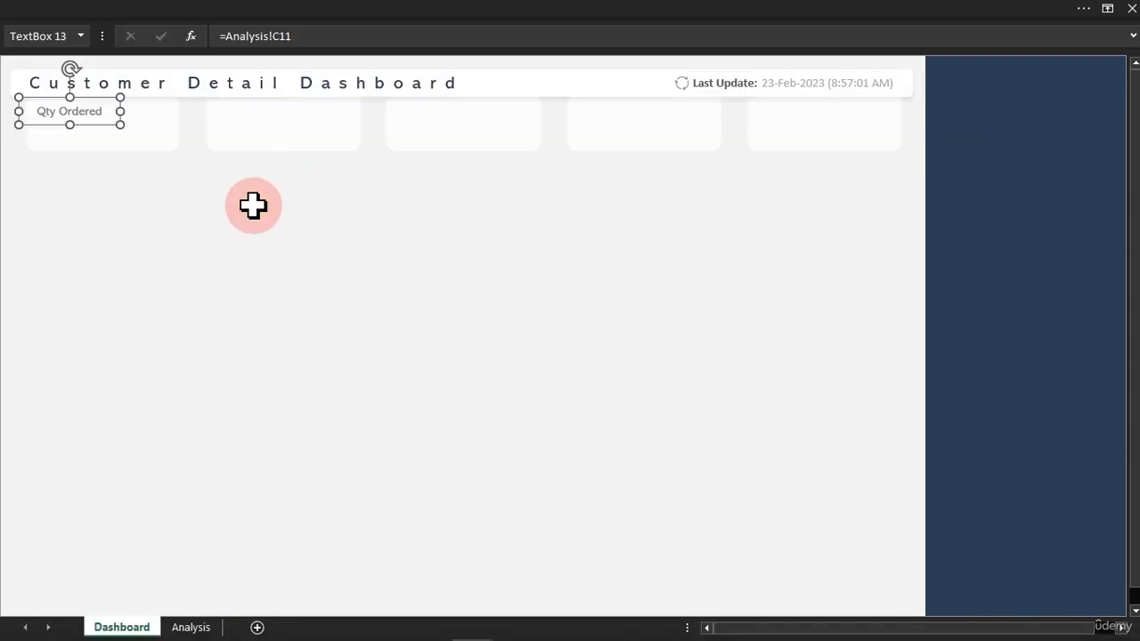
pyautogui.press('Escape')
# Duplicate the "Qty Ordered" label into the blank area below the cards and change the copy's text to "Average Order".
pyautogui.click(68, 112)
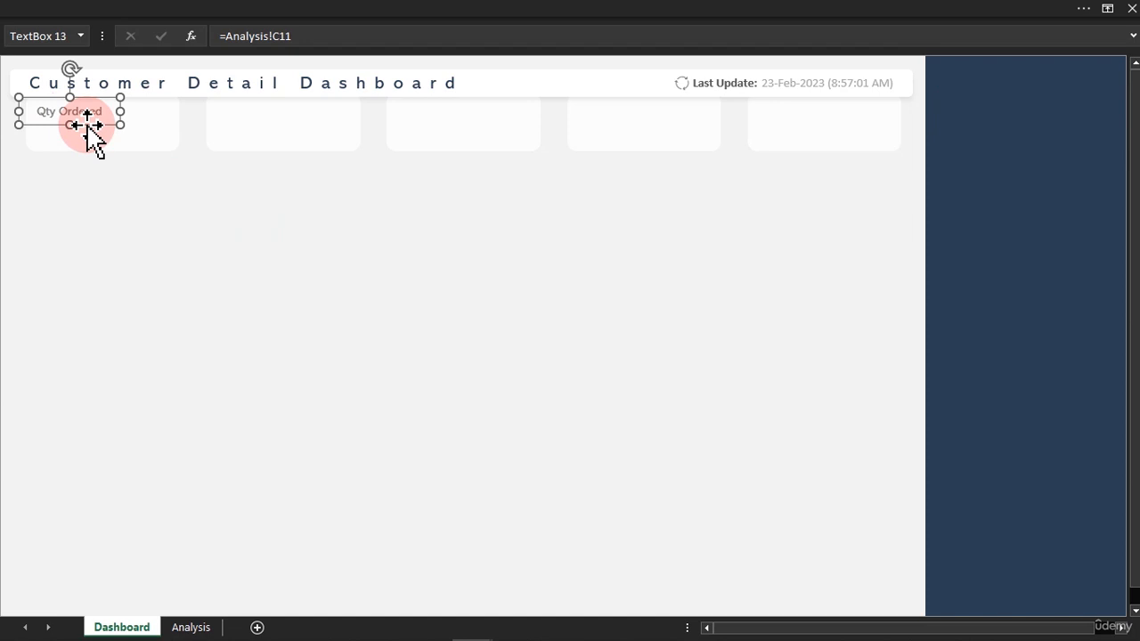
pyautogui.hotkey('ctrl', 'd')
pyautogui.moveTo(107, 147); pyautogui.dragTo(286, 320)
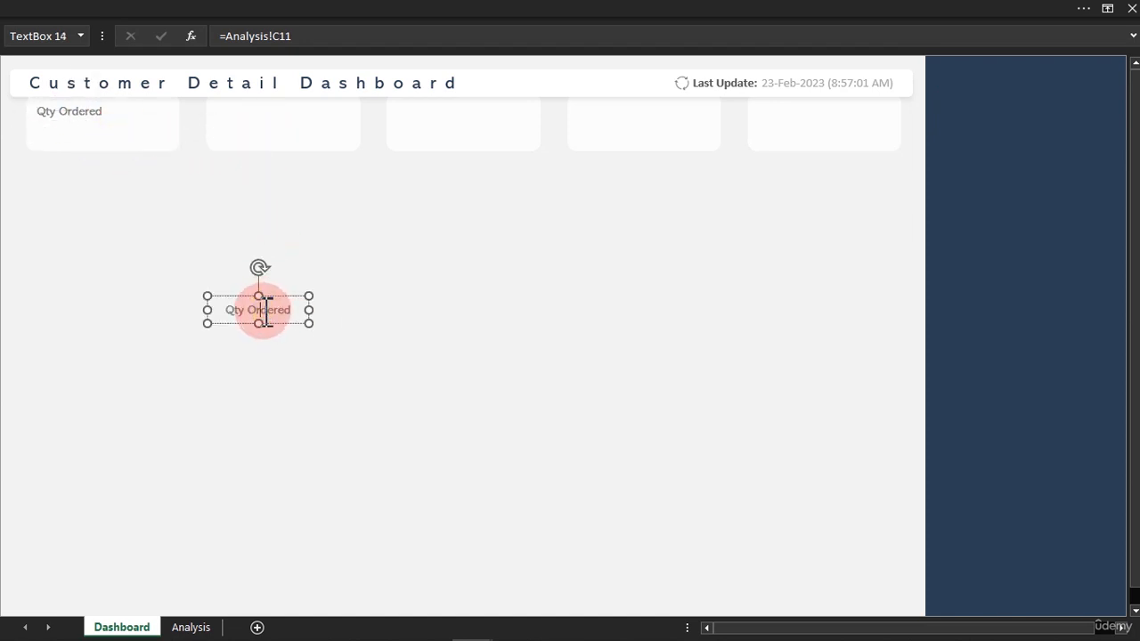
pyautogui.tripleClick(266, 312)
pyautogui.write('Av')
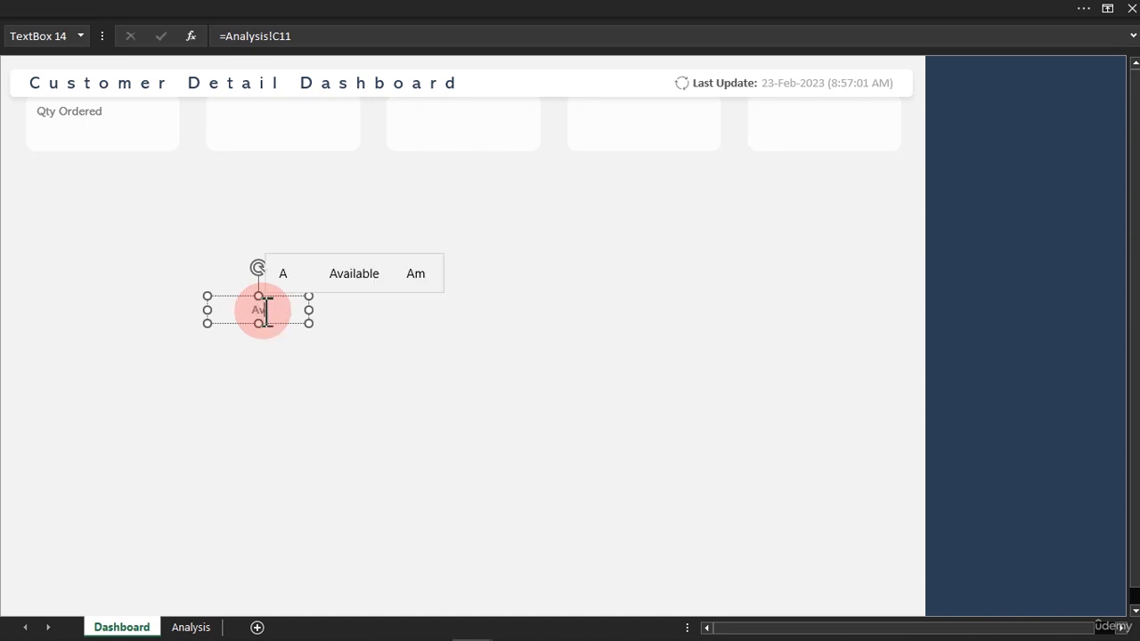
pyautogui.write('erage ')
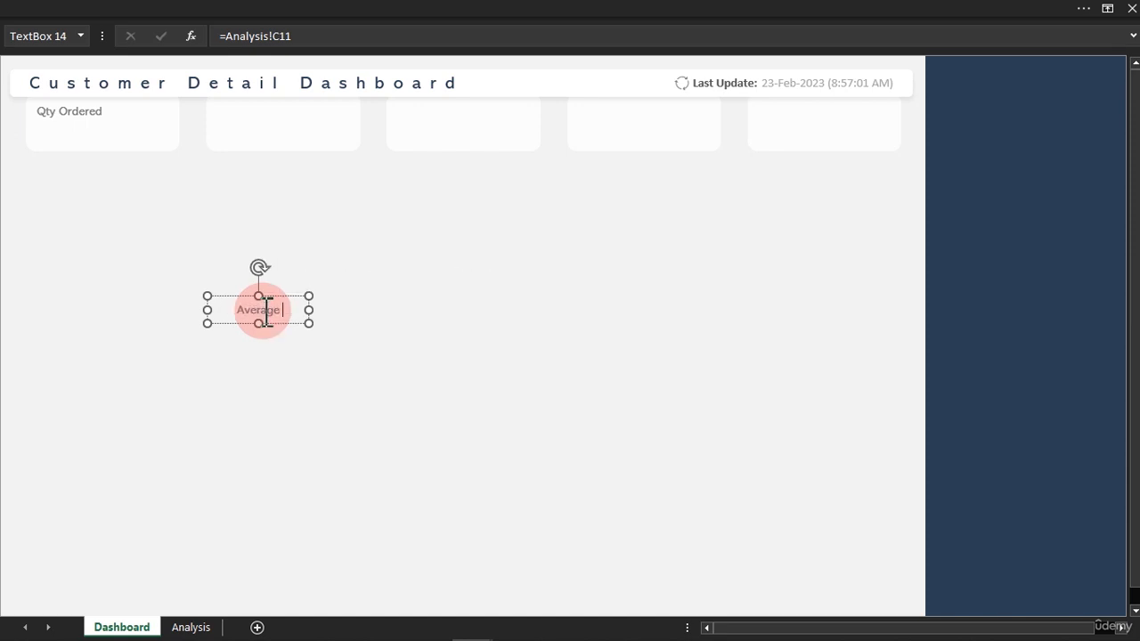
pyautogui.write('Order')
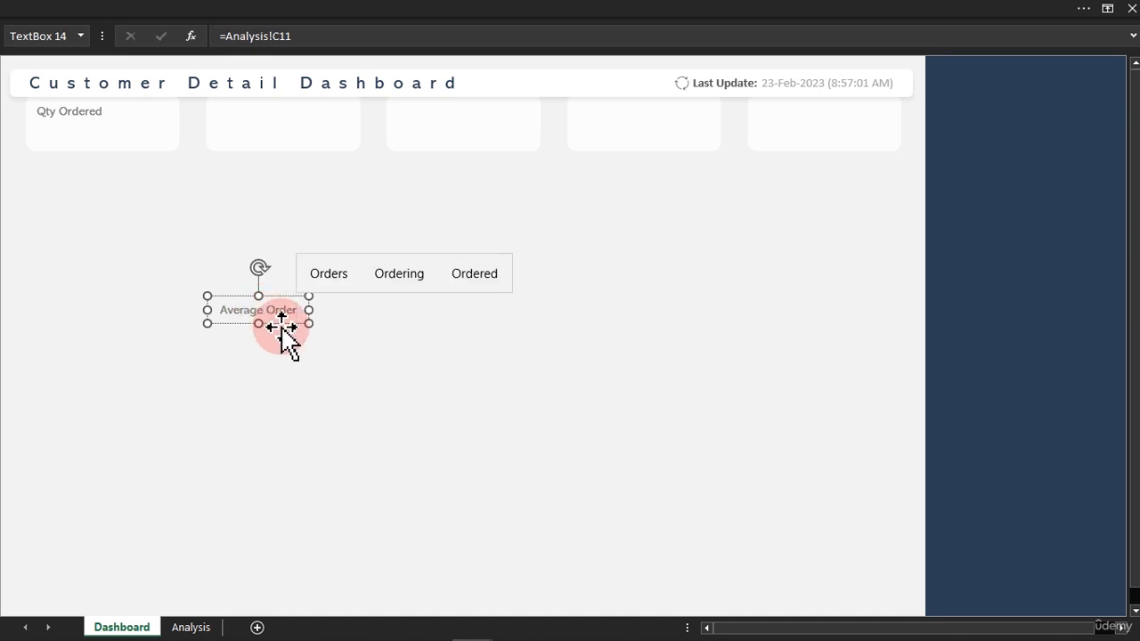
# Duplicate the "Average Order" label and place the copy on the second card.
pyautogui.click(285, 325)
pyautogui.hotkey('ctrl', 'd')
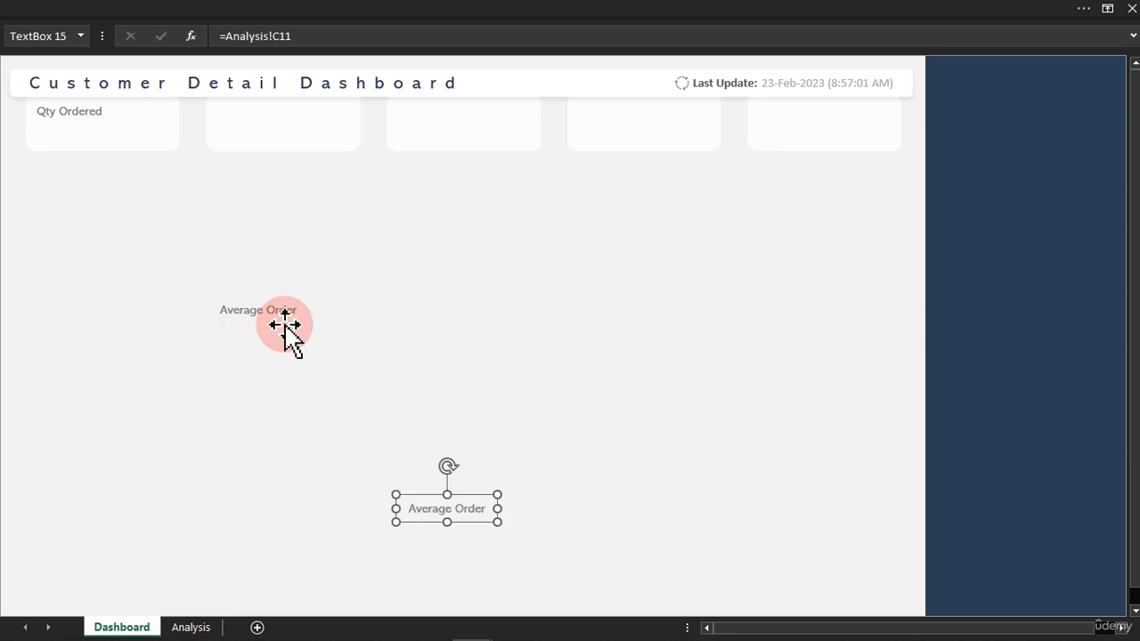
pyautogui.moveTo(476, 496); pyautogui.dragTo(277, 107)
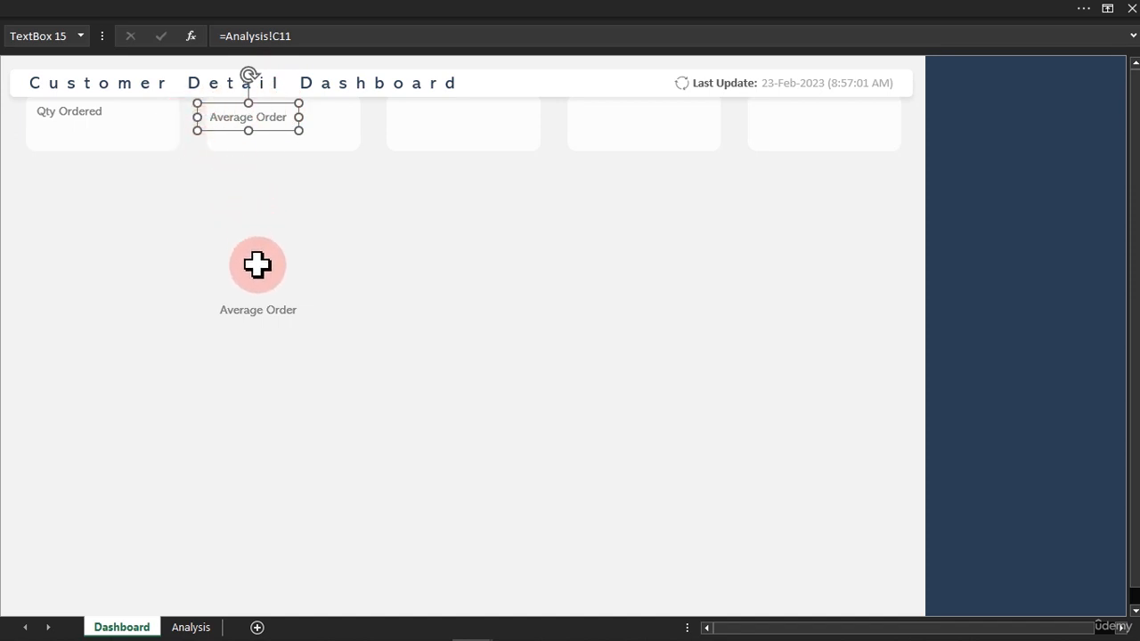
# Create "Orders Returned", "Total Revenue" and "Gross Profit" labels from the spare text box and place them on the third, fourth and fifth cards.
pyautogui.click(262, 310)
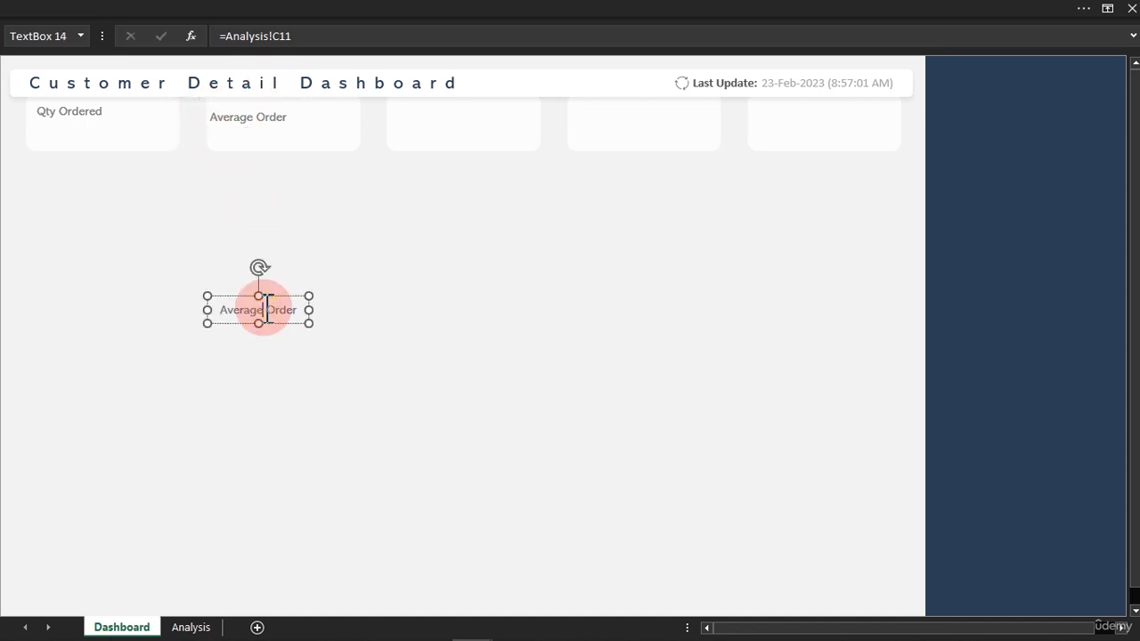
pyautogui.tripleClick(266, 310)
pyautogui.press('Return')
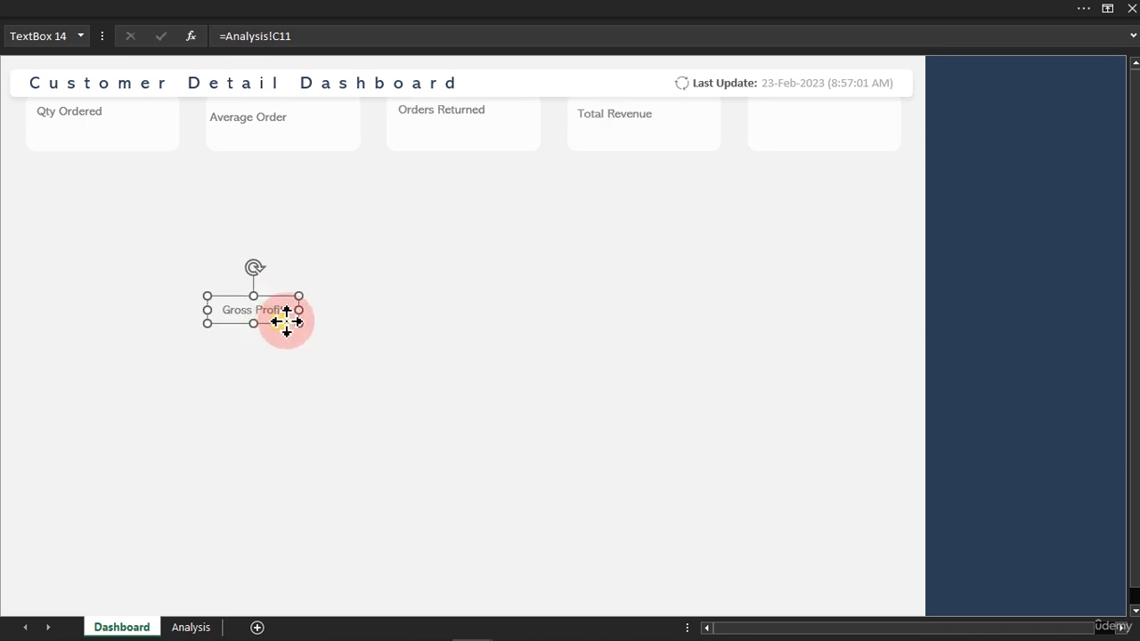
pyautogui.moveTo(288, 320); pyautogui.dragTo(815, 129)
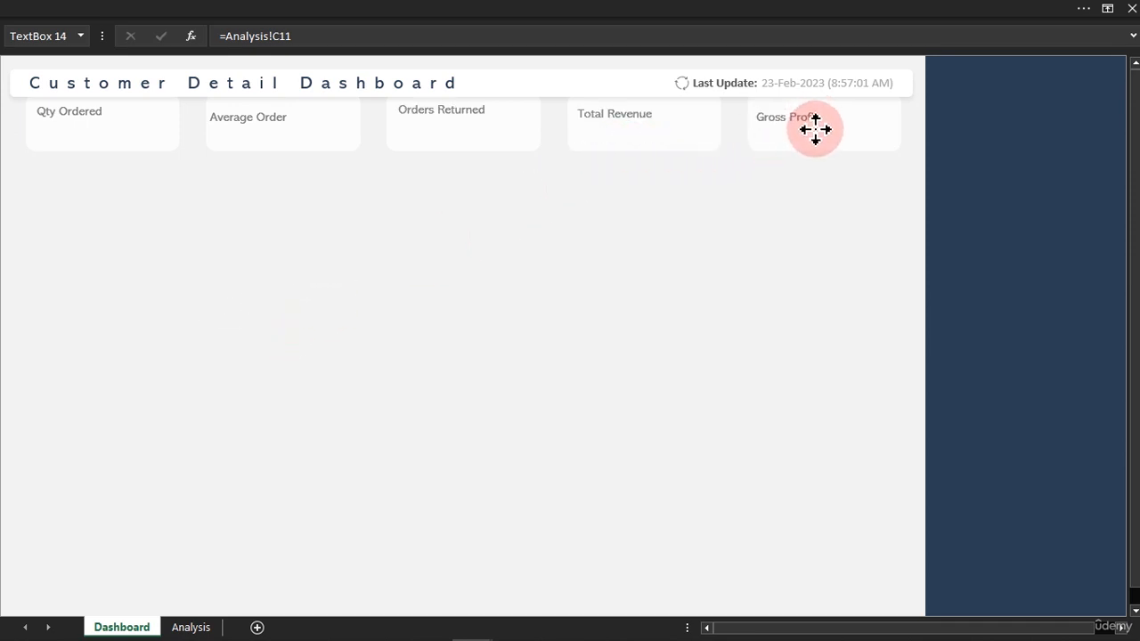
# Nudge the "Average Order" label slightly right on its card and align the top edges of all five card labels.
pyautogui.click(250, 119)
pyautogui.moveTo(252, 123); pyautogui.dragTo(269, 127)
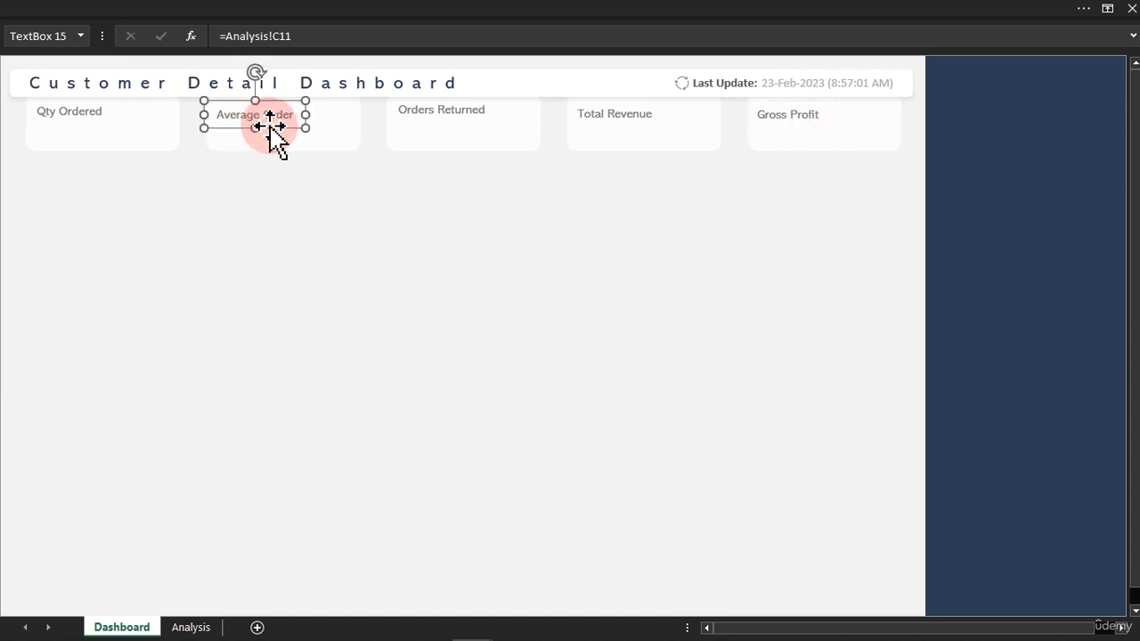
pyautogui.keyDown('shift'); pyautogui.click(94, 113); pyautogui.keyUp('shift')
pyautogui.keyDown('shift'); pyautogui.click(435, 113); pyautogui.keyUp('shift')
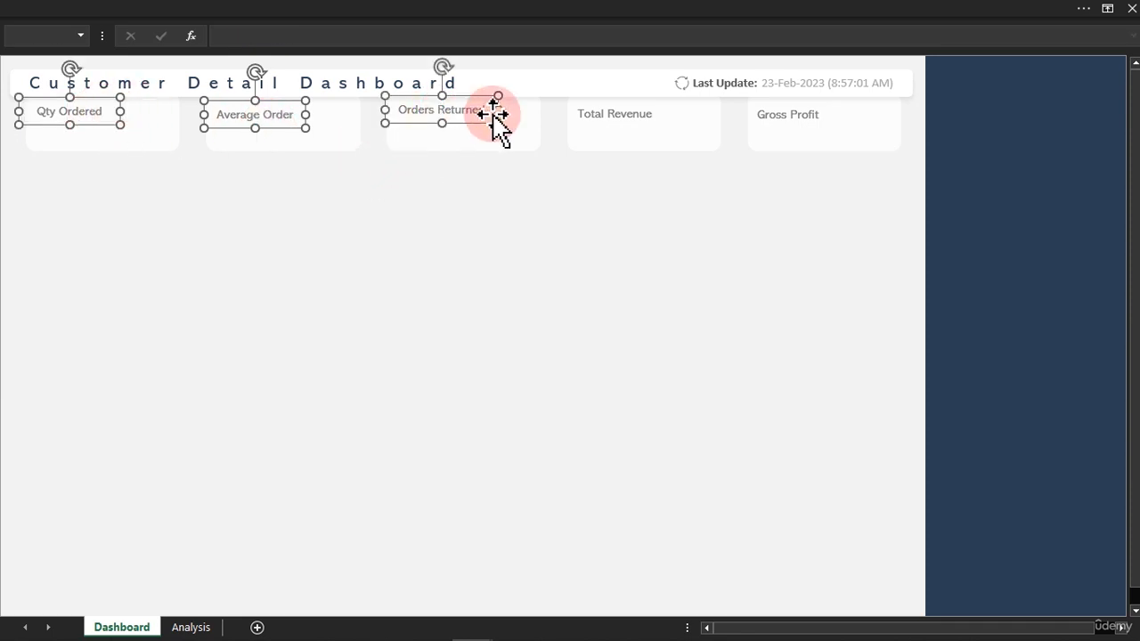
pyautogui.keyDown('shift'); pyautogui.click(592, 111); pyautogui.keyUp('shift')
pyautogui.keyDown('shift'); pyautogui.click(780, 116); pyautogui.keyUp('shift')
pyautogui.click(590, 14)
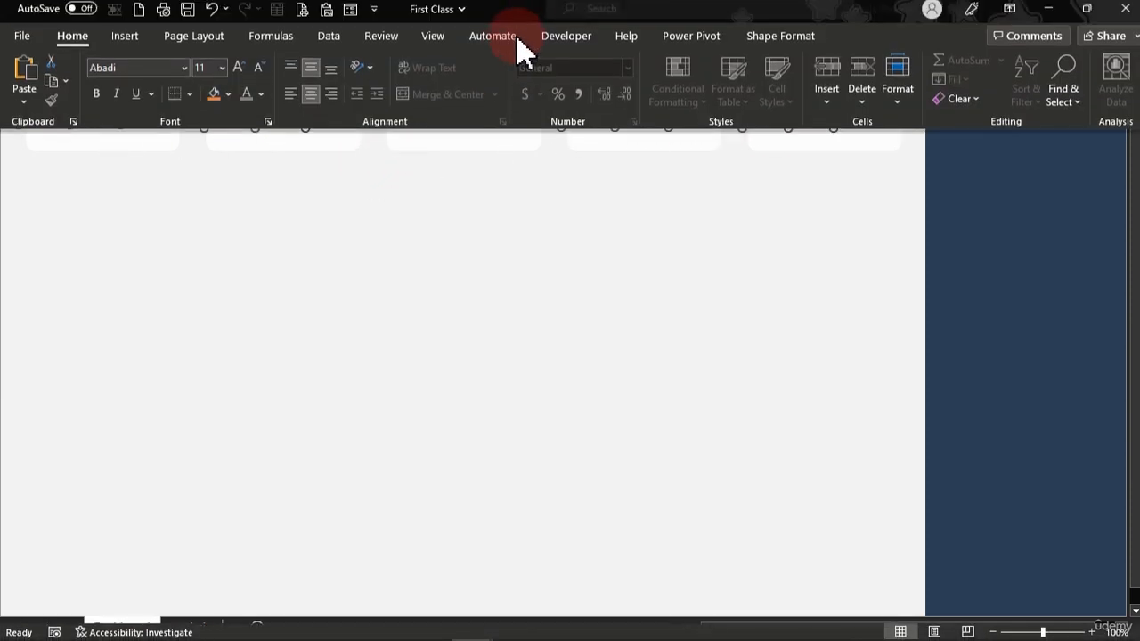
pyautogui.click(768, 43)
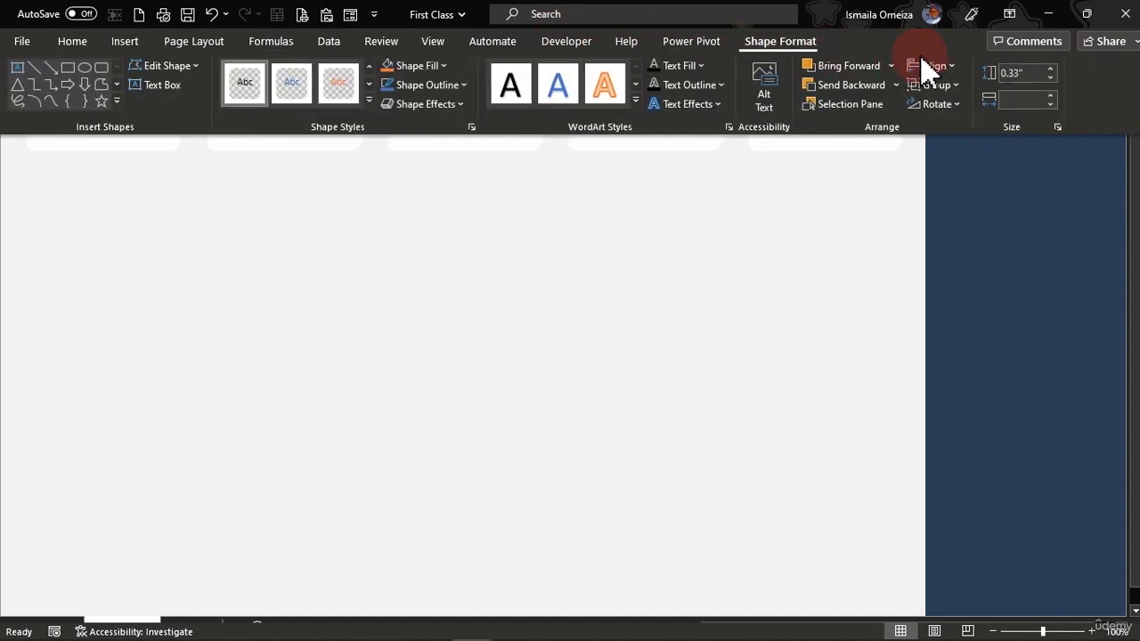
pyautogui.click(951, 68)
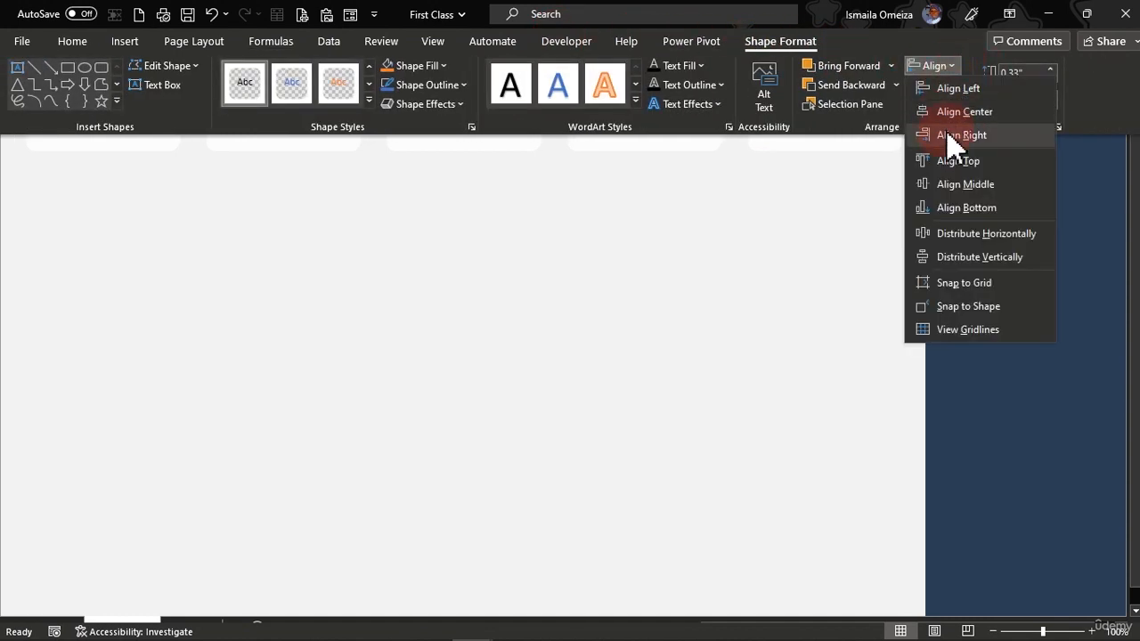
pyautogui.click(955, 161)
pyautogui.click(523, 265)
pyautogui.click(499, 260)
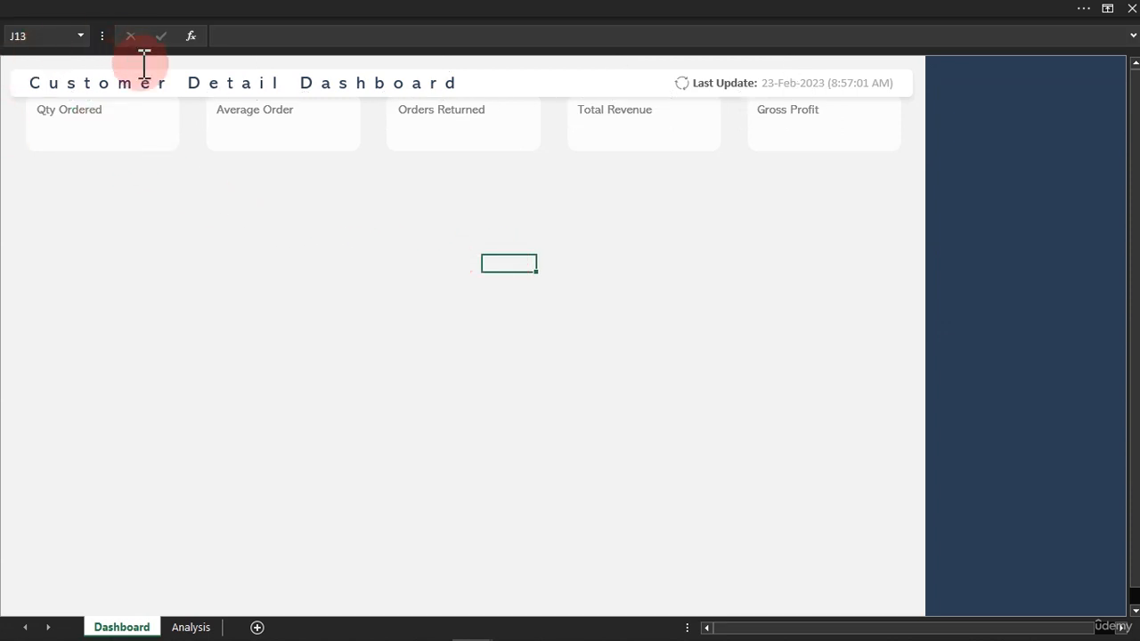
# Duplicate all five card labels together and place the copies directly beneath the originals on their cards.
pyautogui.click(81, 113)
pyautogui.keyDown('ctrl'); pyautogui.click(258, 110); pyautogui.keyUp('ctrl')
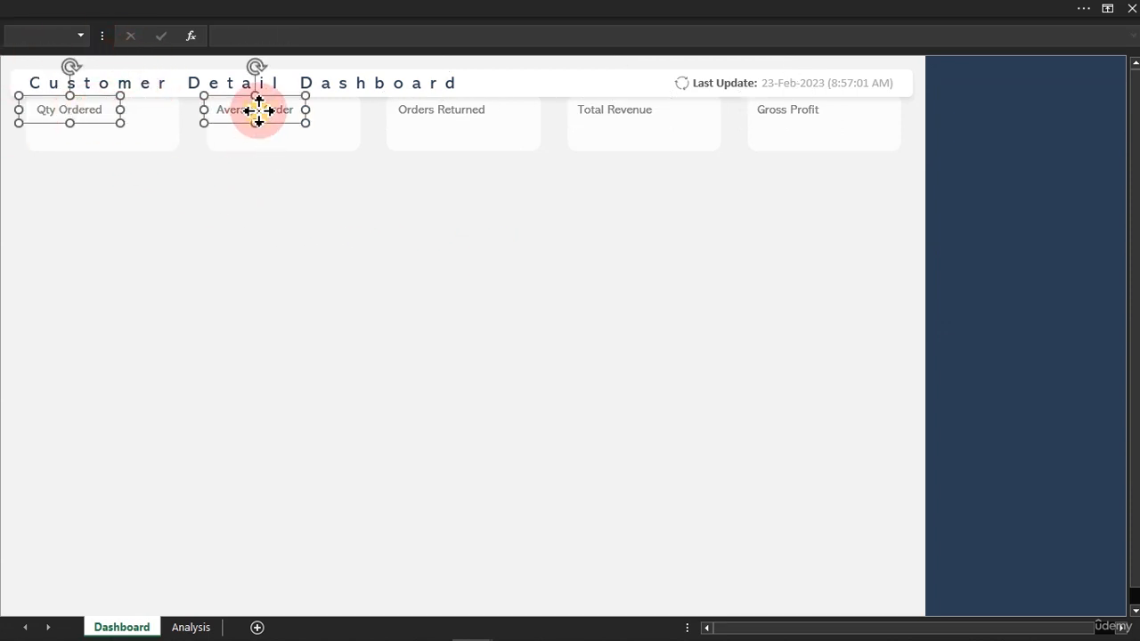
pyautogui.keyDown('ctrl'); pyautogui.click(474, 114); pyautogui.keyUp('ctrl')
pyautogui.keyDown('ctrl'); pyautogui.click(599, 109); pyautogui.keyUp('ctrl')
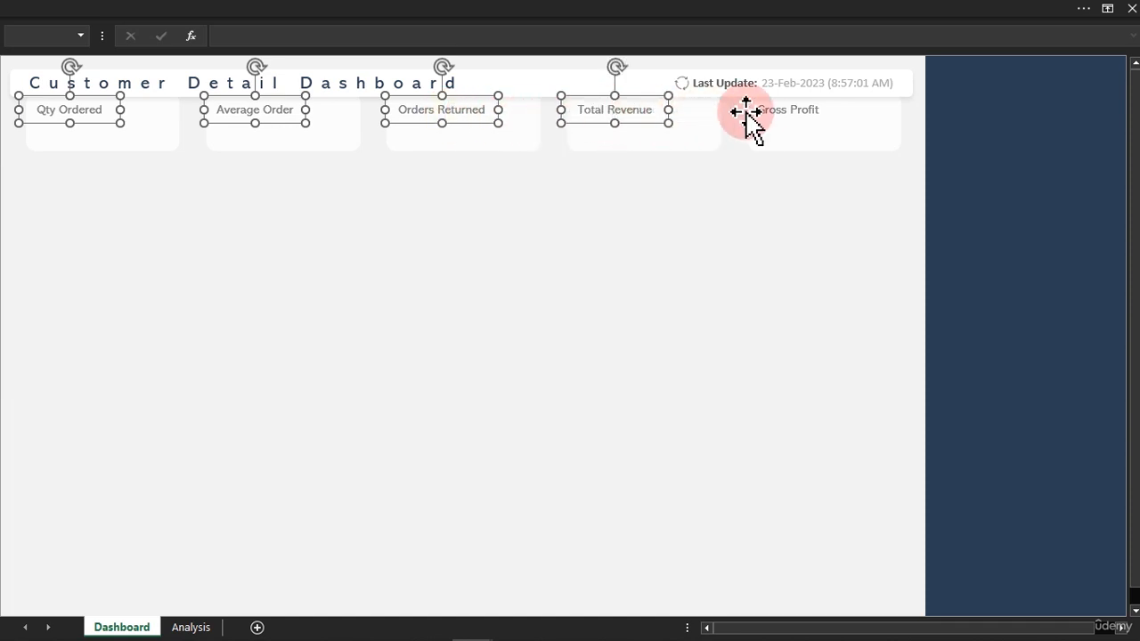
pyautogui.keyDown('ctrl'); pyautogui.click(773, 113); pyautogui.keyUp('ctrl')
pyautogui.moveTo(784, 125); pyautogui.dragTo(785, 145)
pyautogui.click(619, 326)
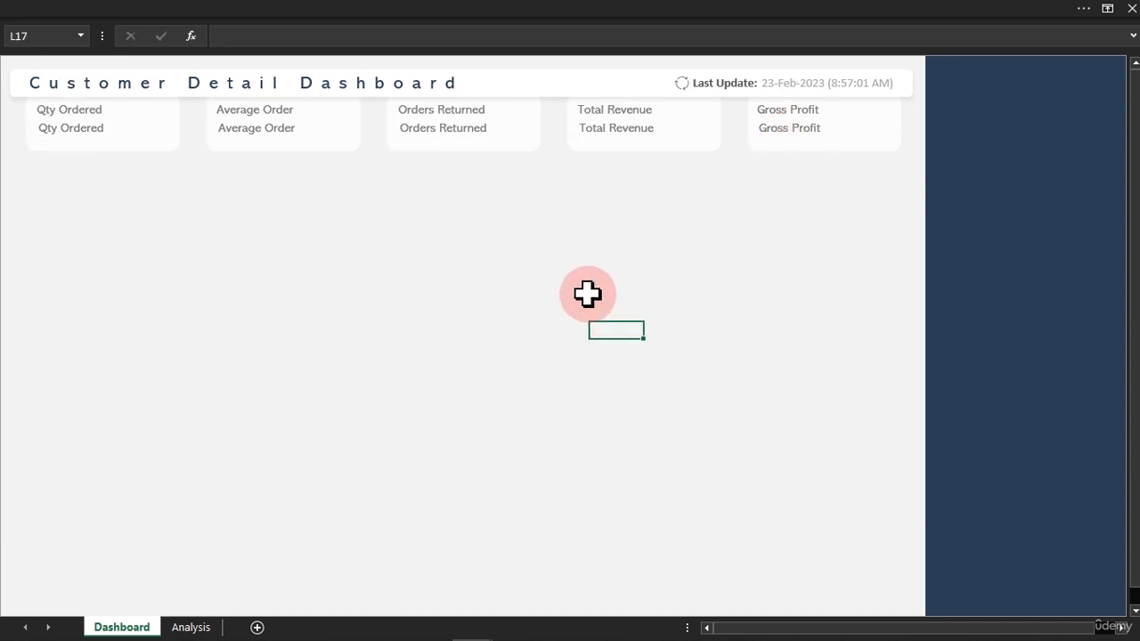
# Copy the "Date Last Refreshed" PivotTable on the Analysis sheet to cell F10 and fit column F to its contents.
pyautogui.click(197, 630)
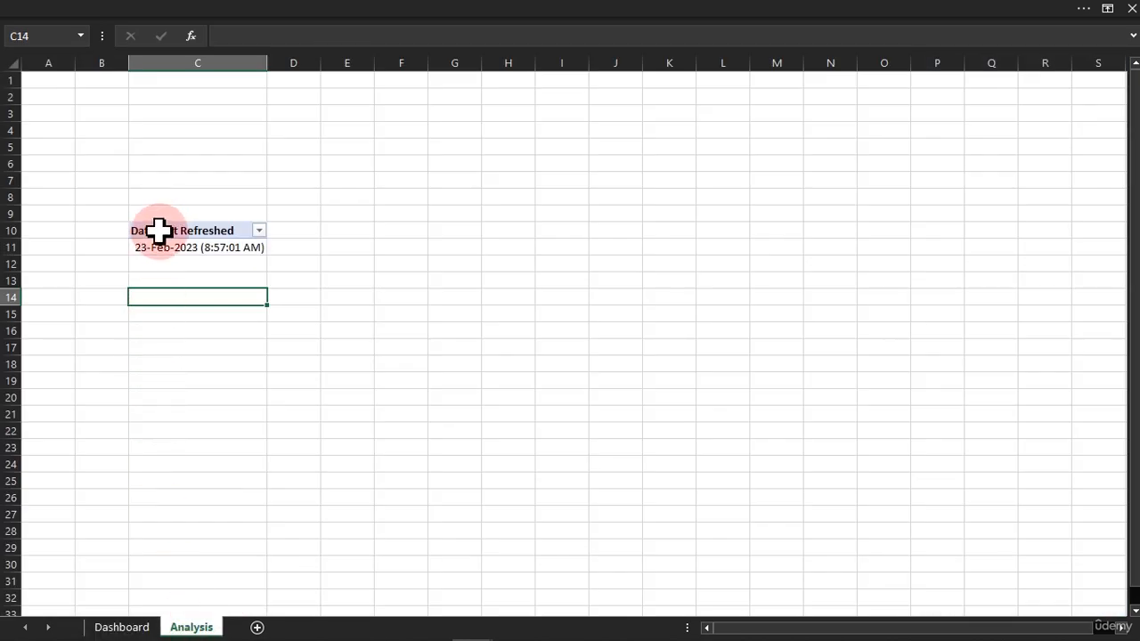
pyautogui.moveTo(159, 232); pyautogui.dragTo(228, 248)
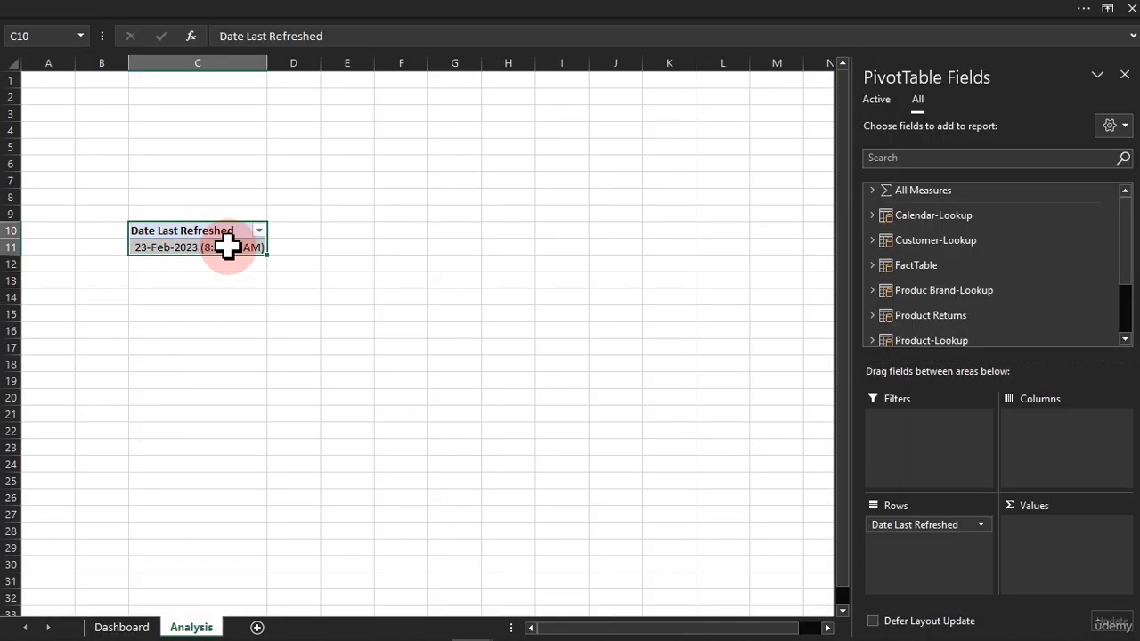
pyautogui.click(394, 230)
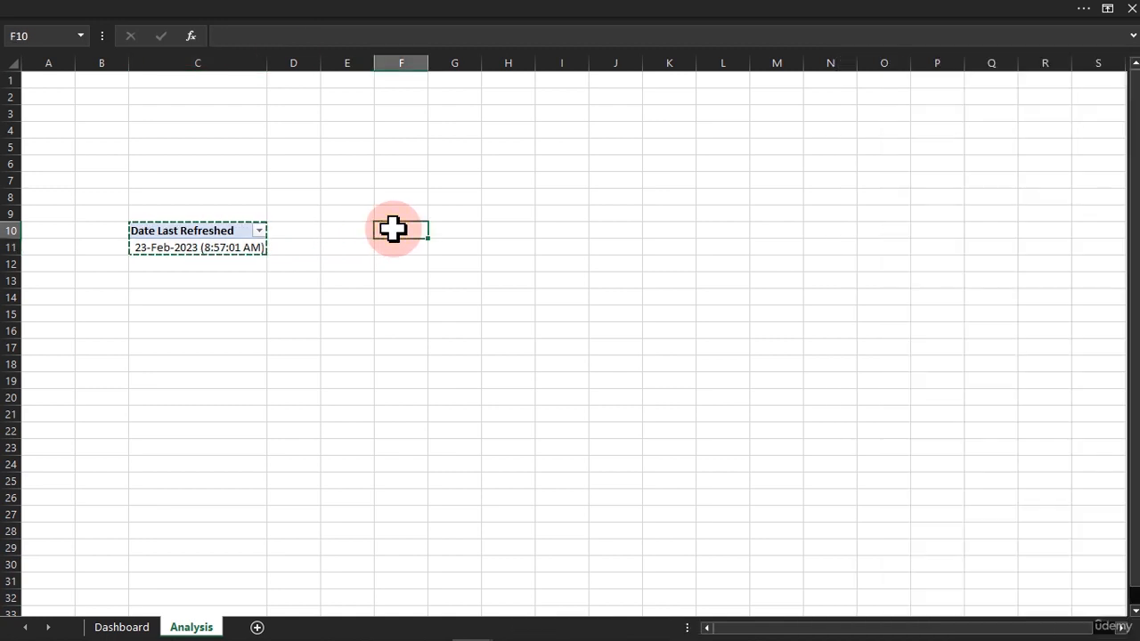
pyautogui.click(406, 234)
pyautogui.hotkey('ctrl', 'v')
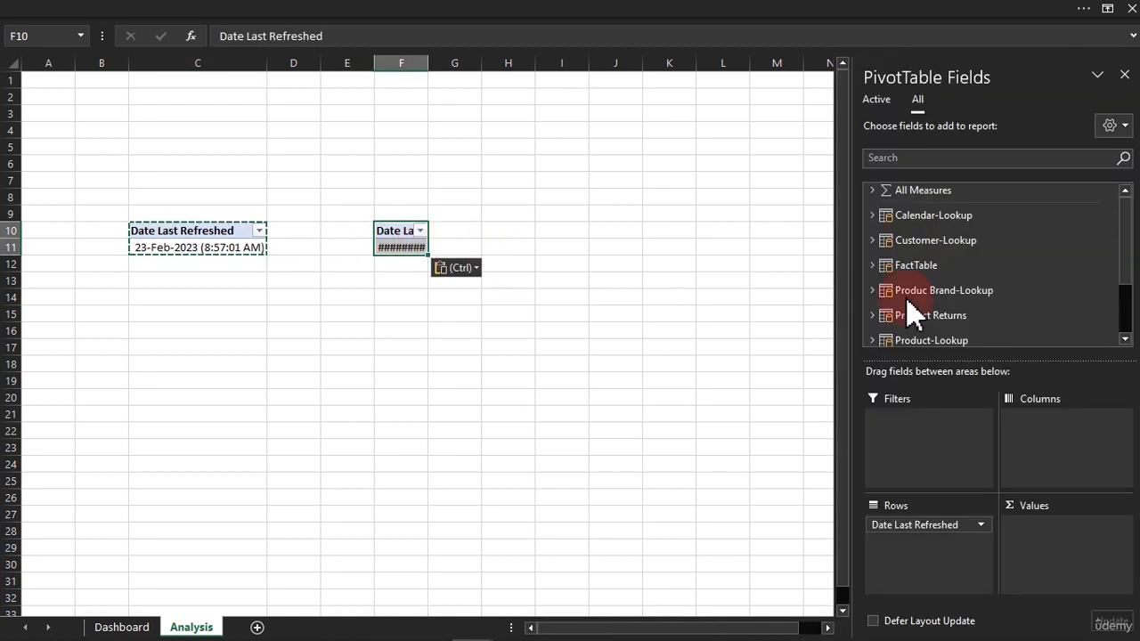
pyautogui.doubleClick(428, 63)
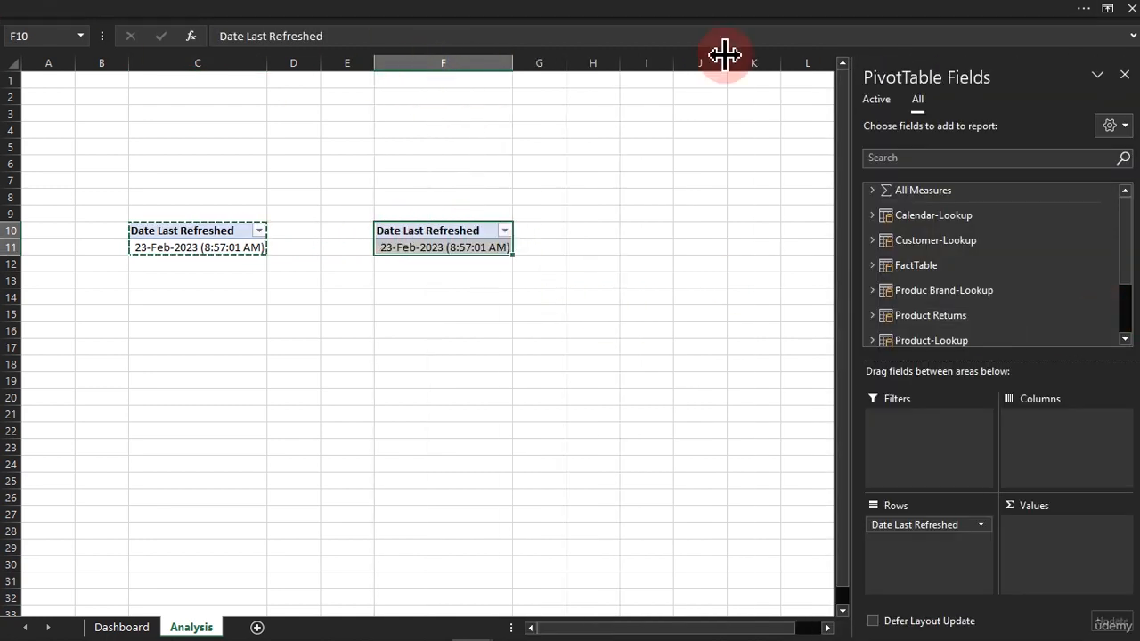
# Replace the Date Last Refreshed field in the copied PivotTable with the Qty Sold measure.
pyautogui.moveTo(949, 524); pyautogui.dragTo(660, 407)
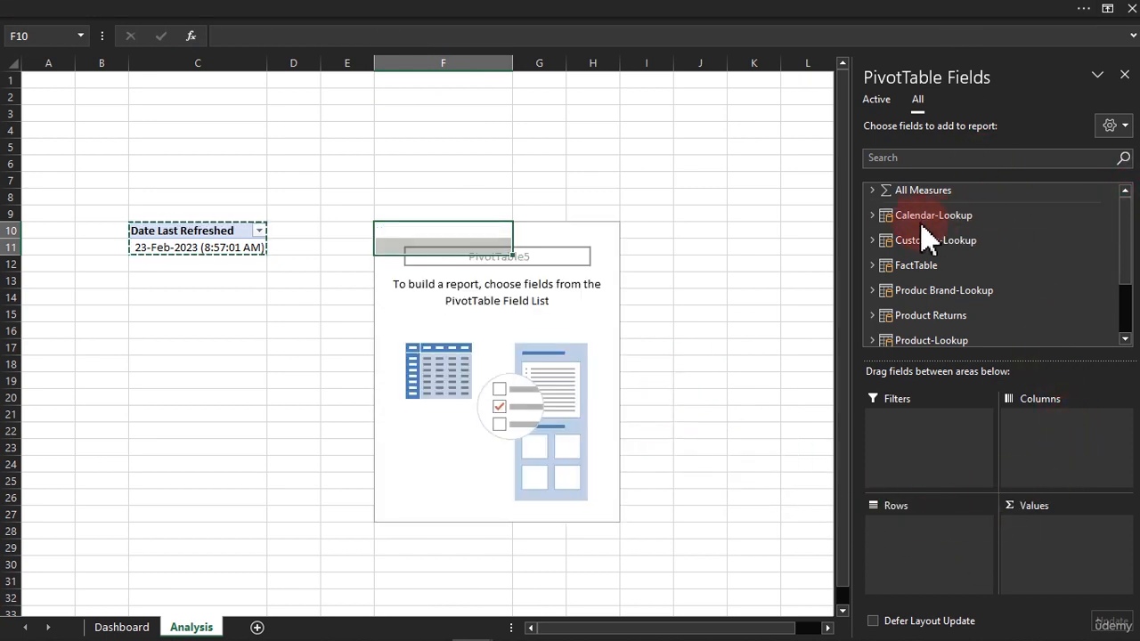
pyautogui.click(878, 98)
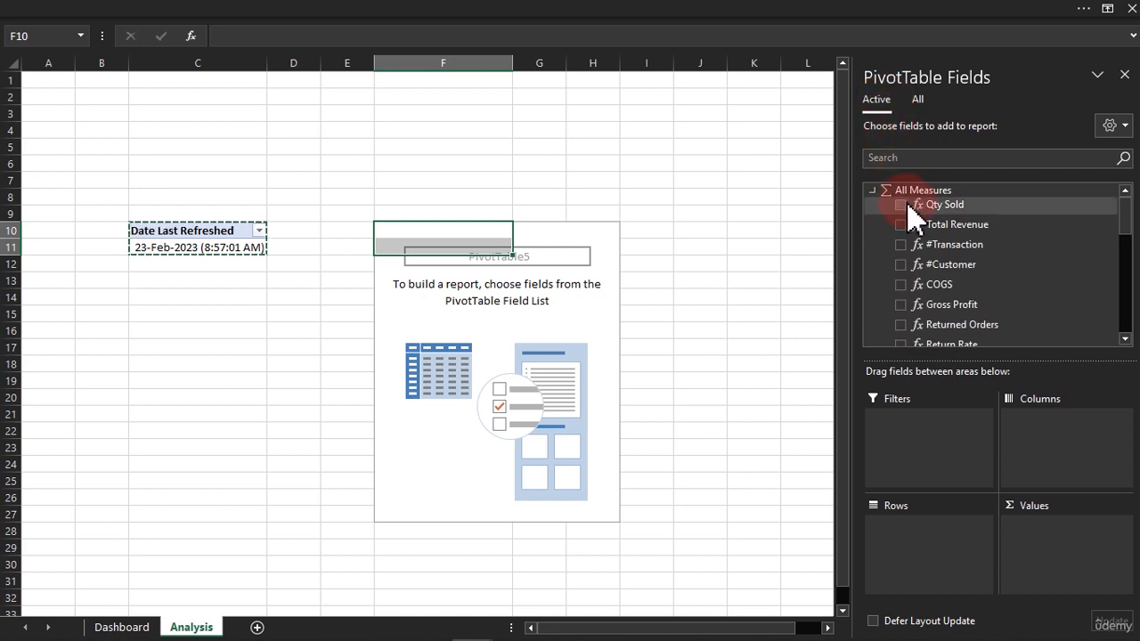
pyautogui.click(901, 204)
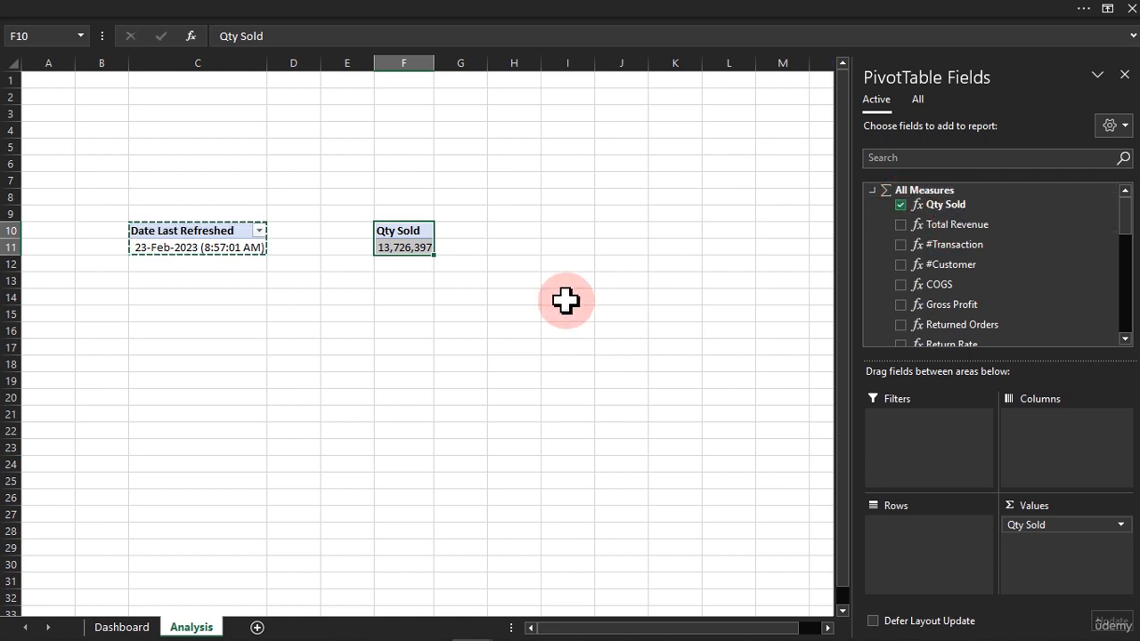
# Start a new Power Pivot measure in the All Measures table and name it "Average Order".
pyautogui.click(415, 245)
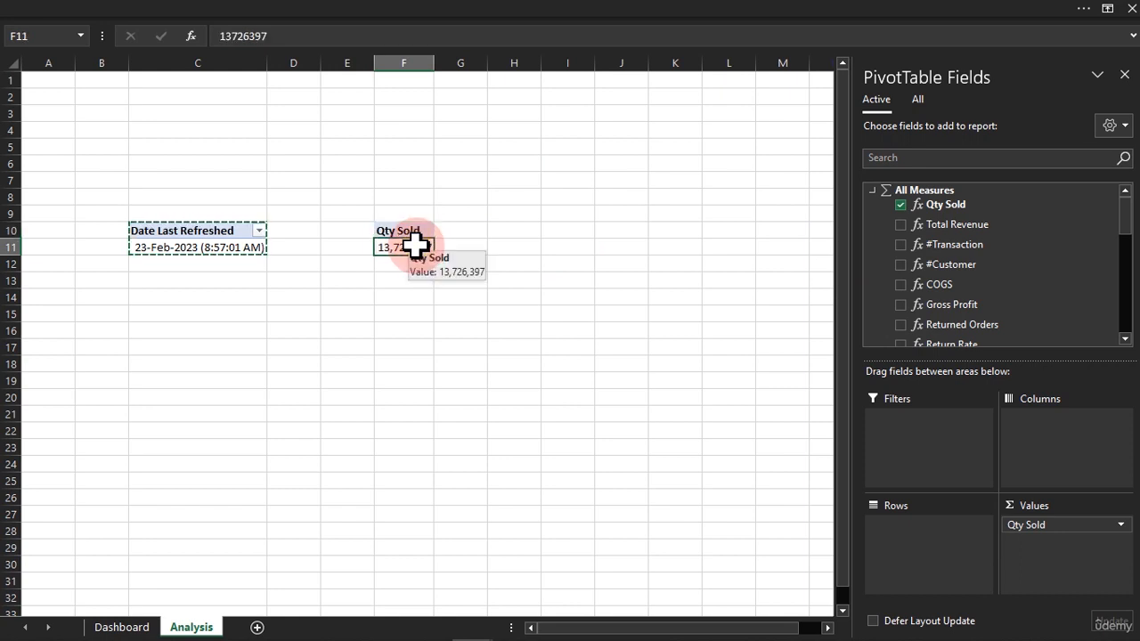
pyautogui.click(283, 10)
pyautogui.click(123, 43)
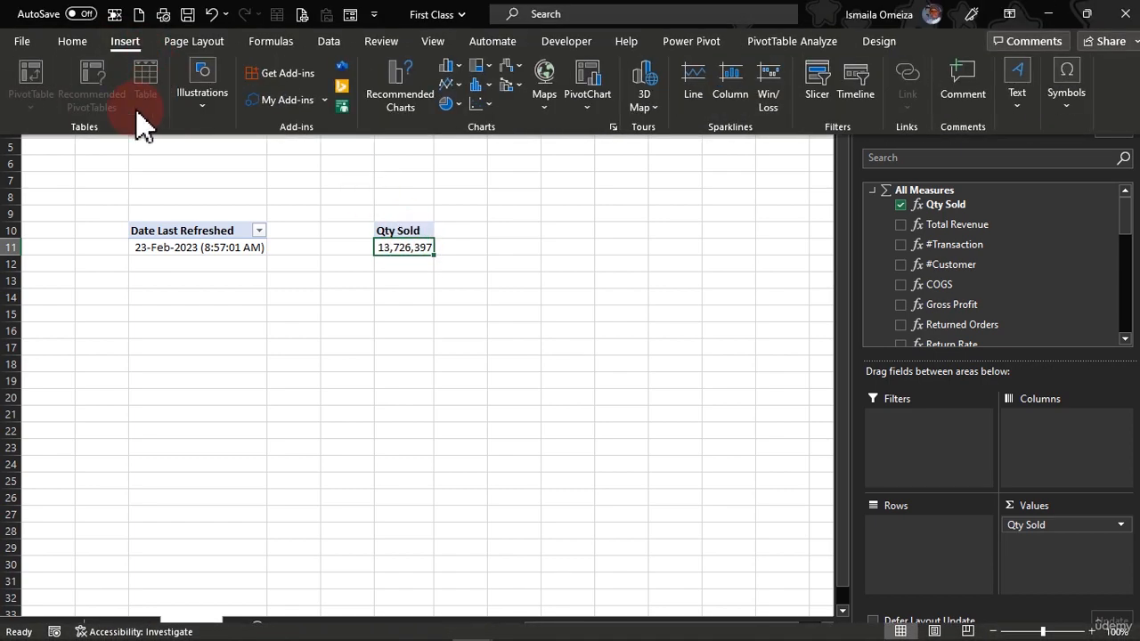
pyautogui.click(697, 47)
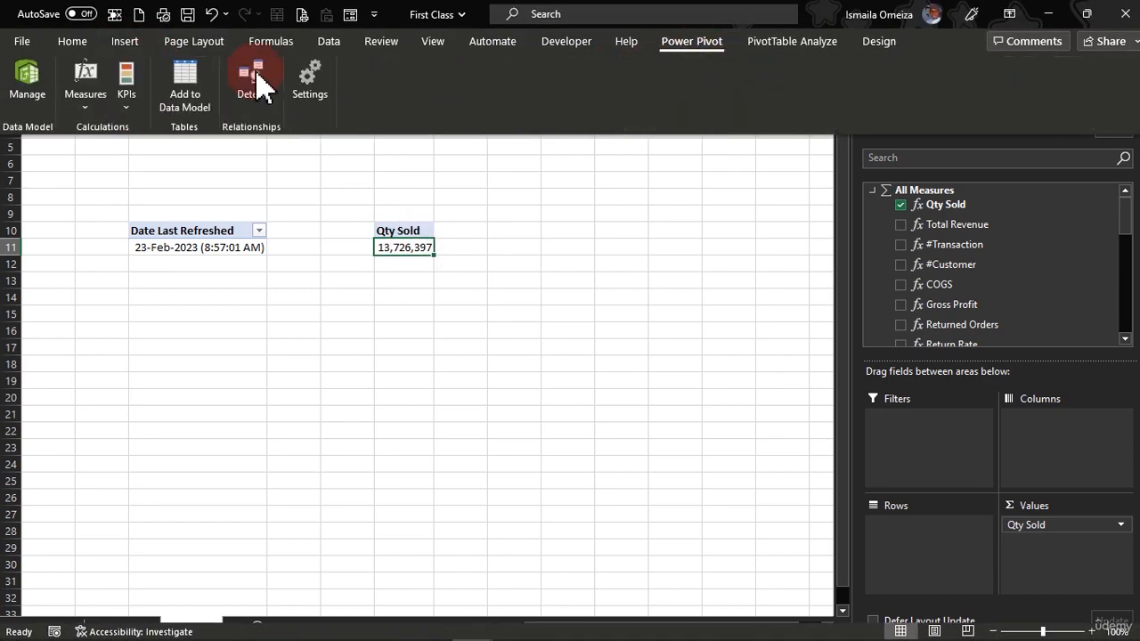
pyautogui.click(85, 125)
pyautogui.click(138, 134)
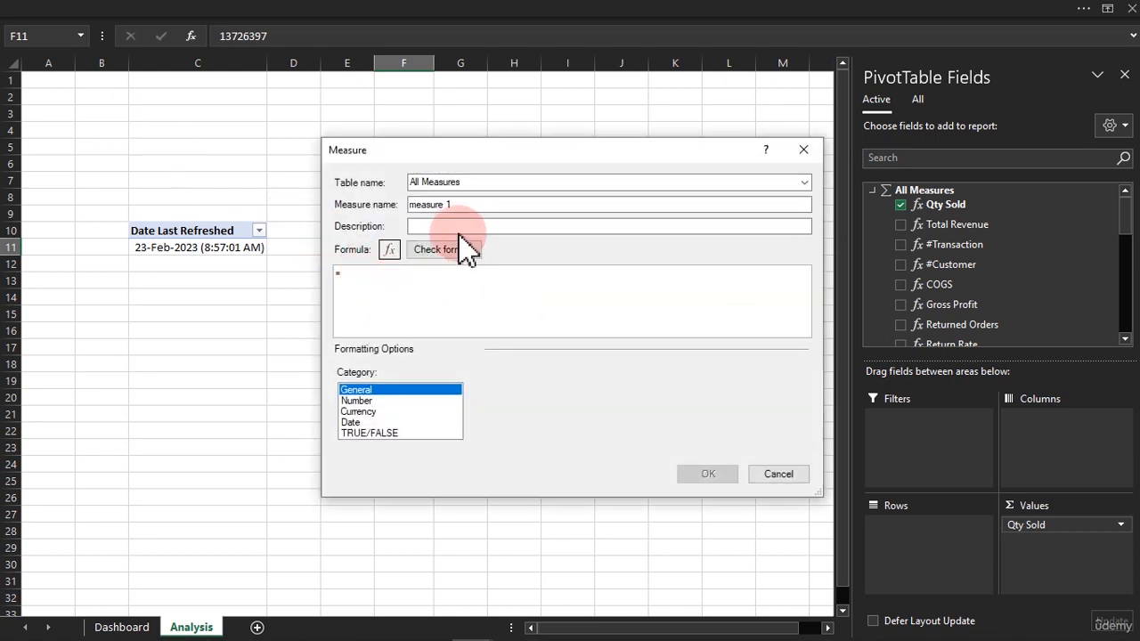
pyautogui.moveTo(465, 204); pyautogui.dragTo(359, 205)
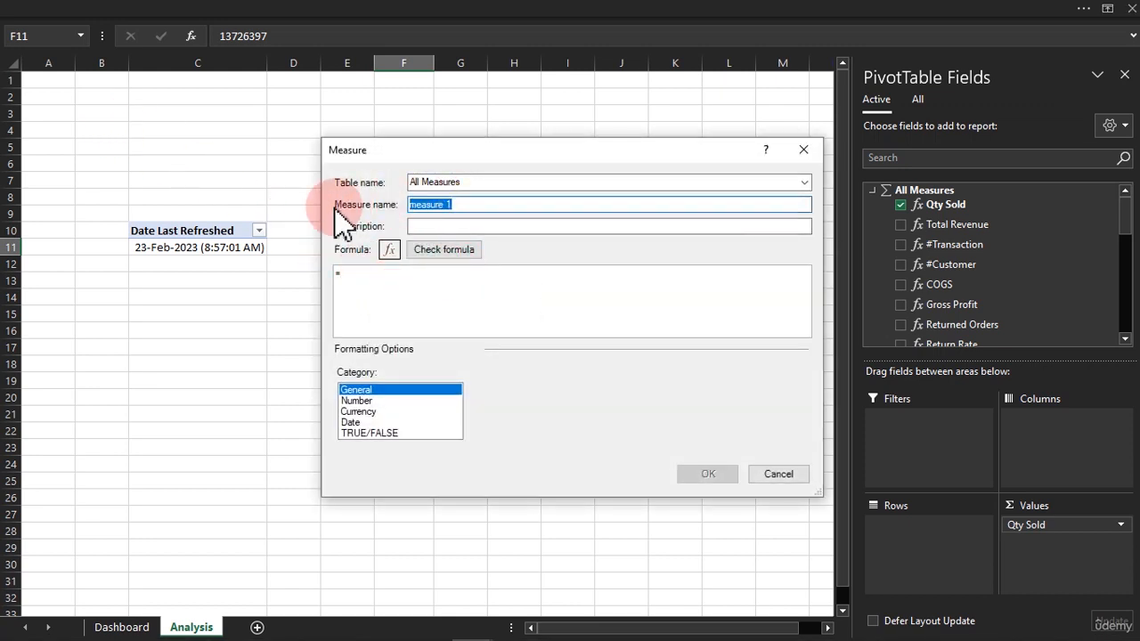
pyautogui.write('Average')
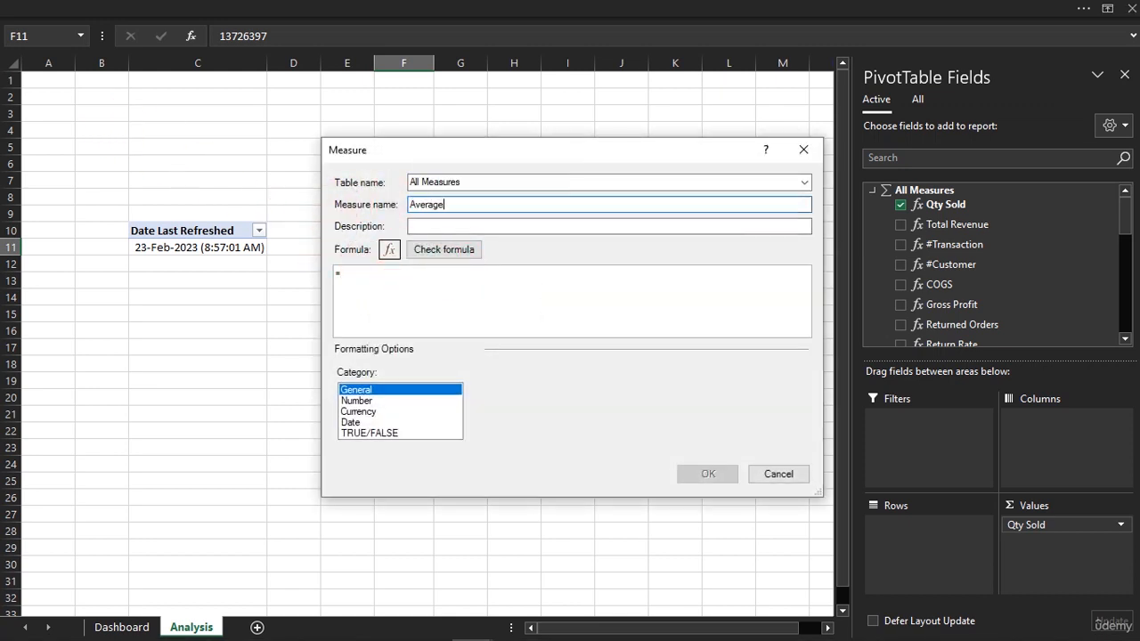
pyautogui.write(' Order')
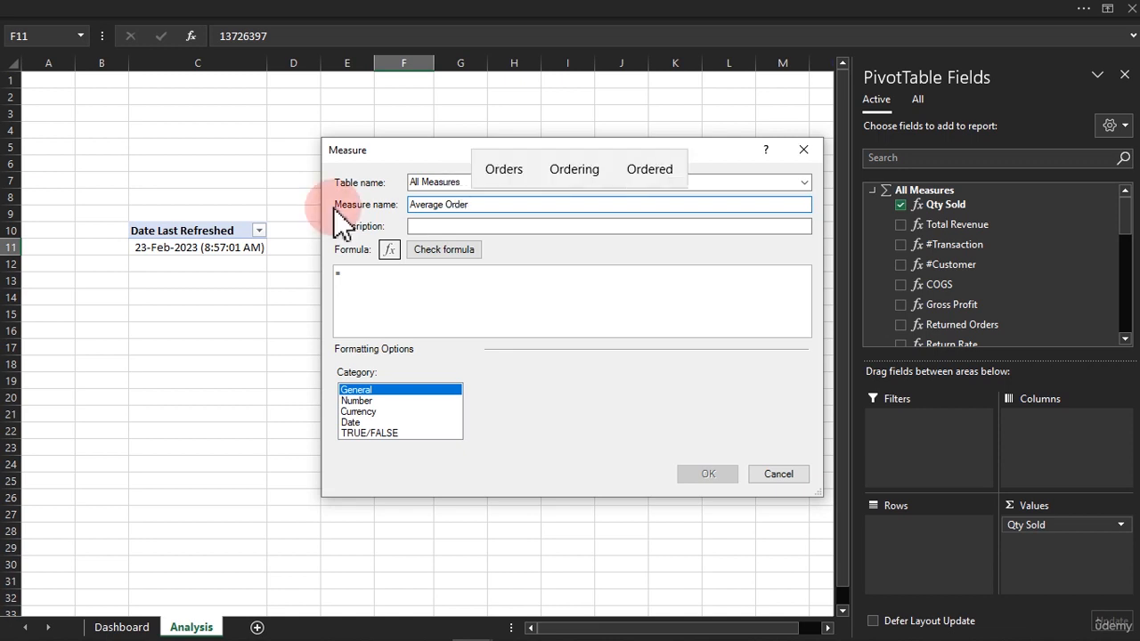
# Enter the measure formula =AVERAGE(FactTable[quantity]) and check it for errors.
pyautogui.click(351, 274)
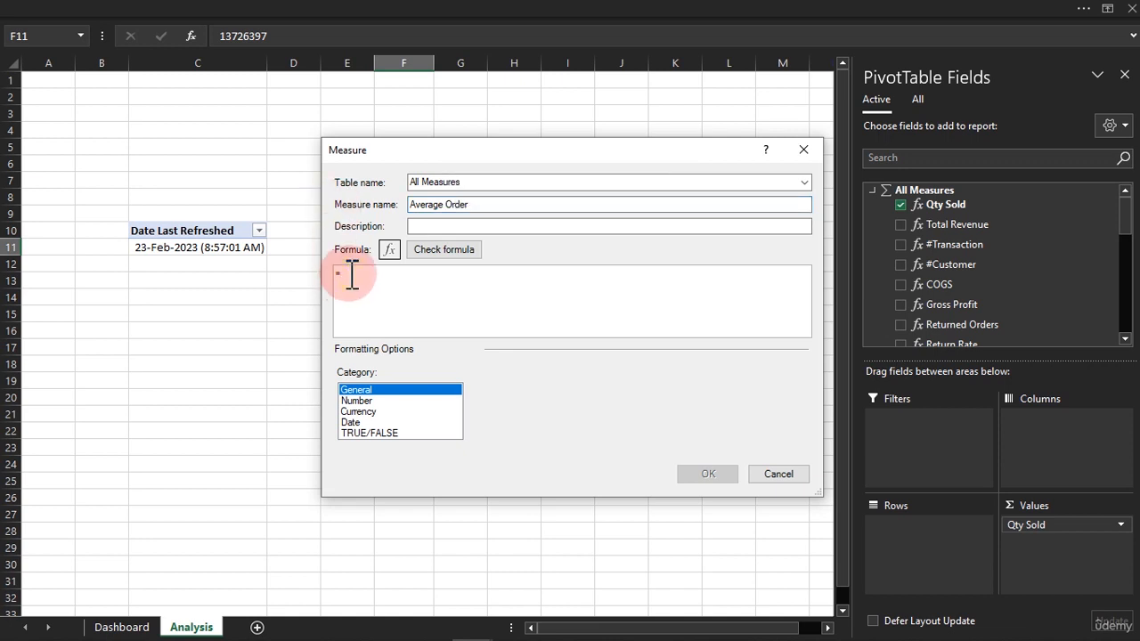
pyautogui.write('a')
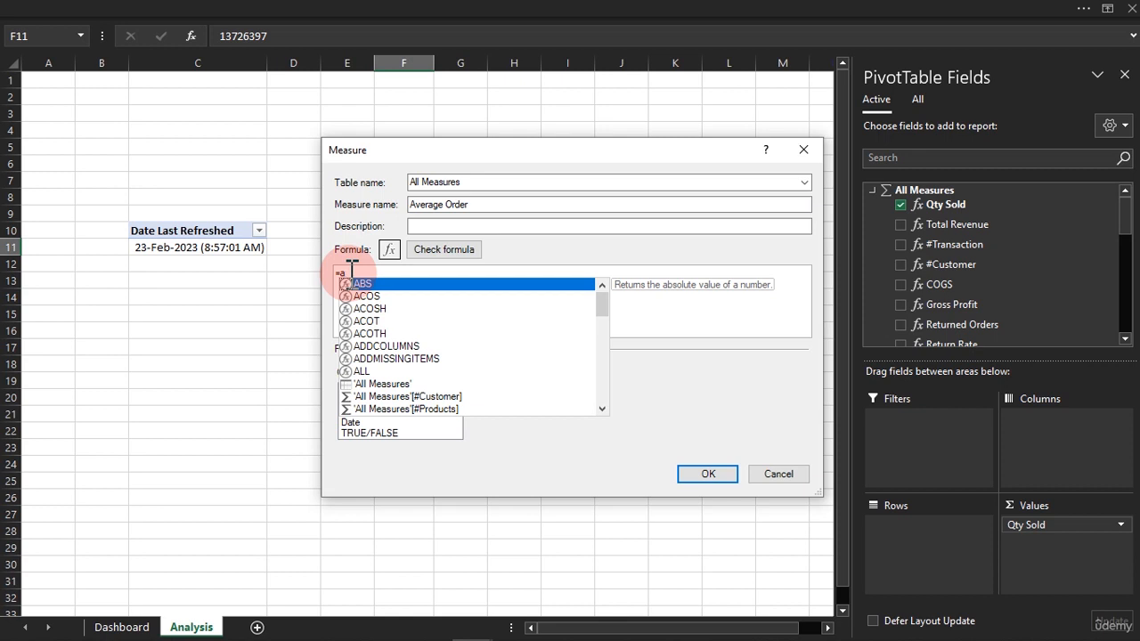
pyautogui.write('lverage')
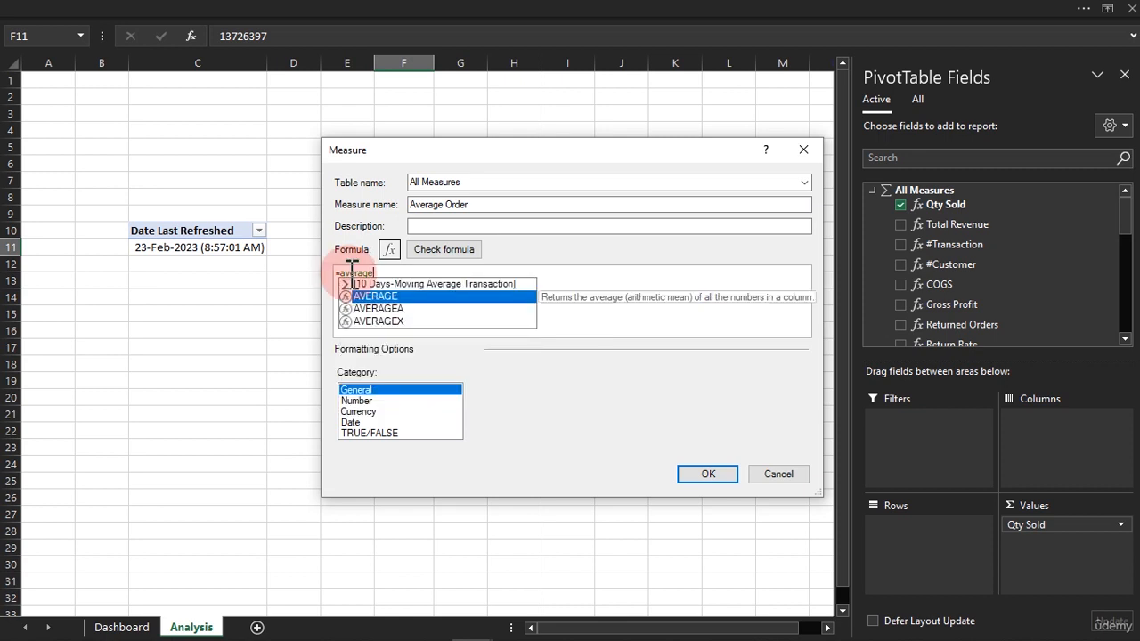
pyautogui.press('Tab')
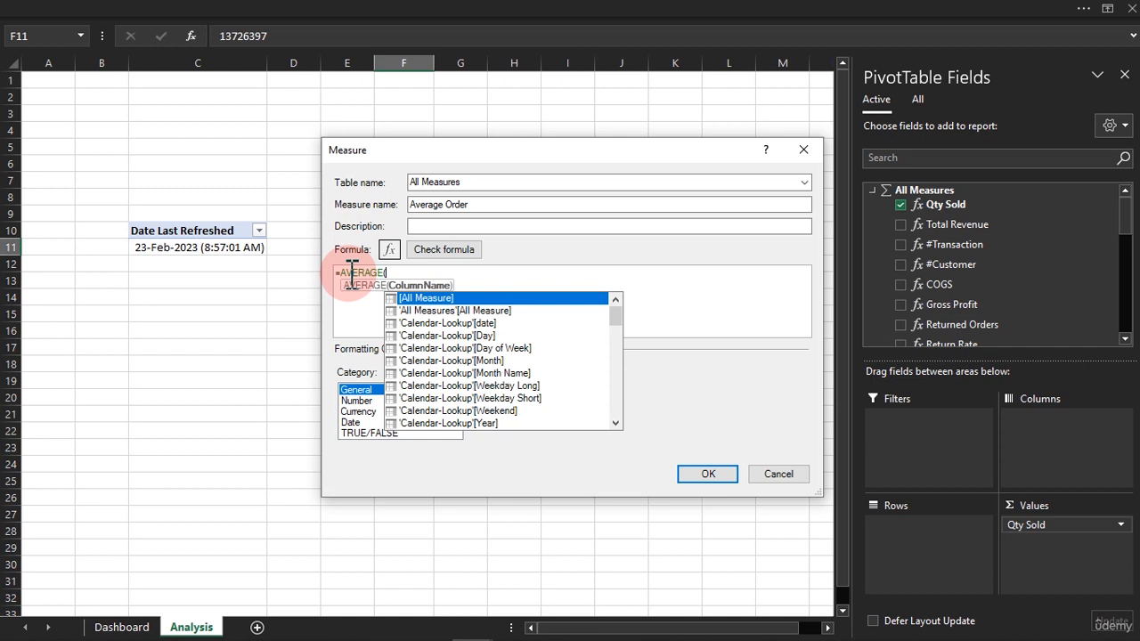
pyautogui.write('o')
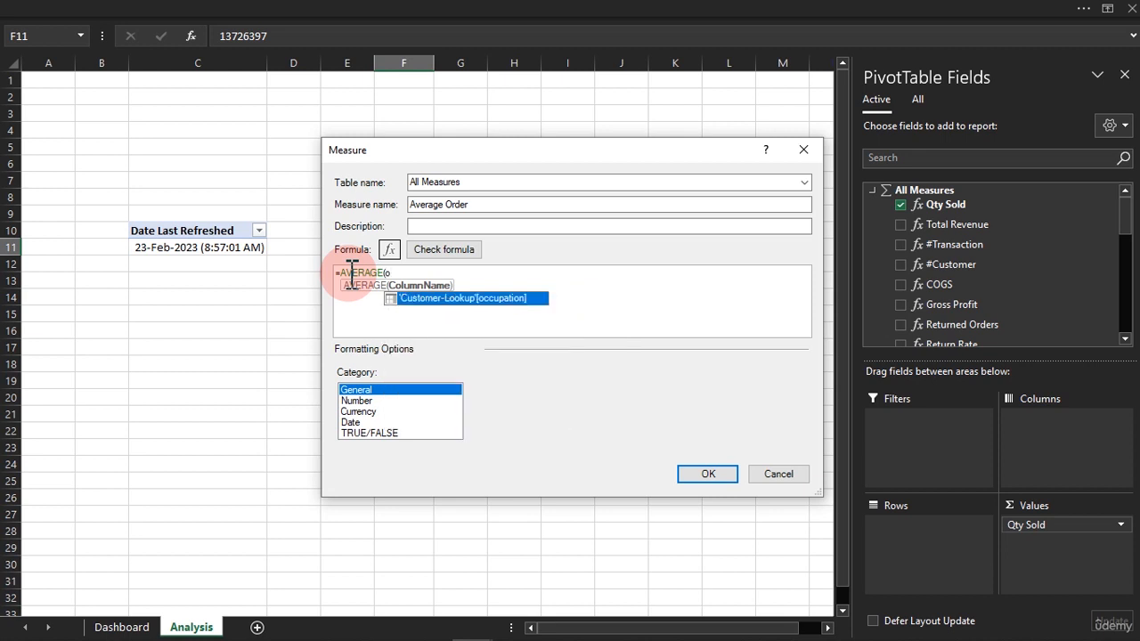
pyautogui.press('BackSpace')
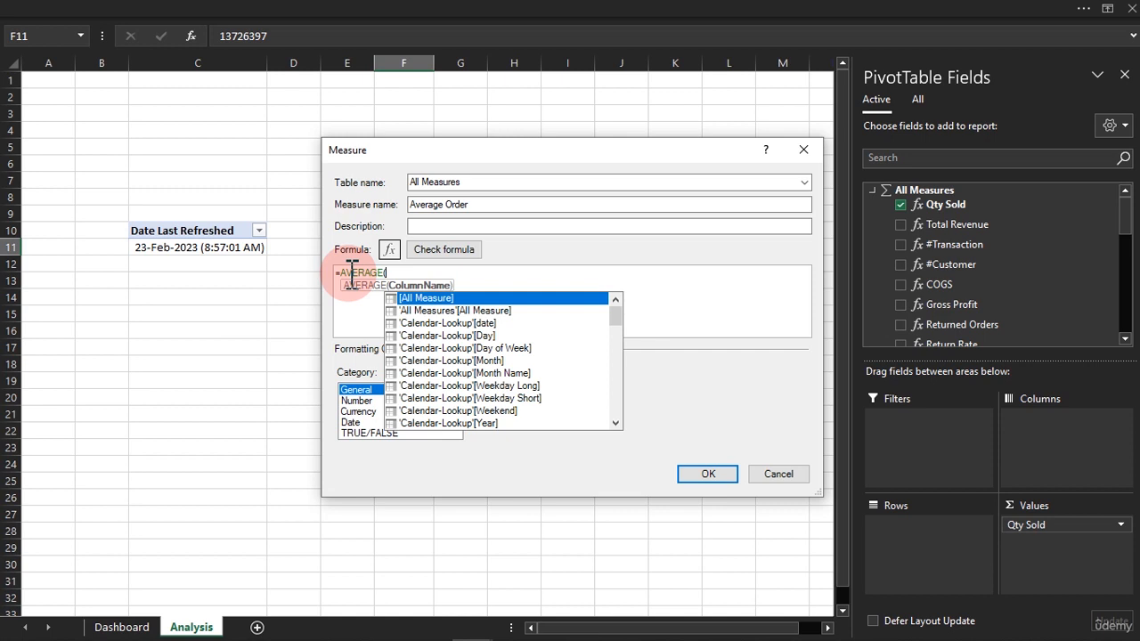
pyautogui.write('fac')
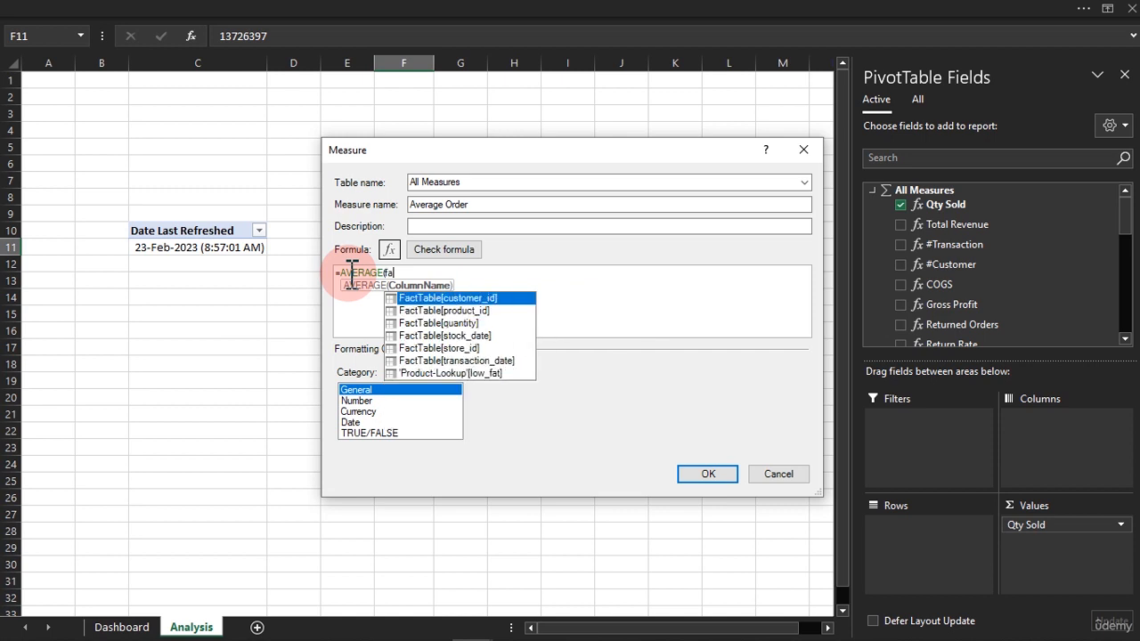
pyautogui.press('Down')
pyautogui.press('Down')
pyautogui.press('Down')
pyautogui.press('Down')
pyautogui.press('Down')
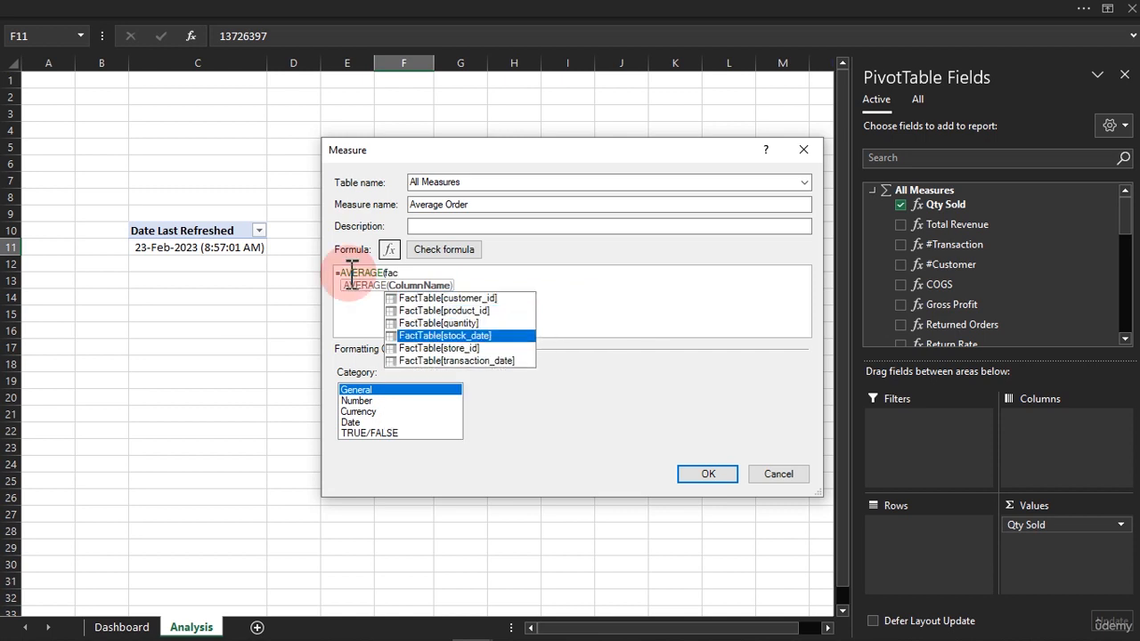
pyautogui.press('Up')
pyautogui.press('Up')
pyautogui.press('Up')
pyautogui.press('Tab')
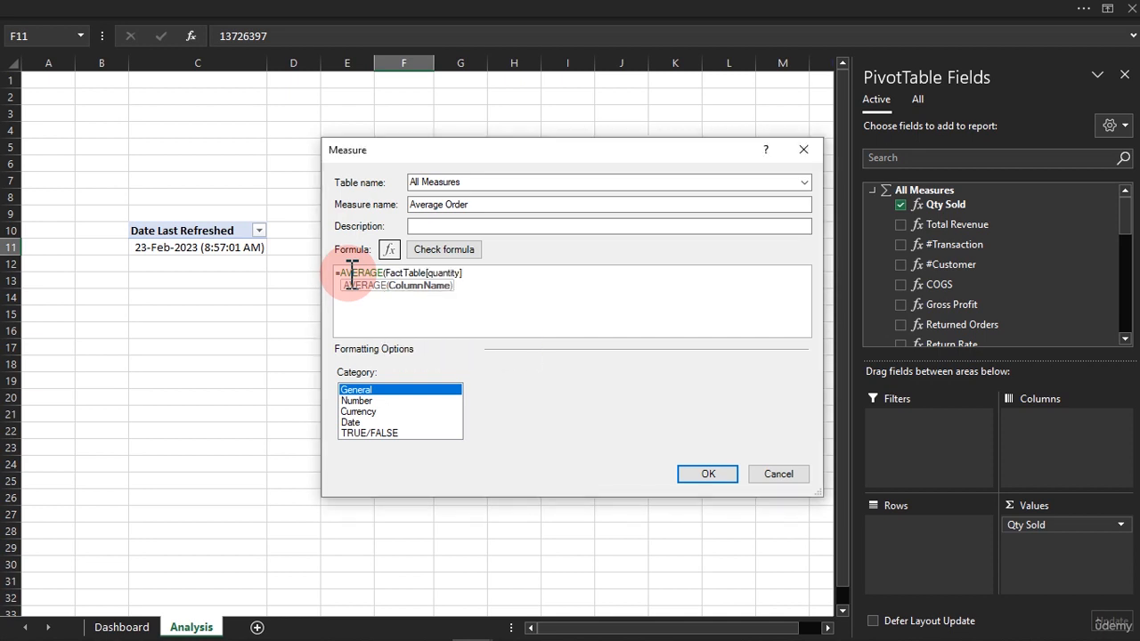
pyautogui.write(')')
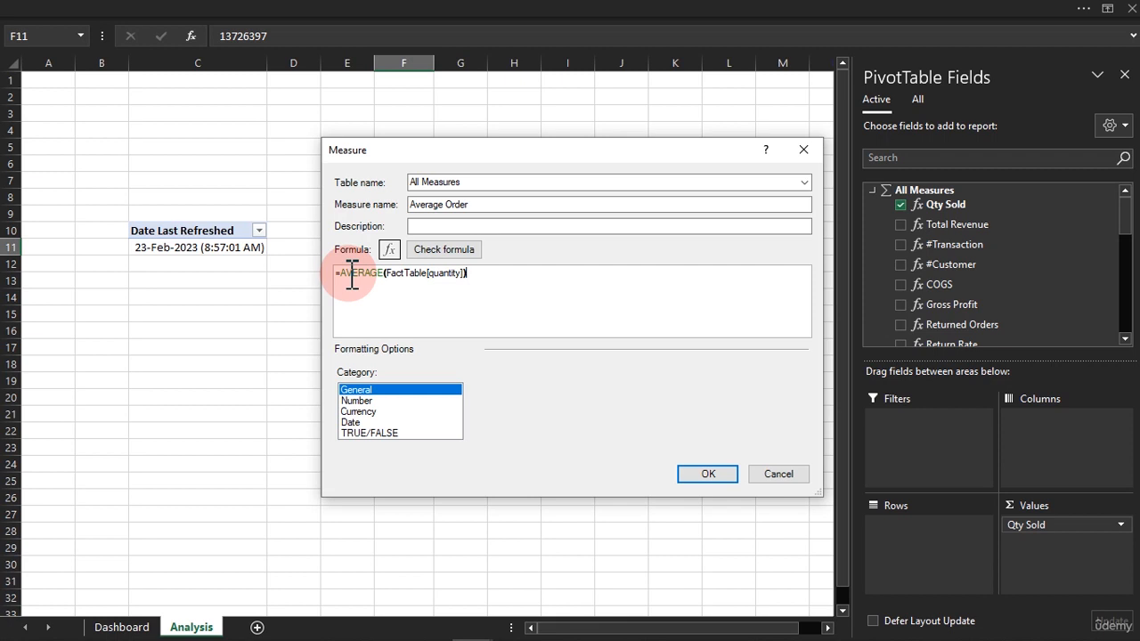
pyautogui.click(426, 253)
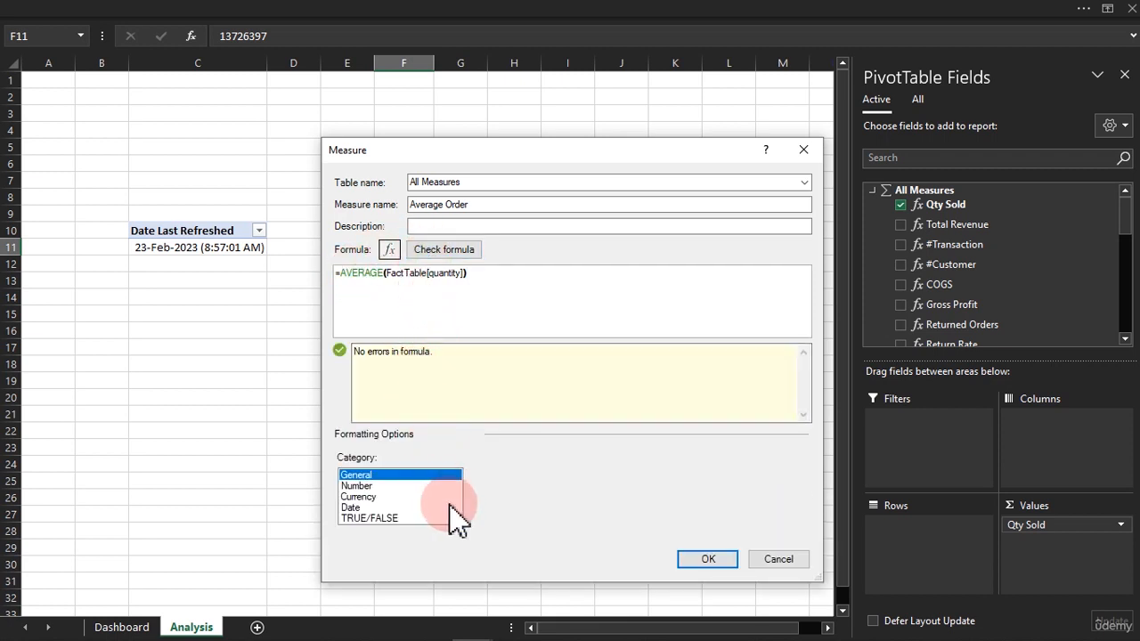
# Format the Average Order measure as a whole number with the 1000 separator and create it.
pyautogui.click(372, 486)
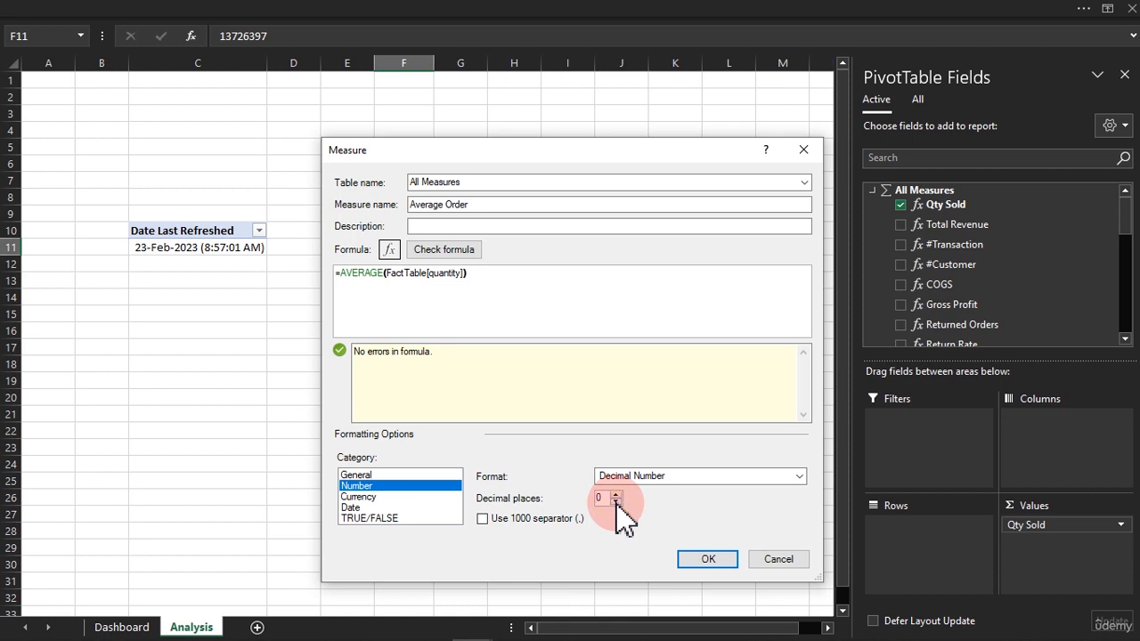
pyautogui.click(637, 477)
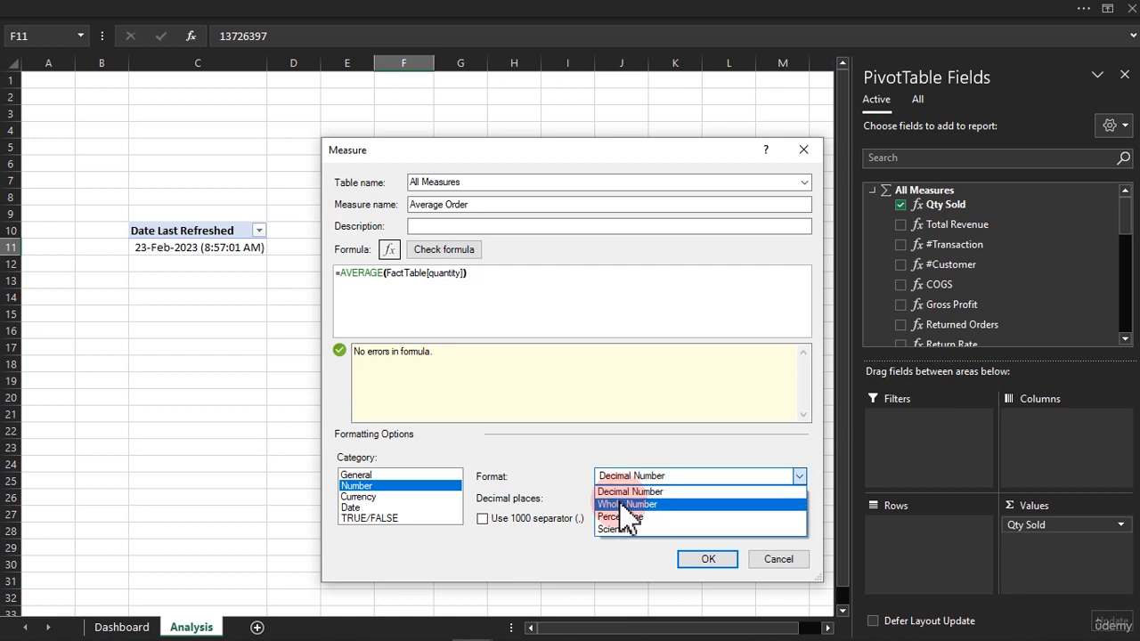
pyautogui.click(626, 505)
pyautogui.click(517, 518)
pyautogui.click(697, 563)
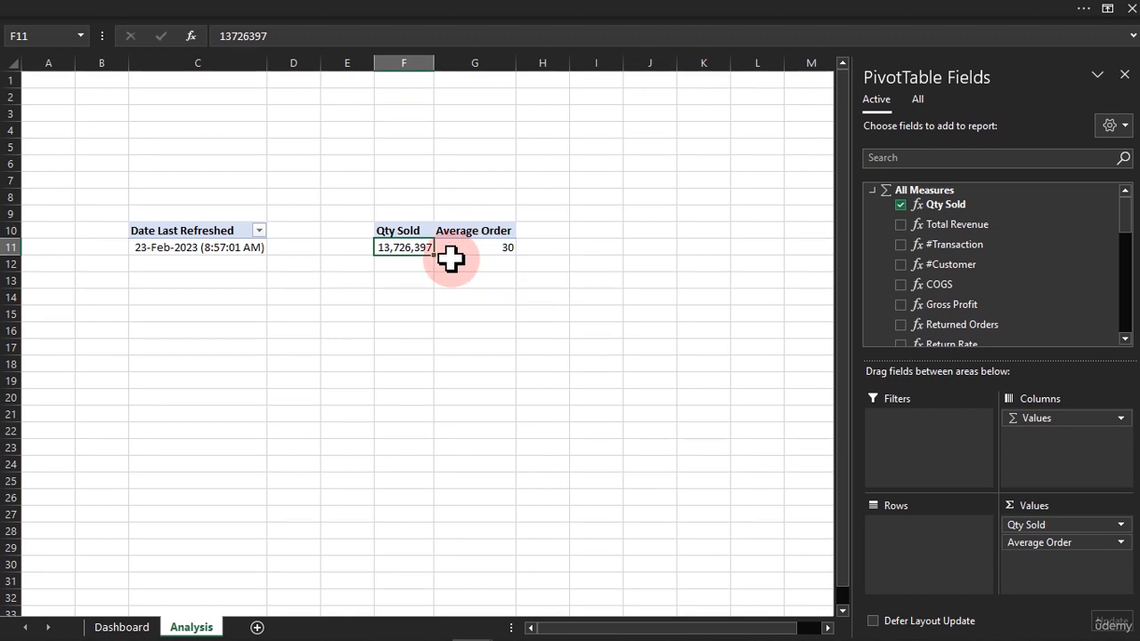
# Add the Returned Orders measure to the PivotTable's values beneath Average Order.
pyautogui.moveTo(449, 239)
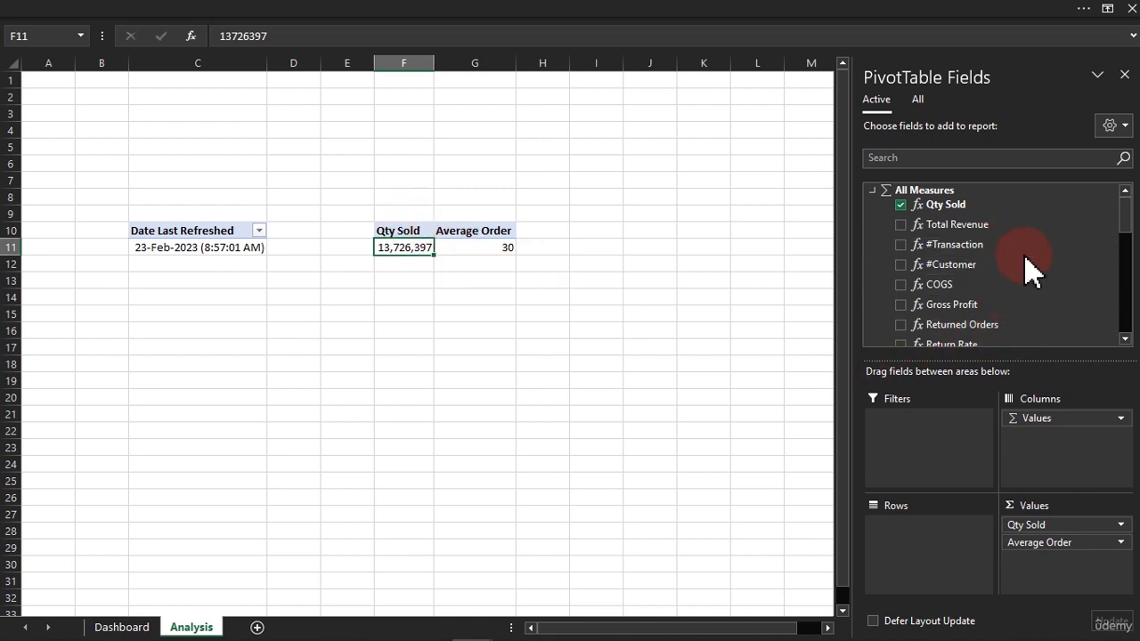
pyautogui.moveTo(1129, 218); pyautogui.dragTo(1131, 221)
pyautogui.scroll(-1, 1129, 224)
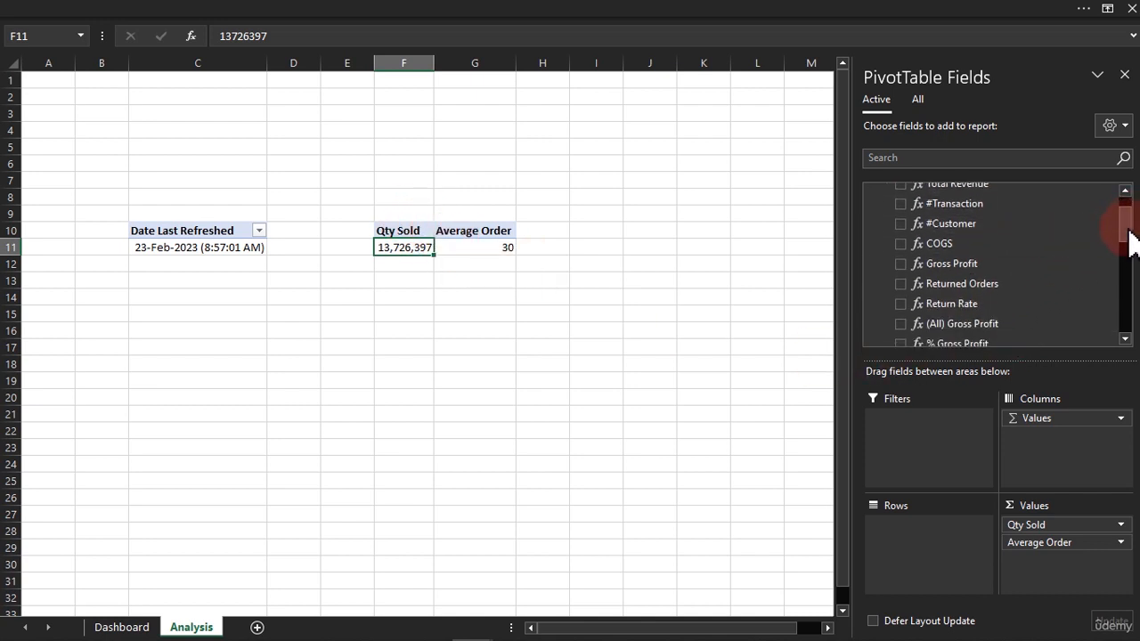
pyautogui.moveTo(1016, 284); pyautogui.dragTo(1069, 564)
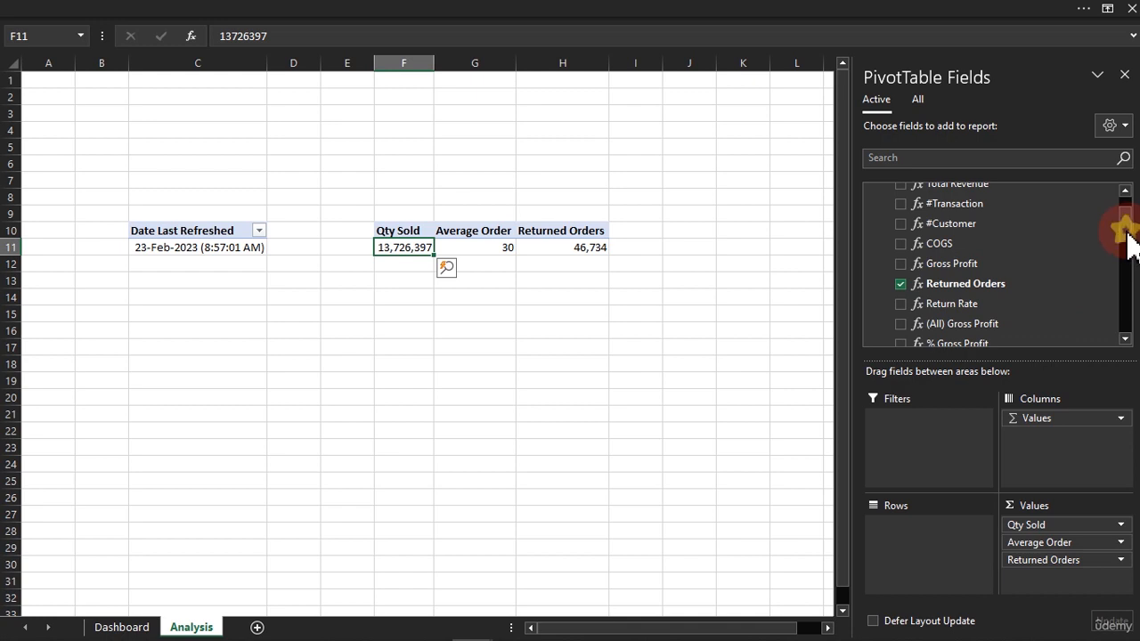
# Add the Total Revenue and Gross Profit measures to the PivotTable's values beneath Returned Orders.
pyautogui.scroll(1, 1128, 232)
pyautogui.moveTo(1043, 224); pyautogui.dragTo(1085, 605)
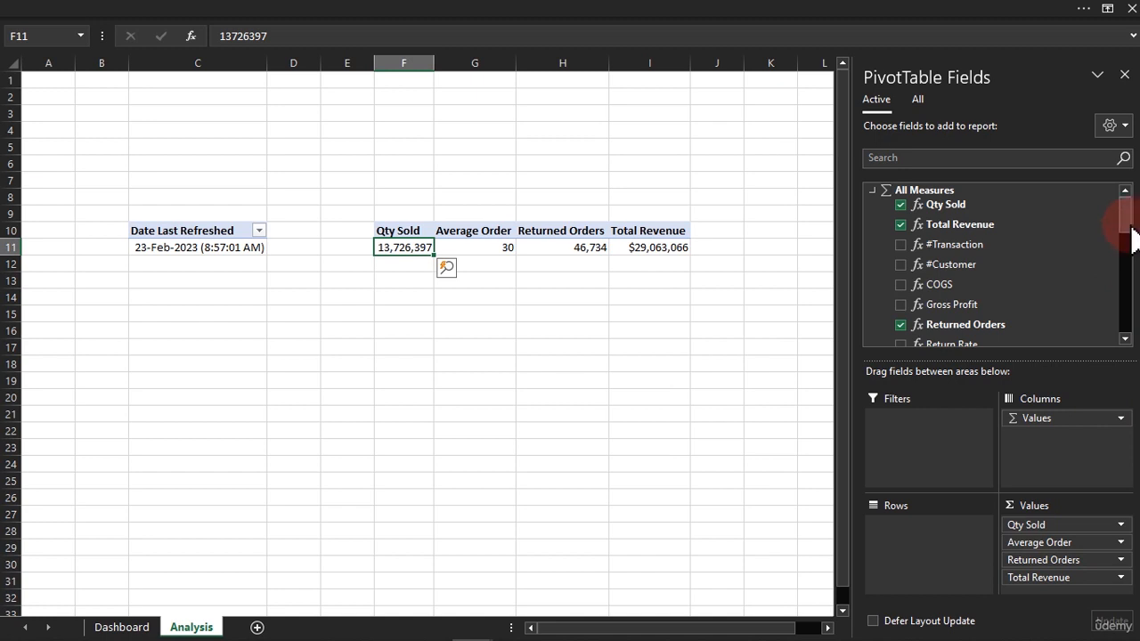
pyautogui.moveTo(1128, 232)
pyautogui.mouseDown()
pyautogui.moveTo(1118, 282)
pyautogui.moveTo(1117, 246)
pyautogui.mouseUp()
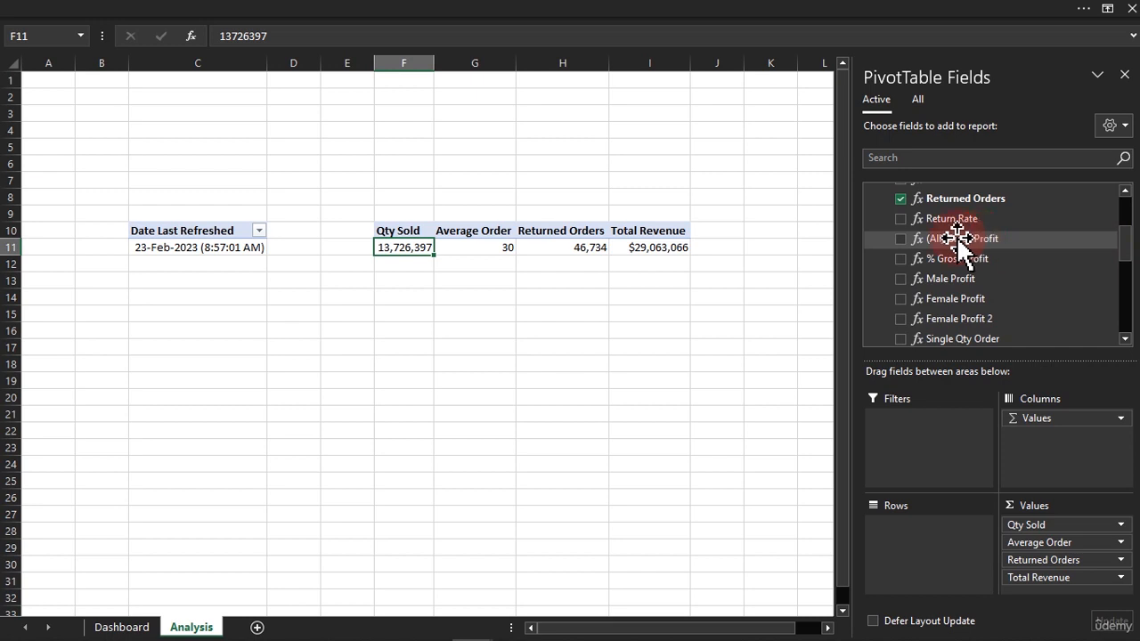
pyautogui.scroll(1, 961, 241)
pyautogui.moveTo(953, 244); pyautogui.dragTo(1056, 580)
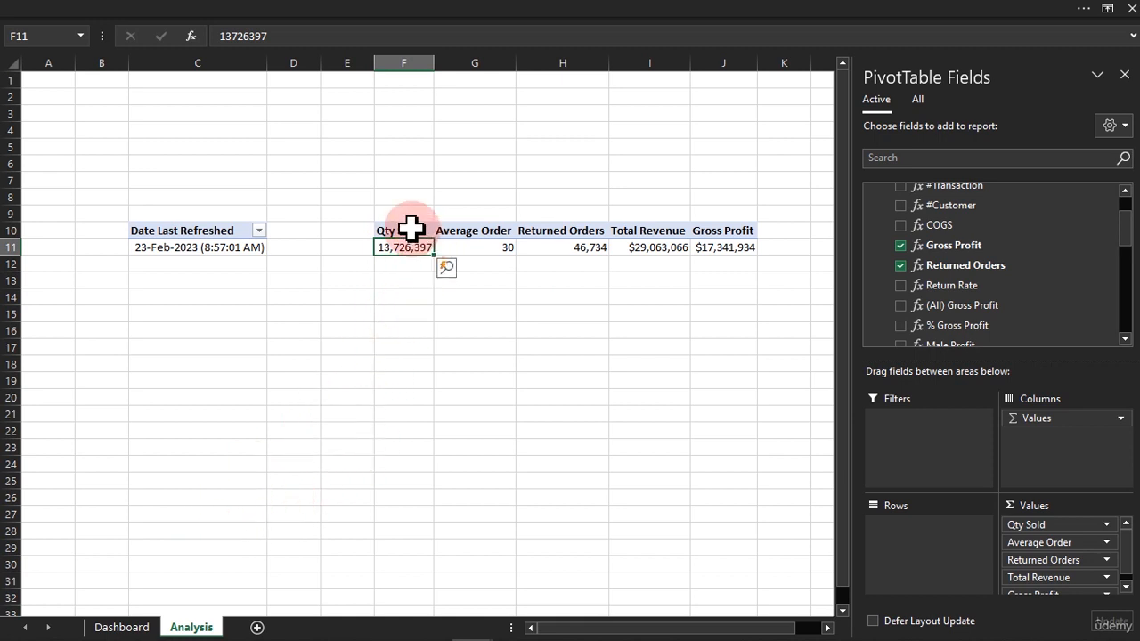
# Link the value text box on the dashboard's Qty Ordered card to the Qty Sold cell with =Analysis!F11.
pyautogui.click(130, 626)
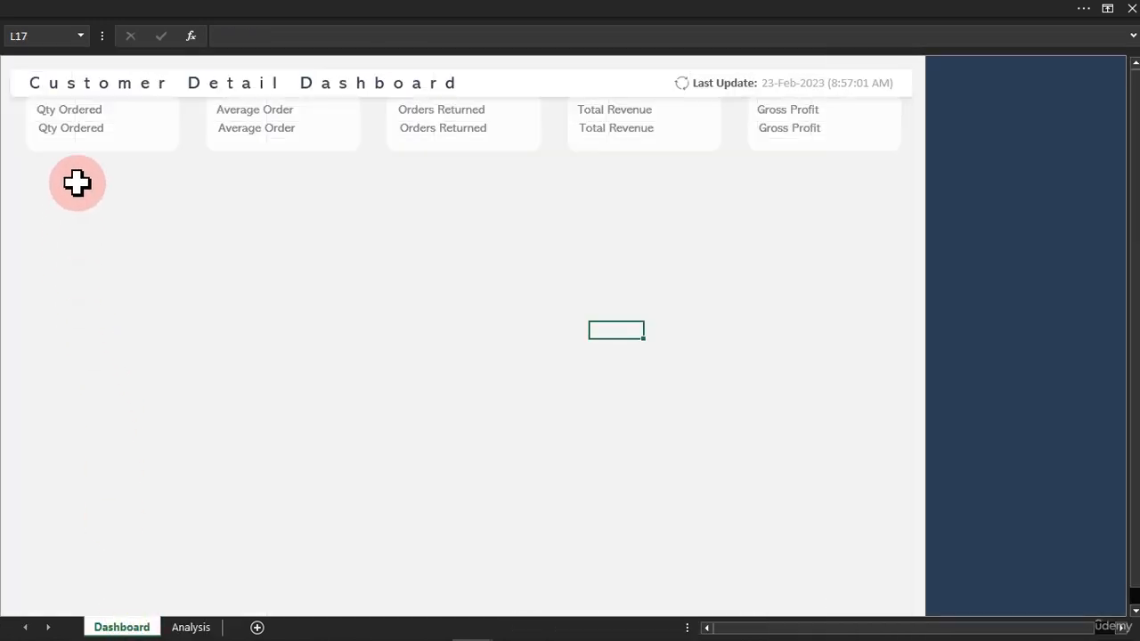
pyautogui.click(82, 132)
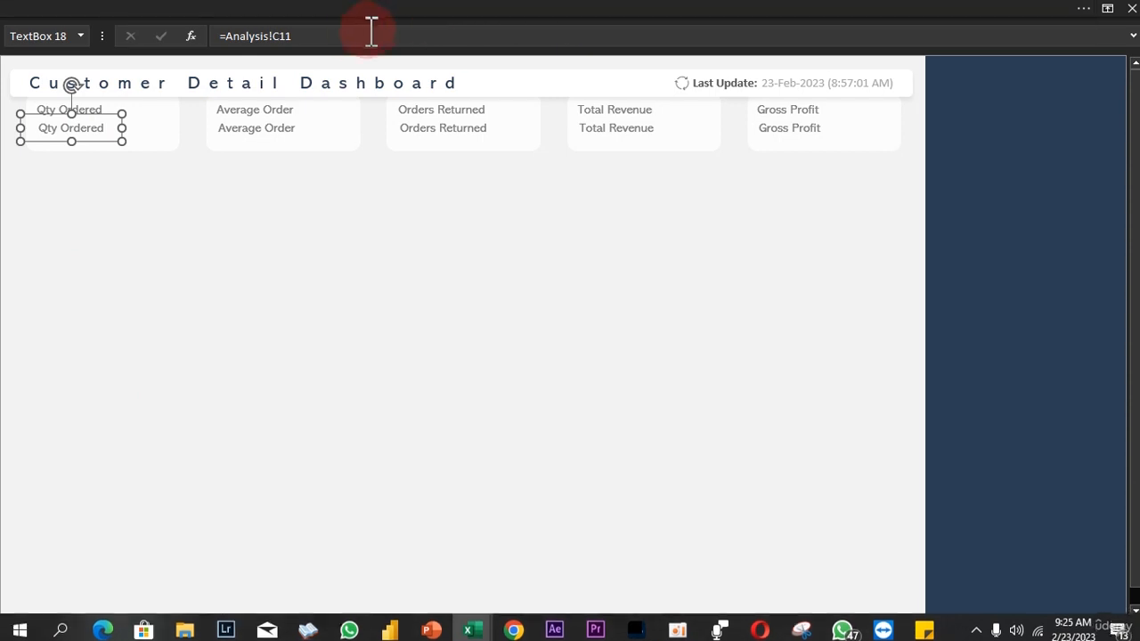
pyautogui.click(281, 36)
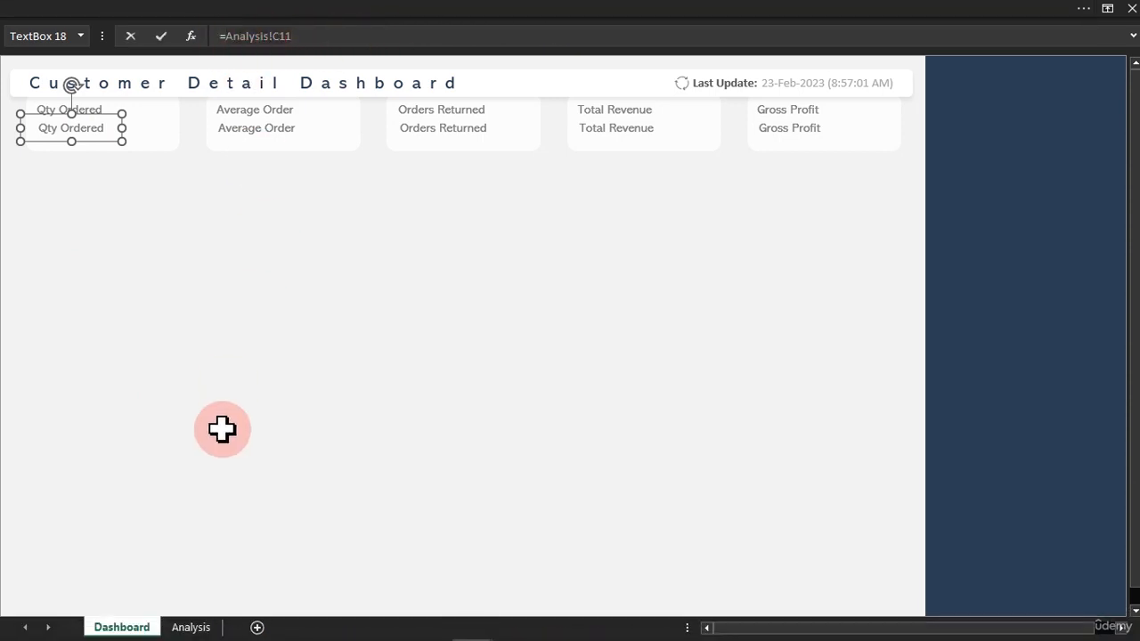
pyautogui.click(190, 624)
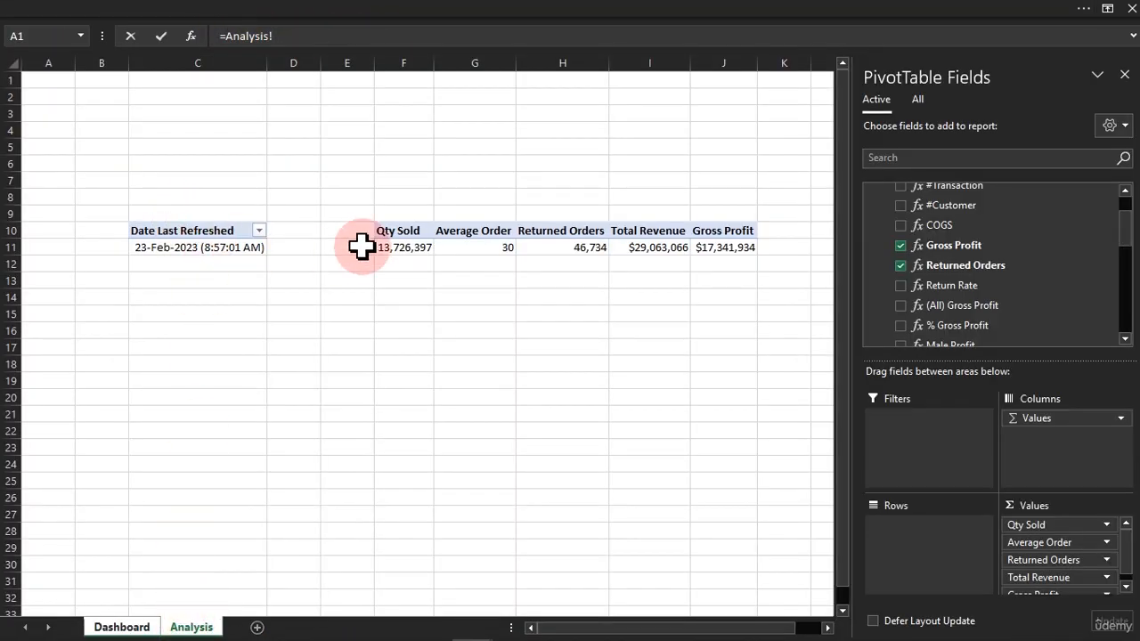
pyautogui.press('Return')
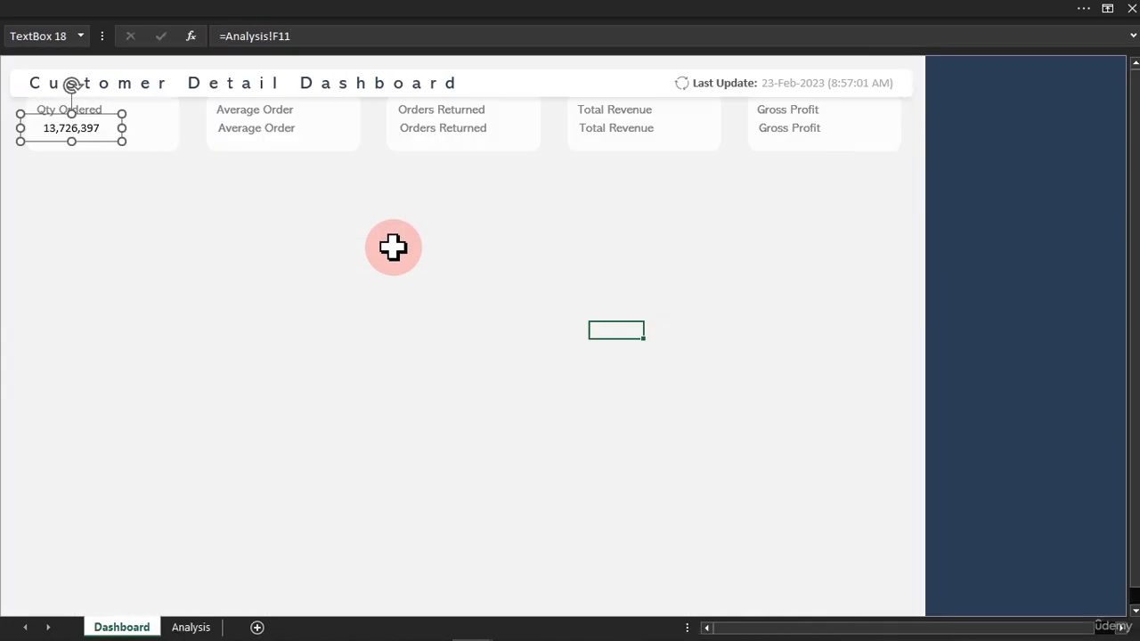
# Link the Average Order card's value text box to the matching PivotTable cell with =Analysis!G11.
pyautogui.click(280, 127)
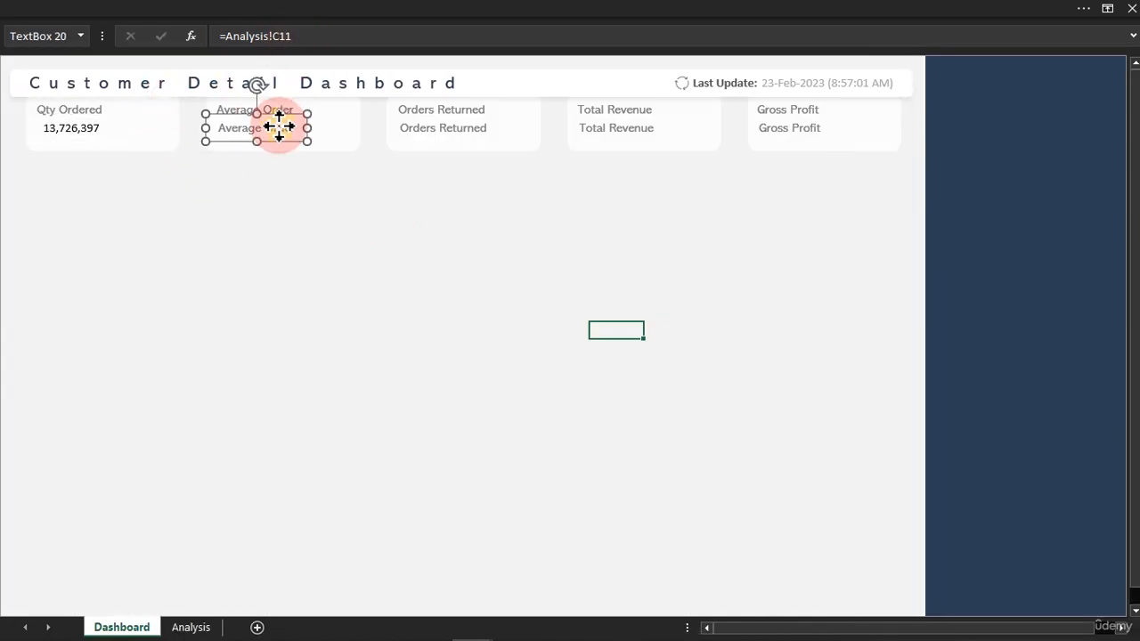
pyautogui.moveTo(299, 36); pyautogui.dragTo(227, 36)
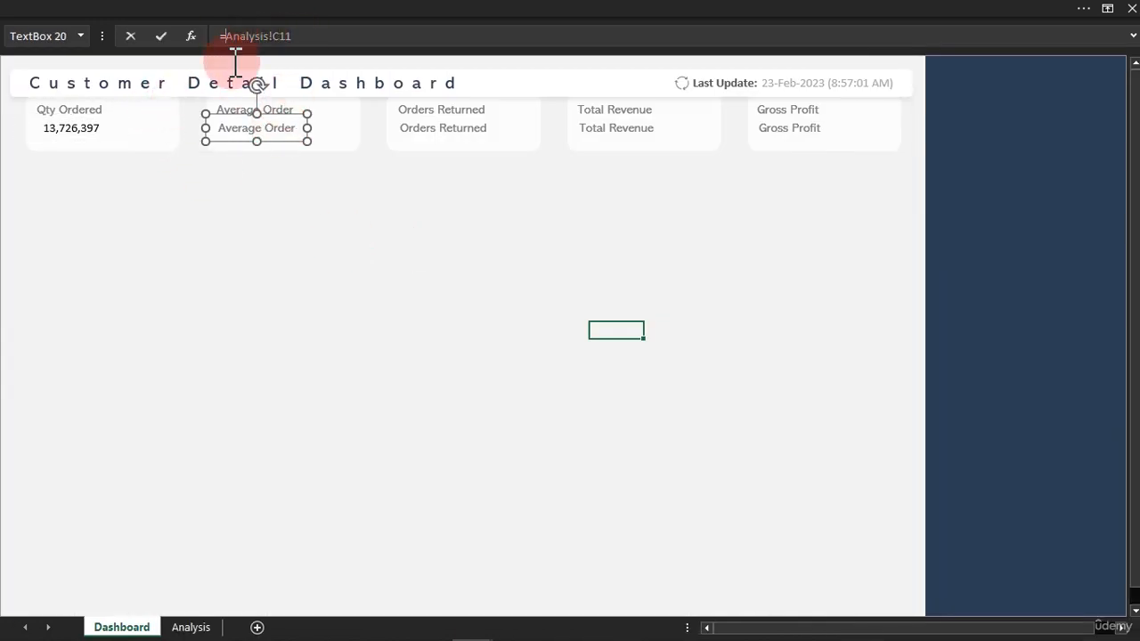
pyautogui.click(196, 626)
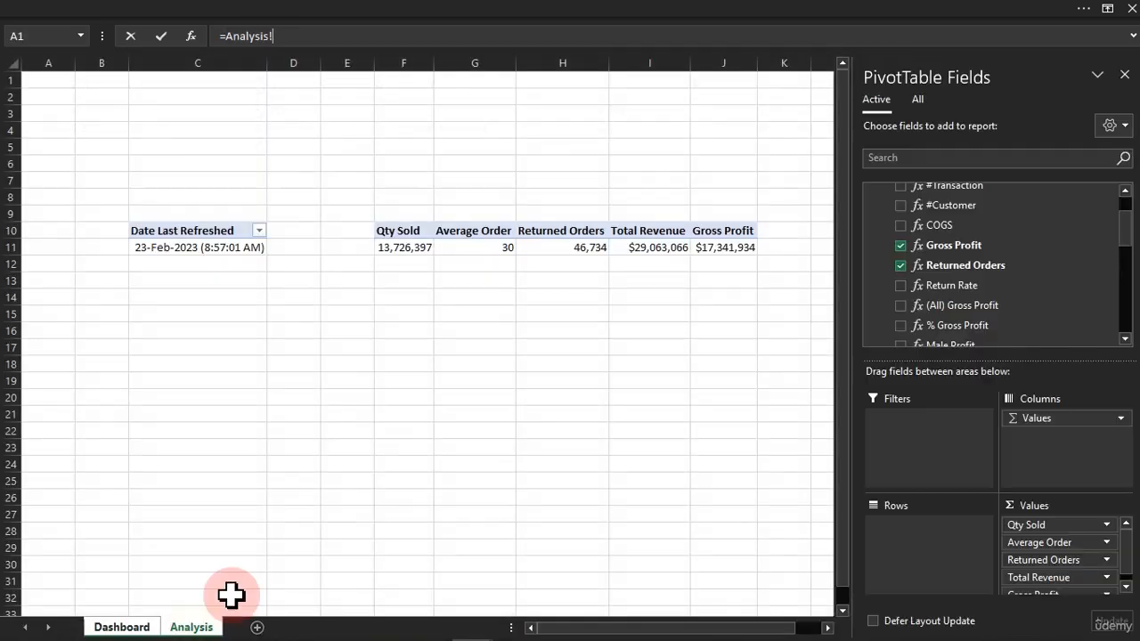
pyautogui.press('Return')
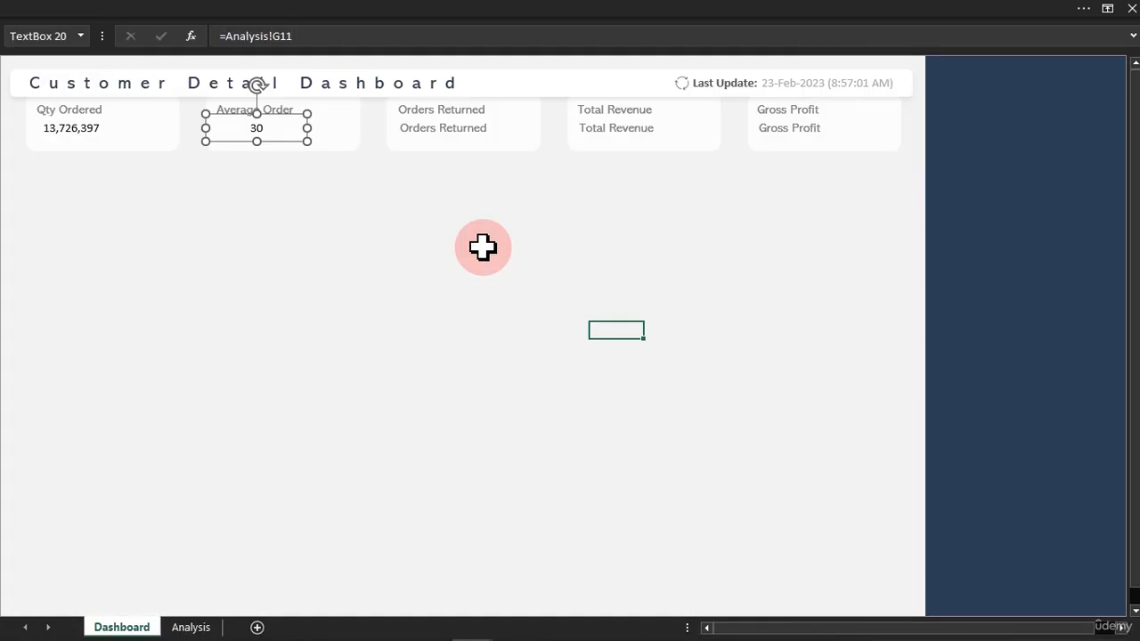
# Link the Orders Returned card's value text box to the Returned Orders cell with =Analysis!H11.
pyautogui.click(432, 130)
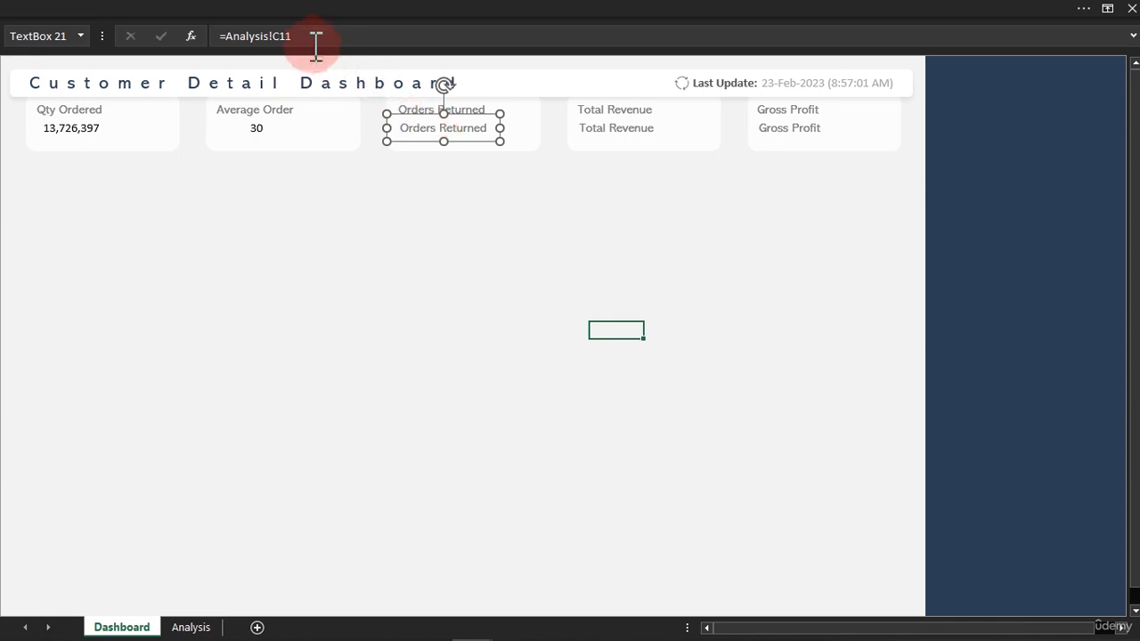
pyautogui.moveTo(299, 36); pyautogui.dragTo(227, 36)
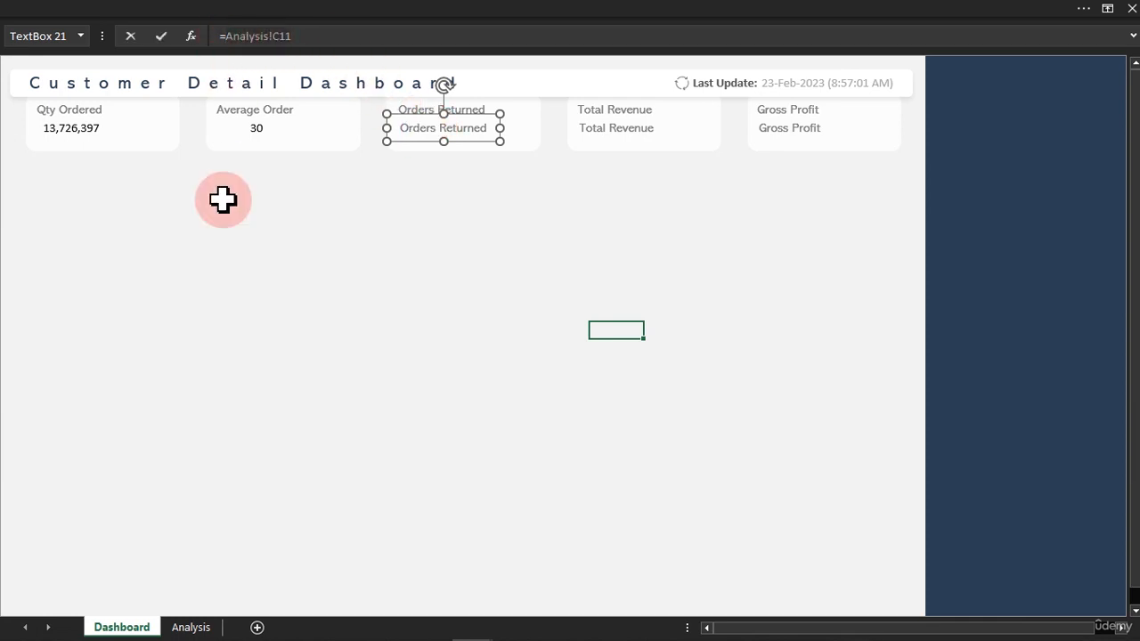
pyautogui.click(198, 627)
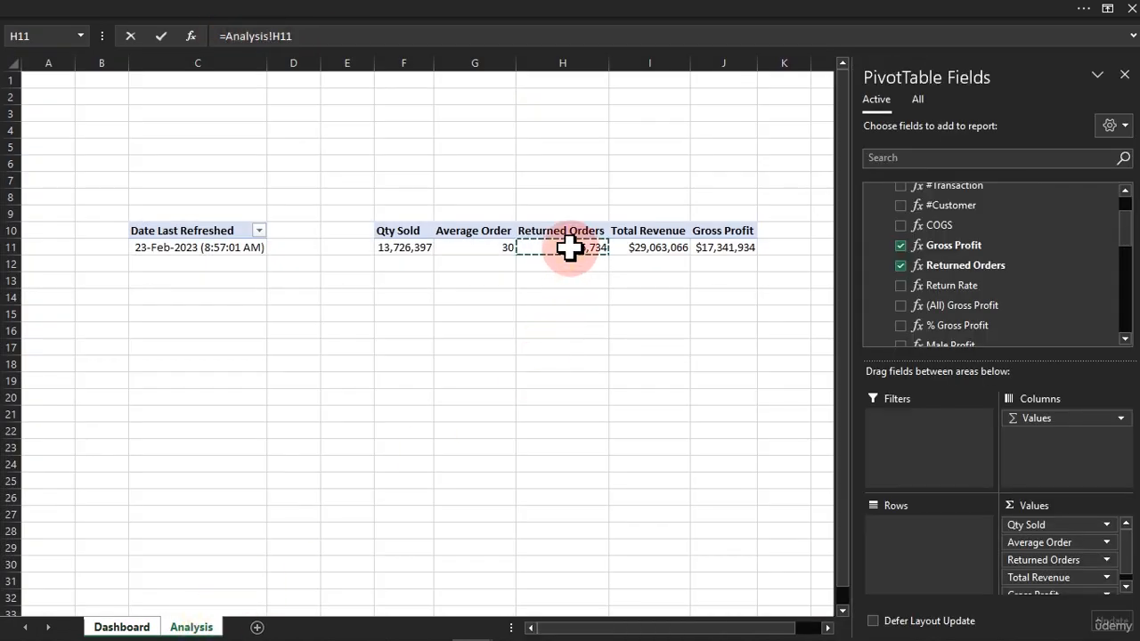
pyautogui.press('Return')
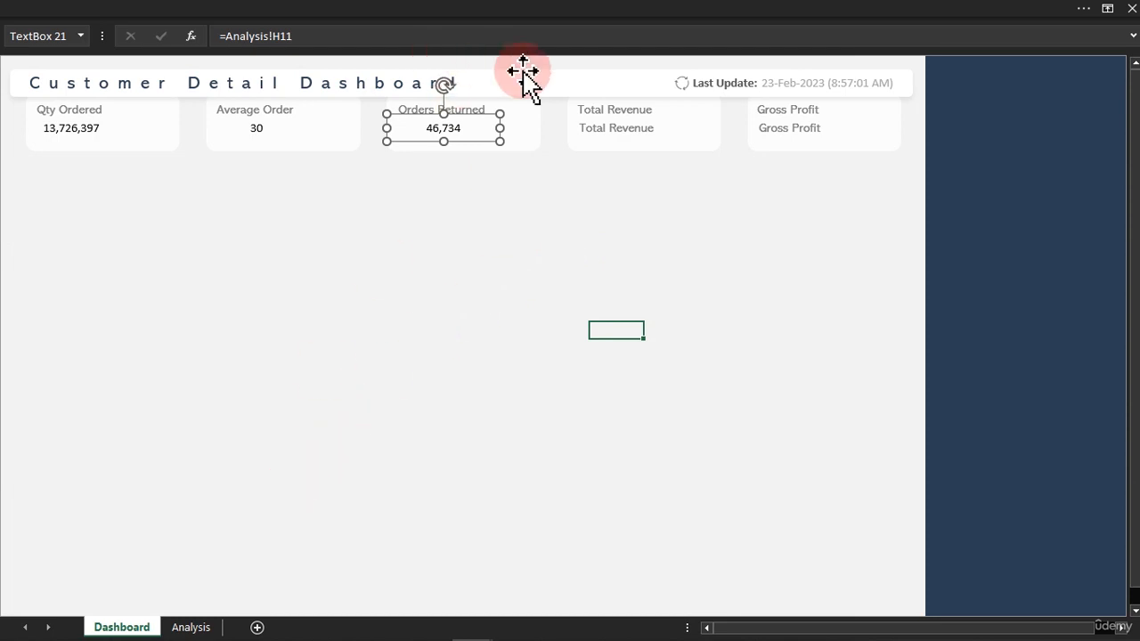
# Link the Total Revenue card's value text box to its PivotTable cell with =Analysis!I11.
pyautogui.click(590, 127)
pyautogui.click(318, 35)
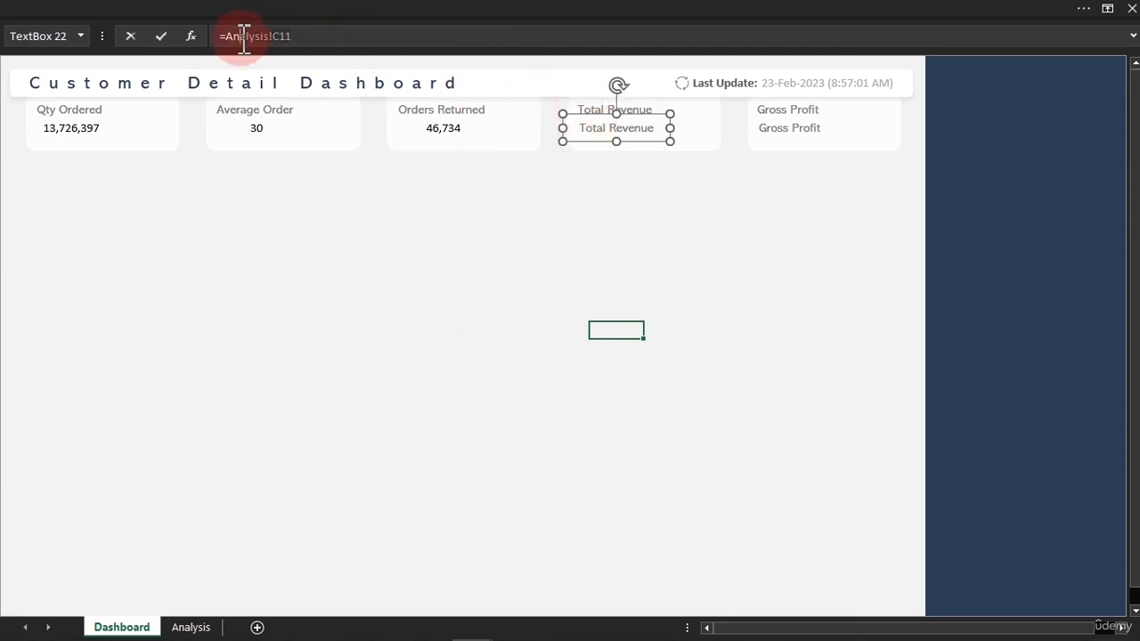
pyautogui.click(193, 626)
pyautogui.press('Return')
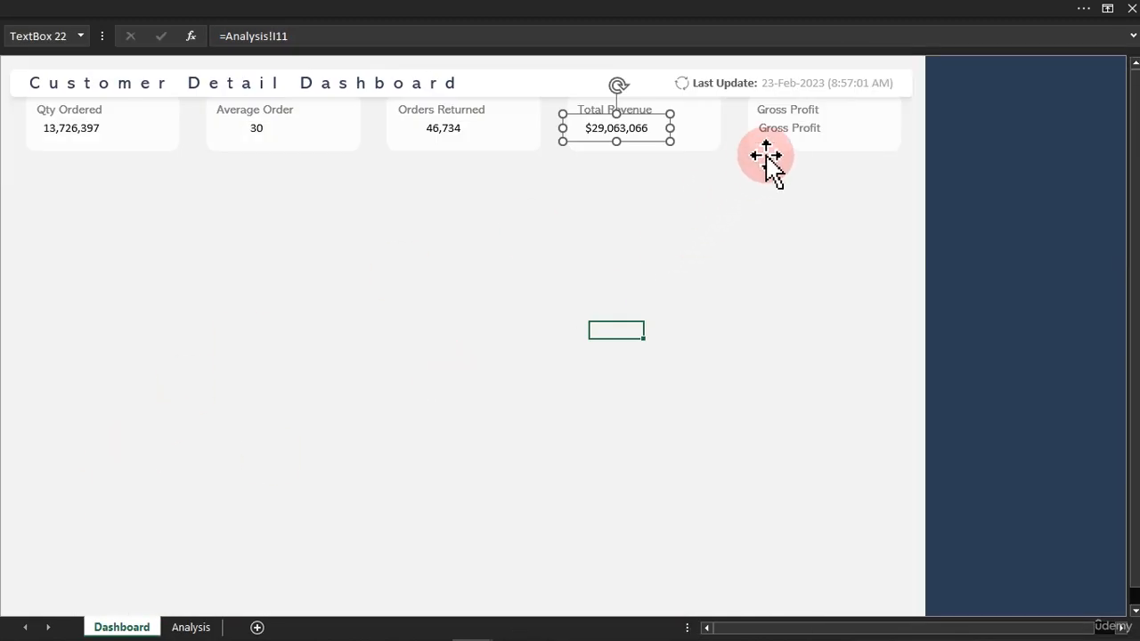
# Link the Gross Profit card's value text box to its PivotTable cell with =Analysis!J11 and deselect it.
pyautogui.click(780, 124)
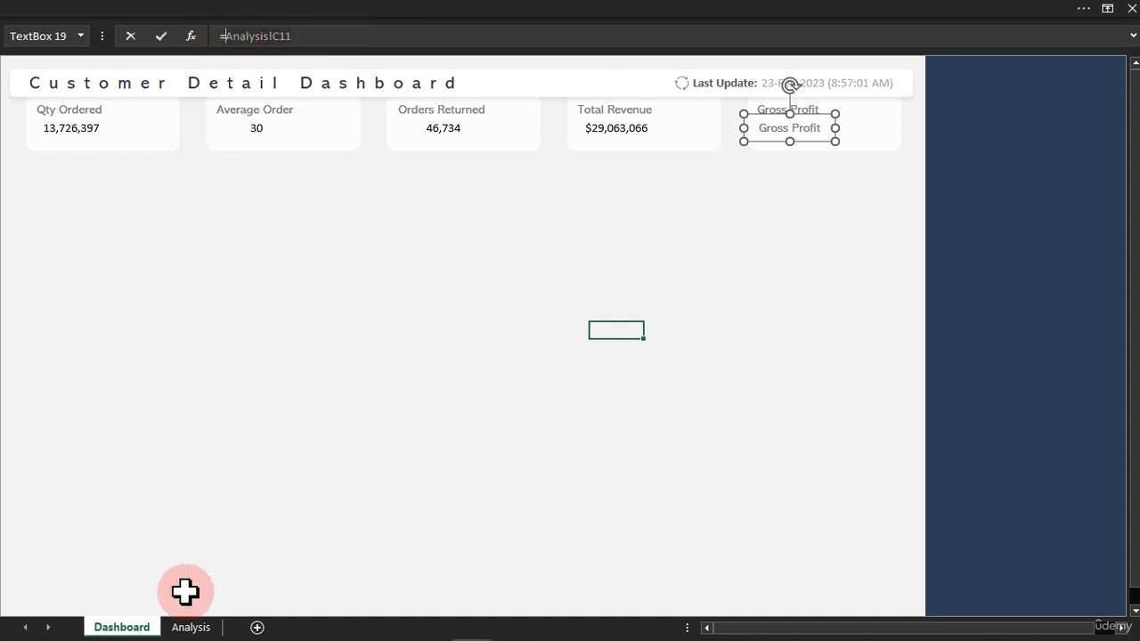
pyautogui.click(188, 628)
pyautogui.click(714, 248)
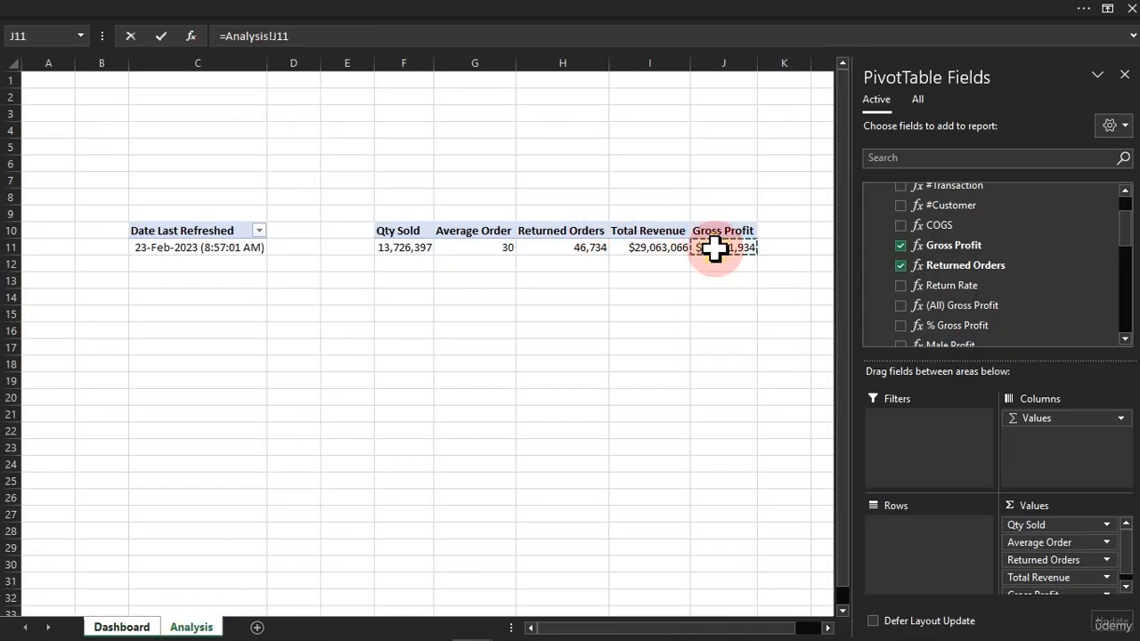
pyautogui.press('Return')
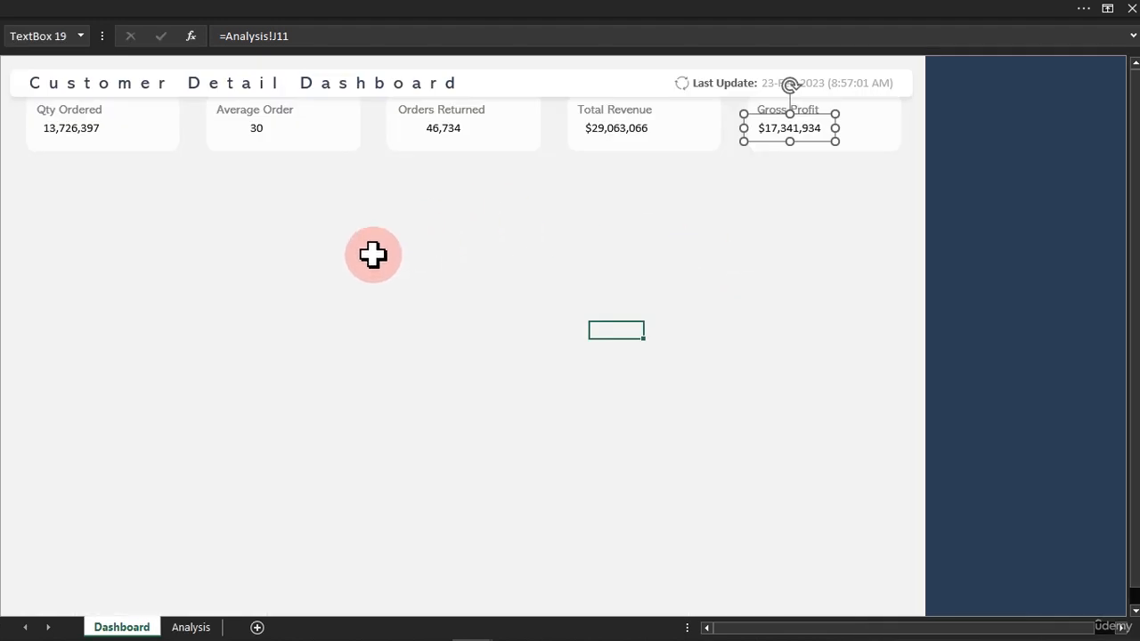
pyautogui.click(332, 263)
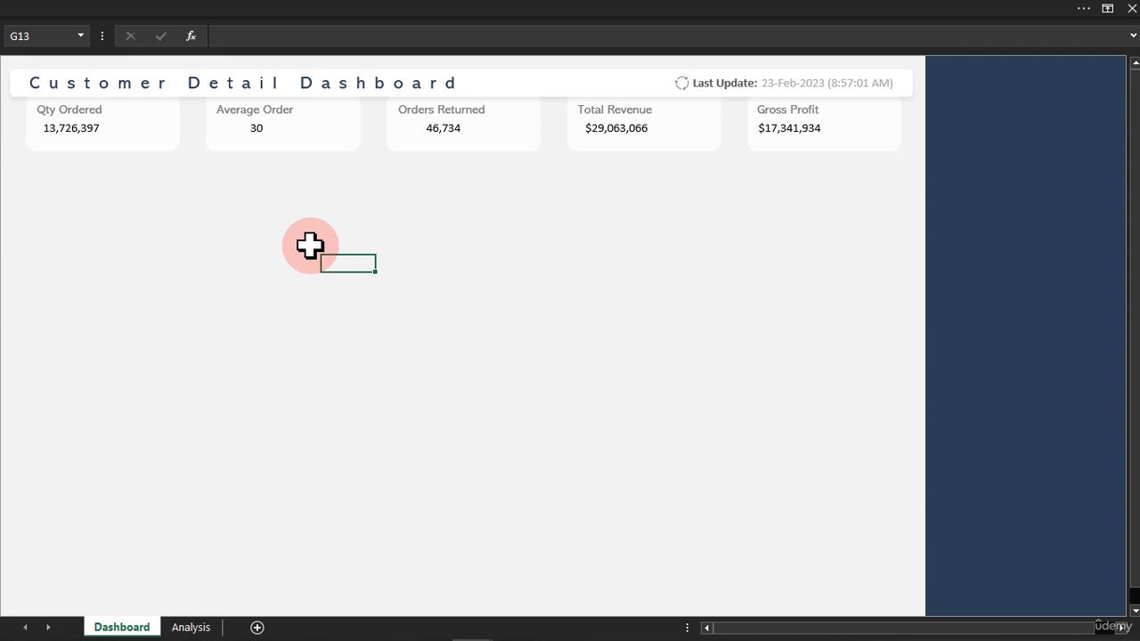
# Place a copy of the Qty Ordered value text box in the empty dashboard area and set its font size to 24.
pyautogui.click(73, 132)
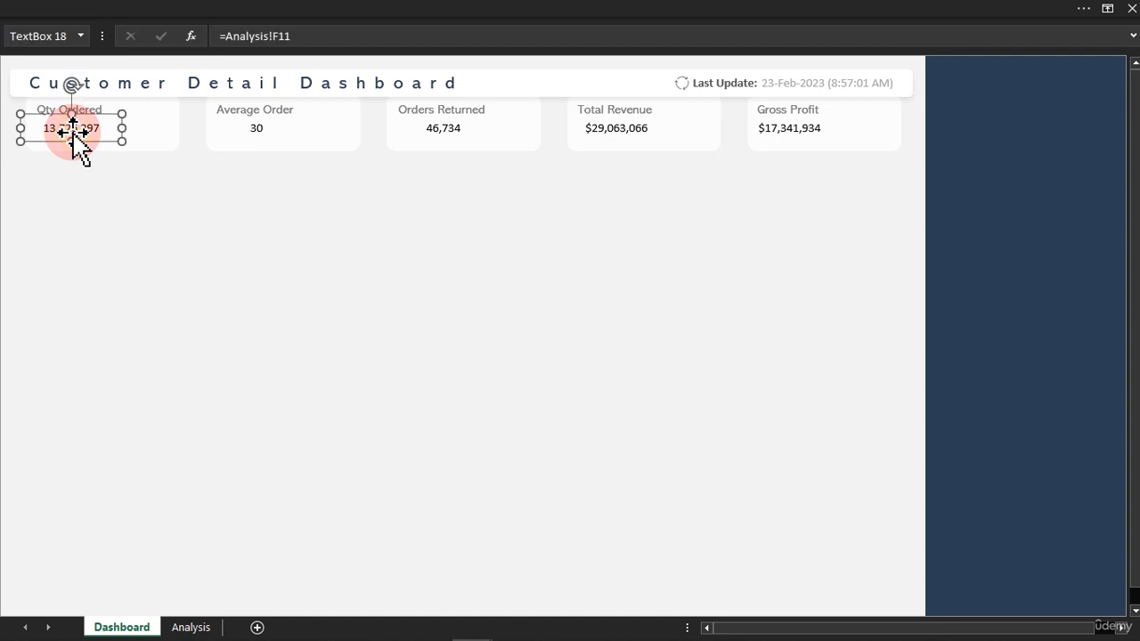
pyautogui.moveTo(73, 133); pyautogui.dragTo(470, 403)
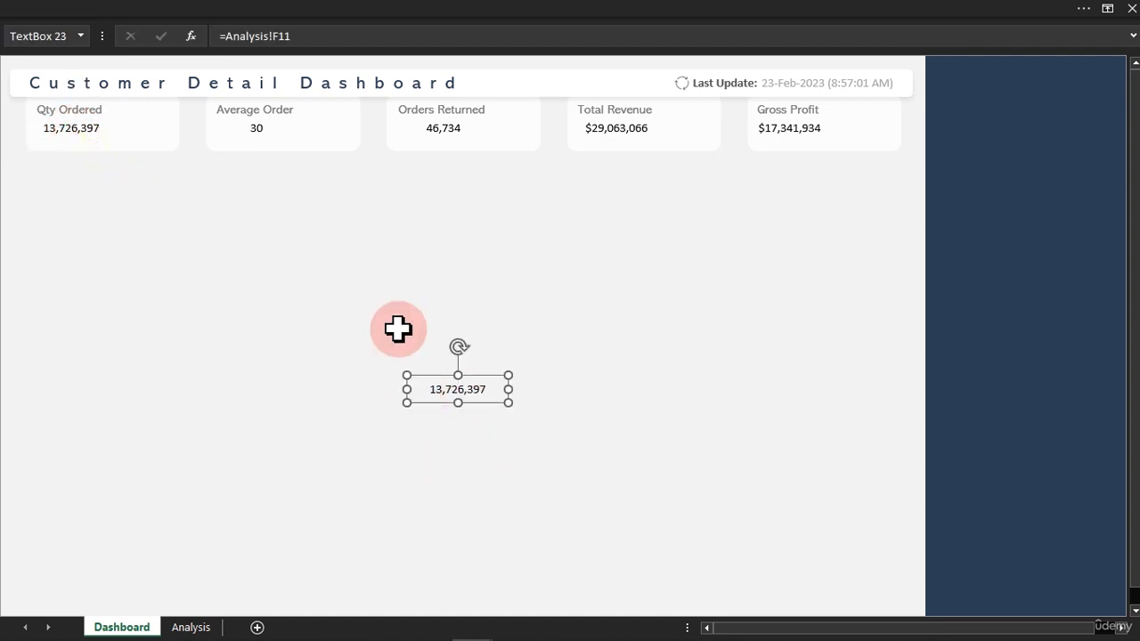
pyautogui.click(152, 13)
pyautogui.click(72, 43)
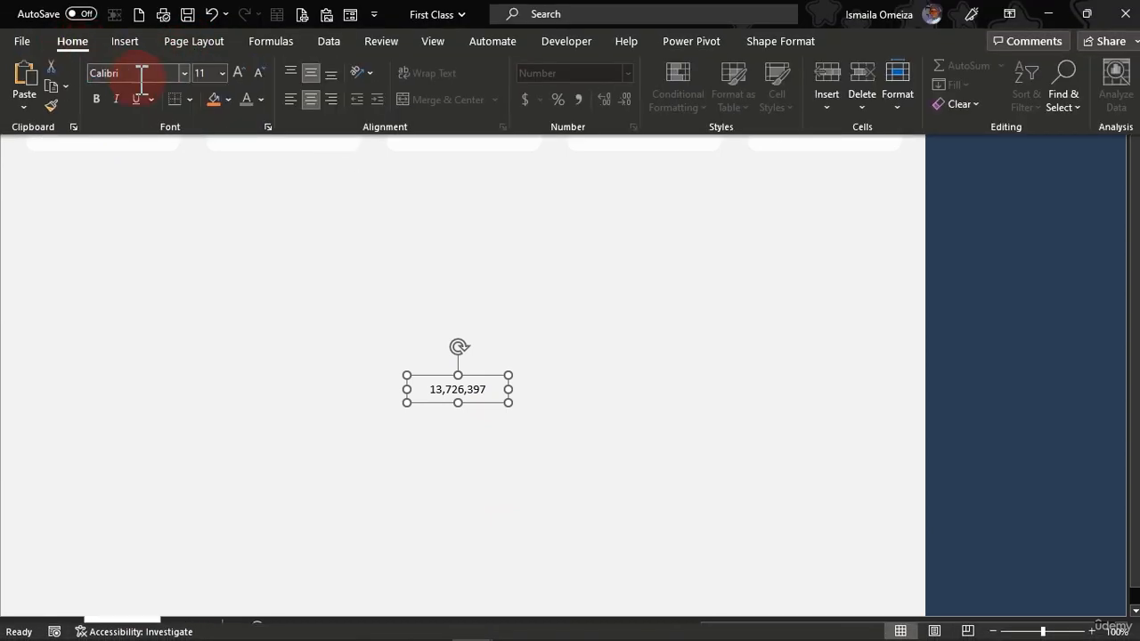
pyautogui.click(221, 75)
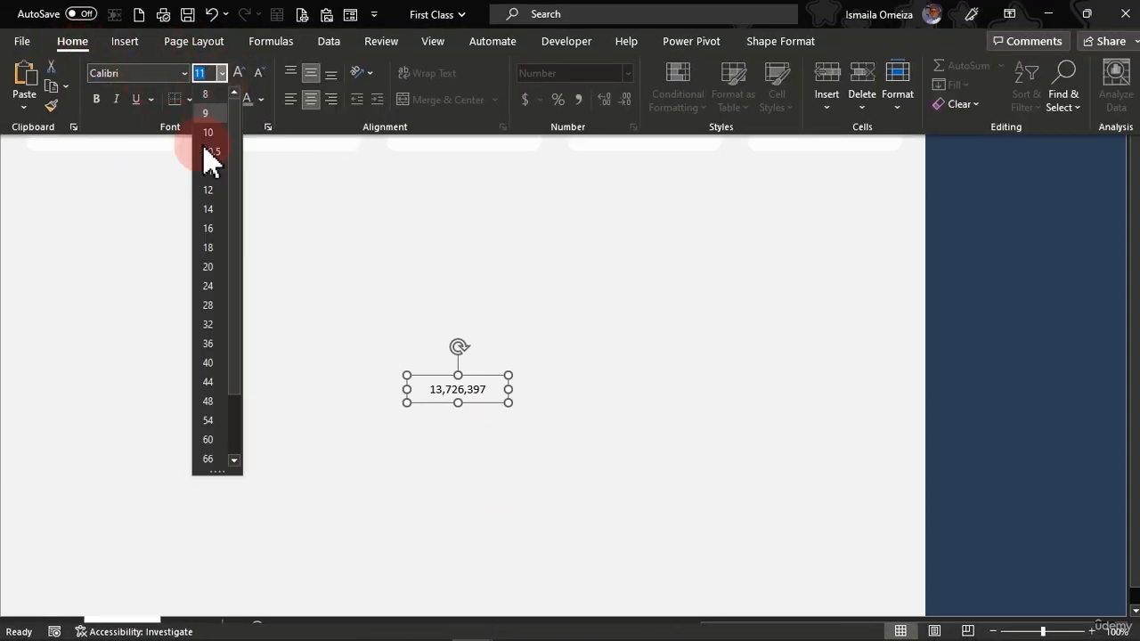
pyautogui.click(215, 287)
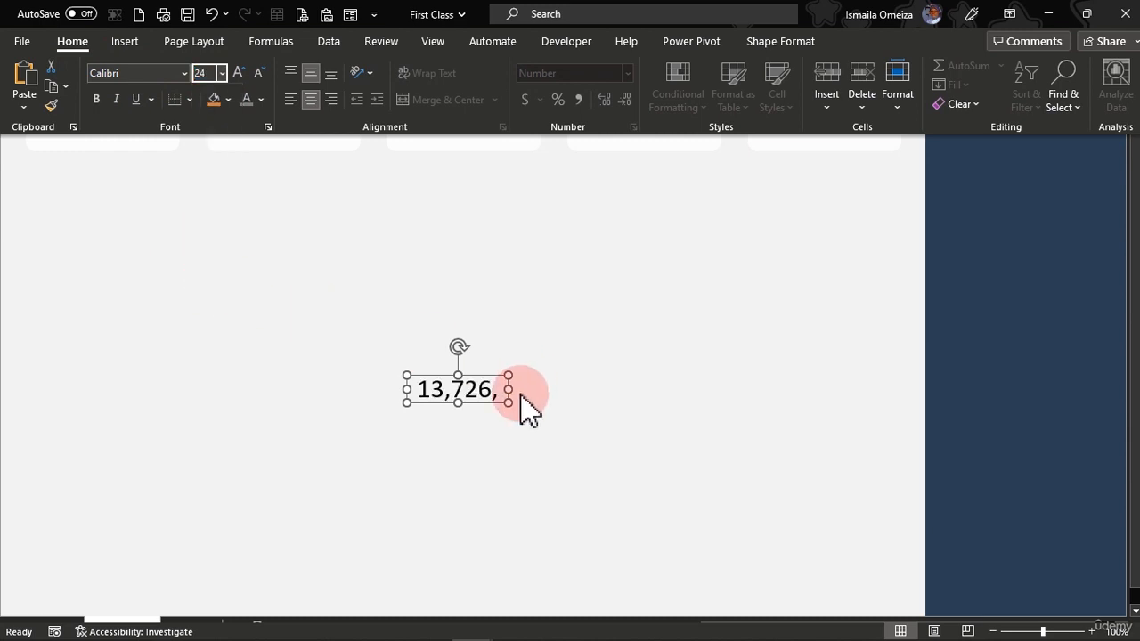
# Widen the copied value text box to fit the whole number and set its font to CordiaUPC.
pyautogui.moveTo(509, 390); pyautogui.dragTo(561, 395)
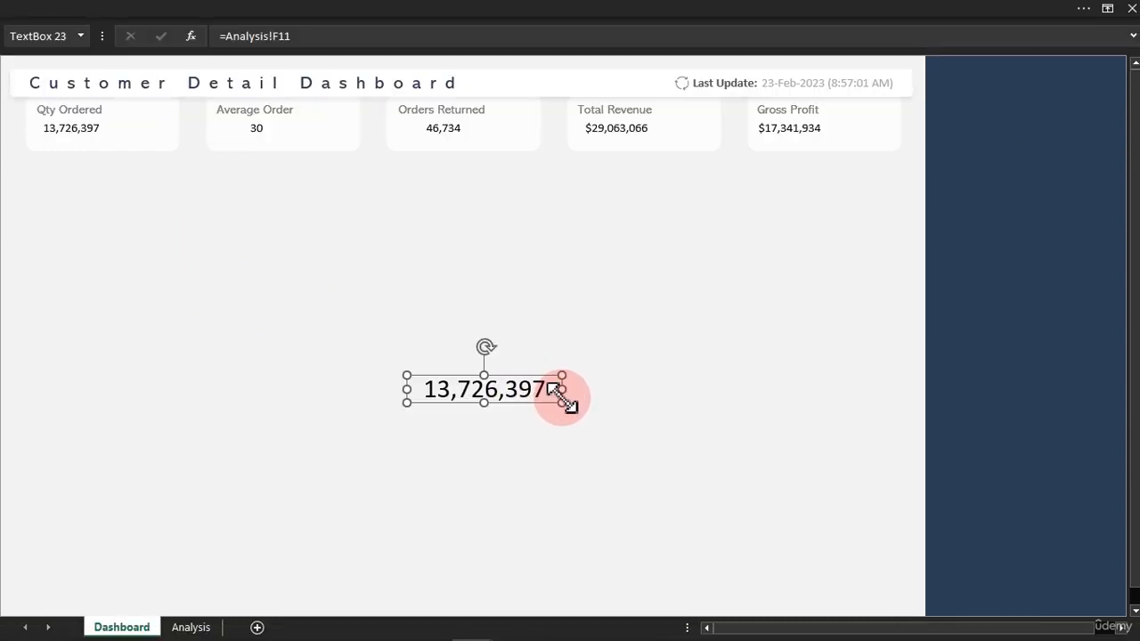
pyautogui.click(194, 13)
pyautogui.click(145, 73)
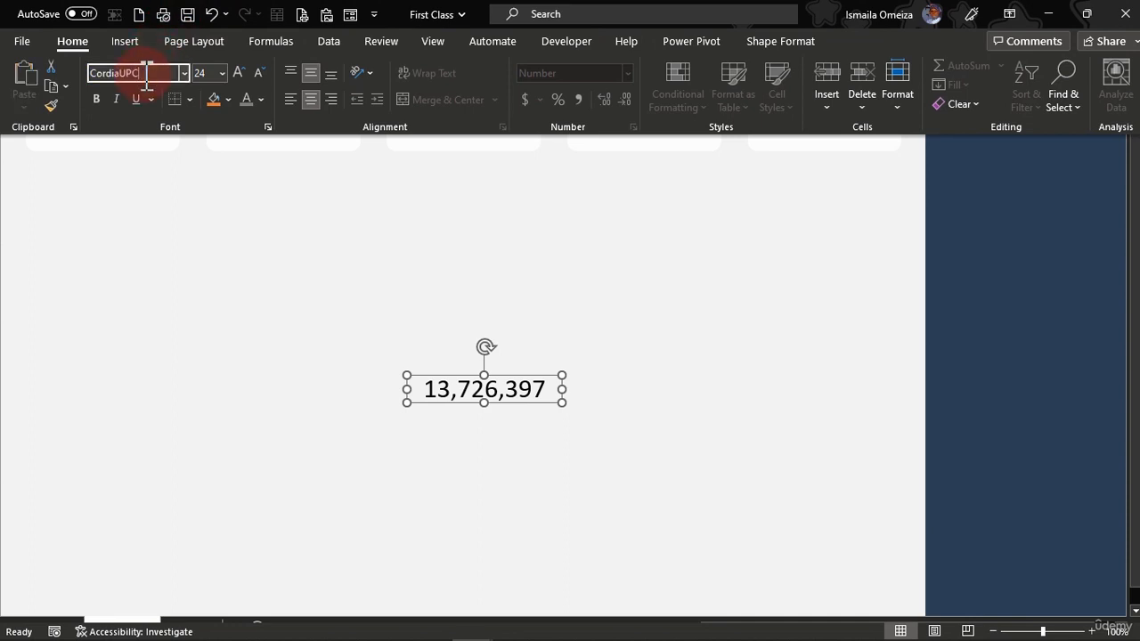
pyautogui.write('CordiaUPC')
pyautogui.press('Return')
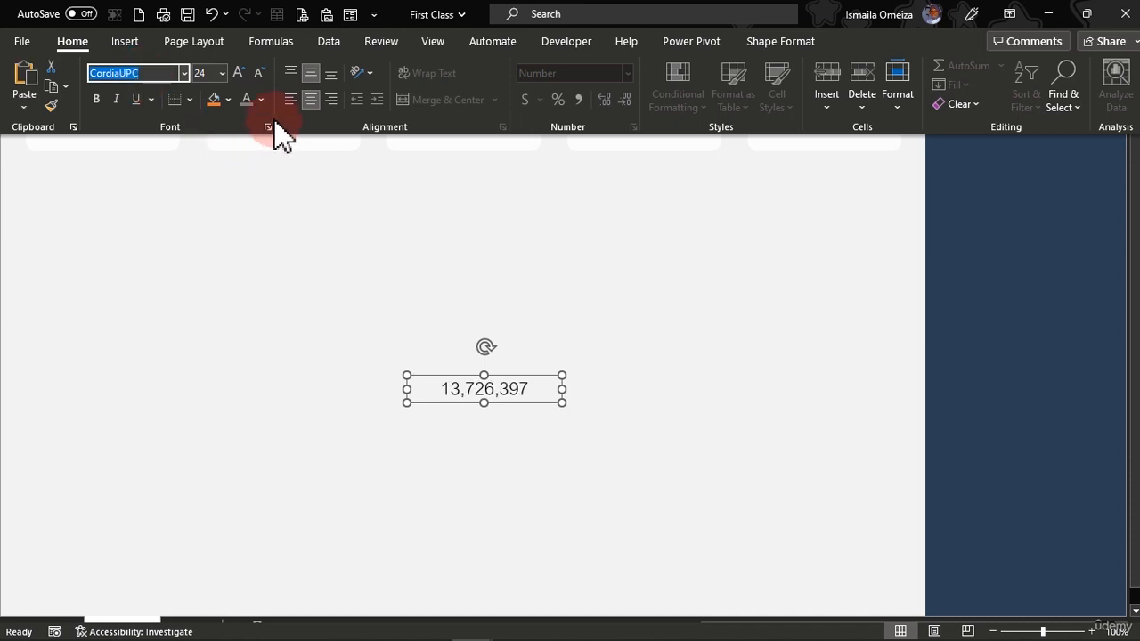
# Colour the copied text box's number dark grey and align it to the left.
pyautogui.click(260, 99)
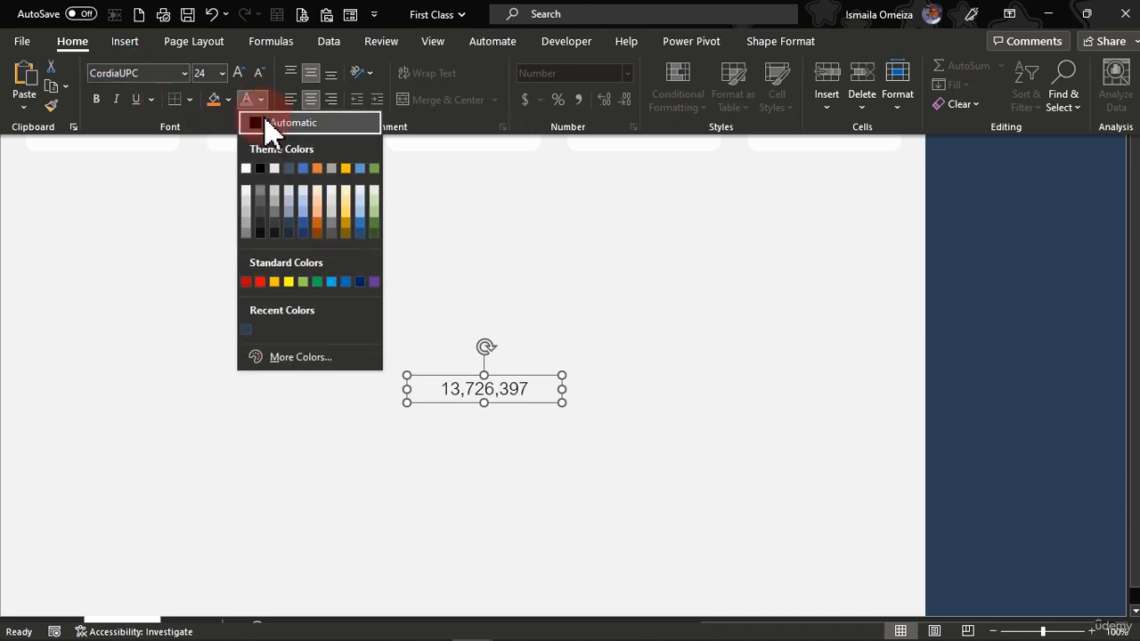
pyautogui.click(260, 213)
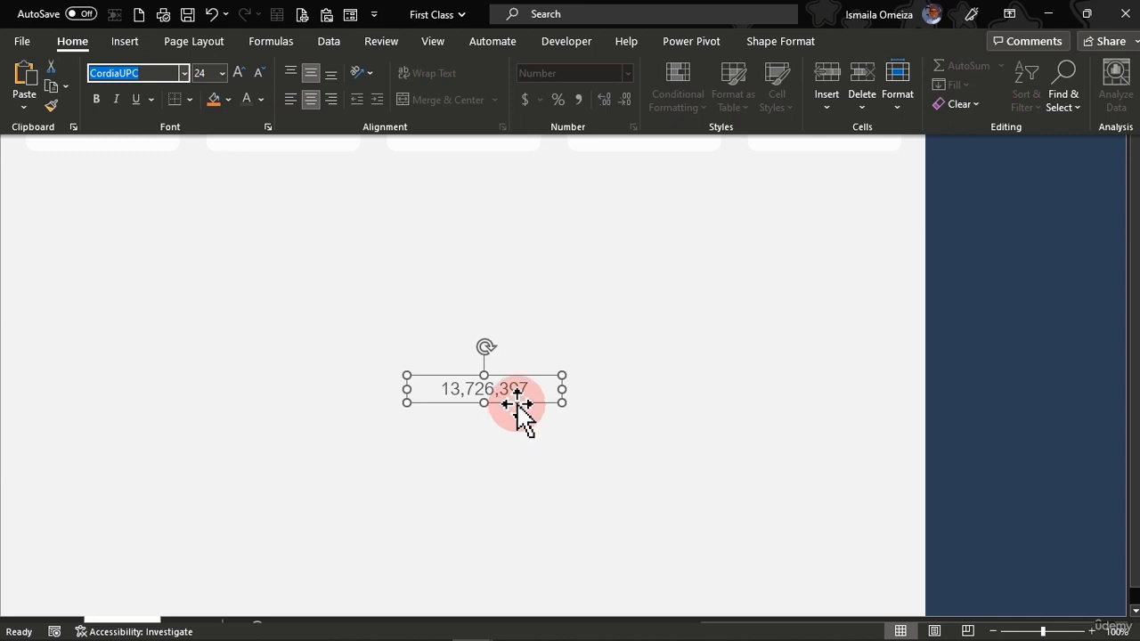
pyautogui.click(519, 399)
pyautogui.click(196, 9)
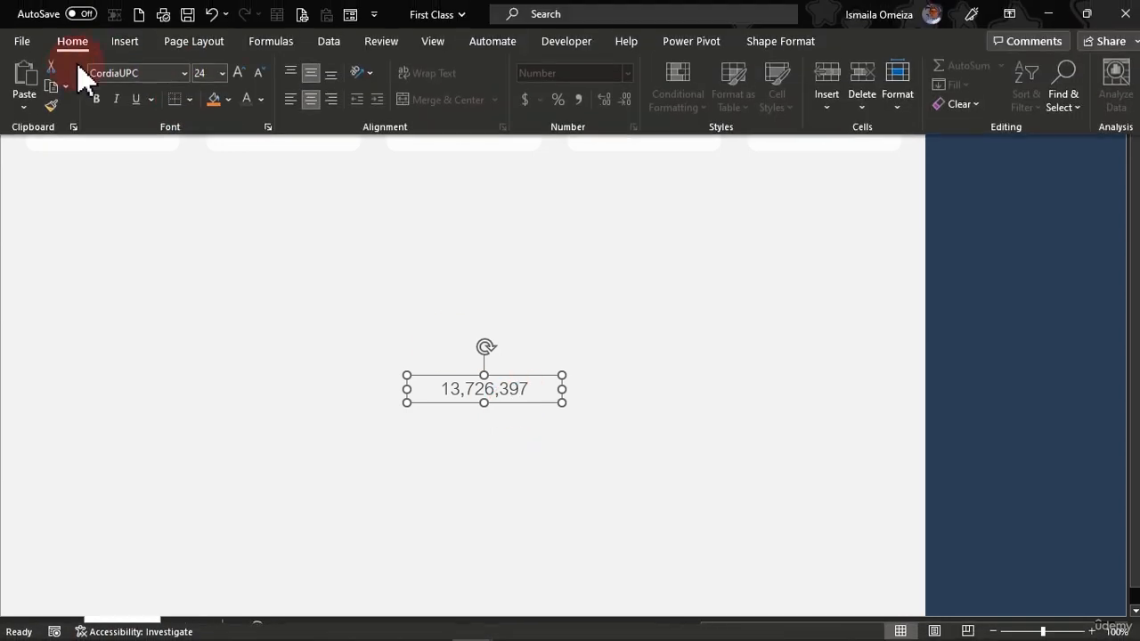
pyautogui.click(290, 99)
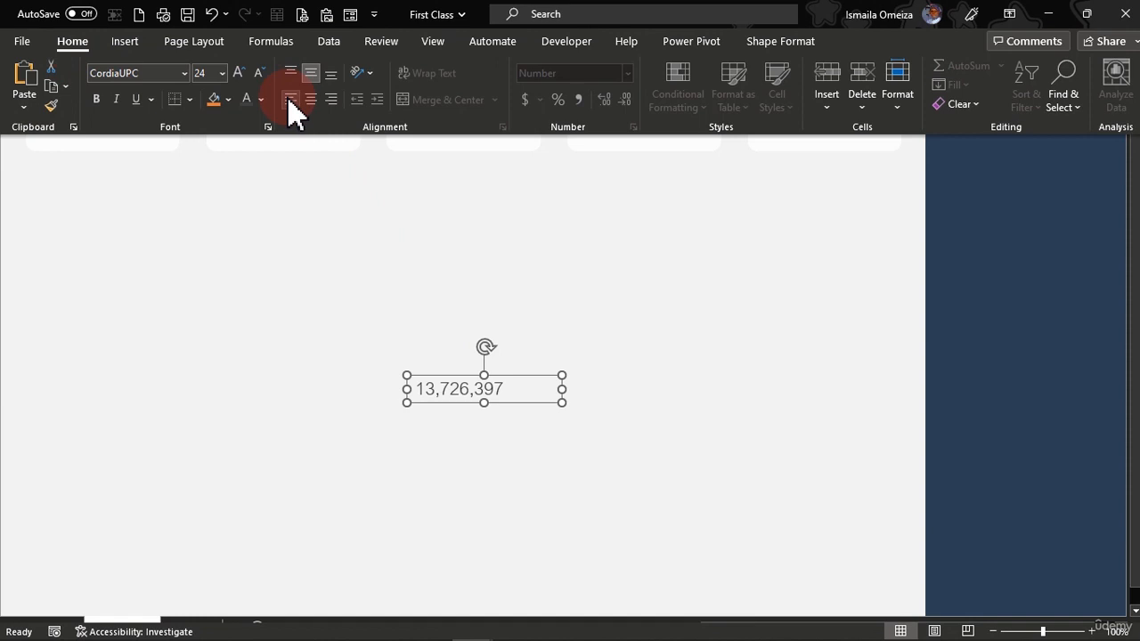
# Copy the sample text box's formatting onto the value boxes of all five KPI cards with Format Painter.
pyautogui.click(54, 105)
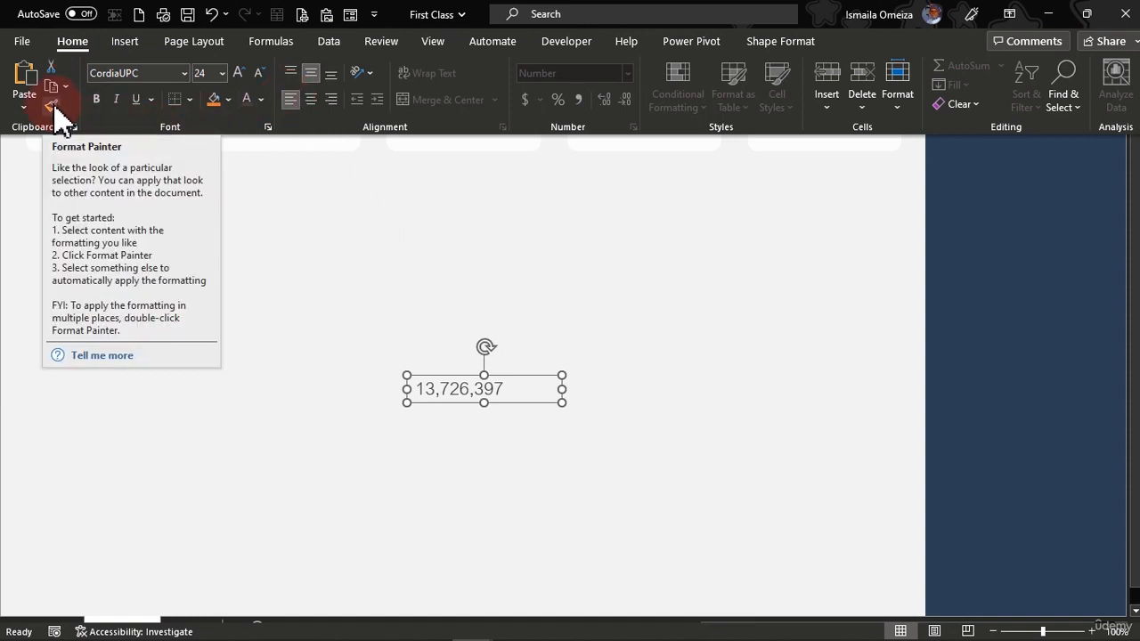
pyautogui.click(98, 136)
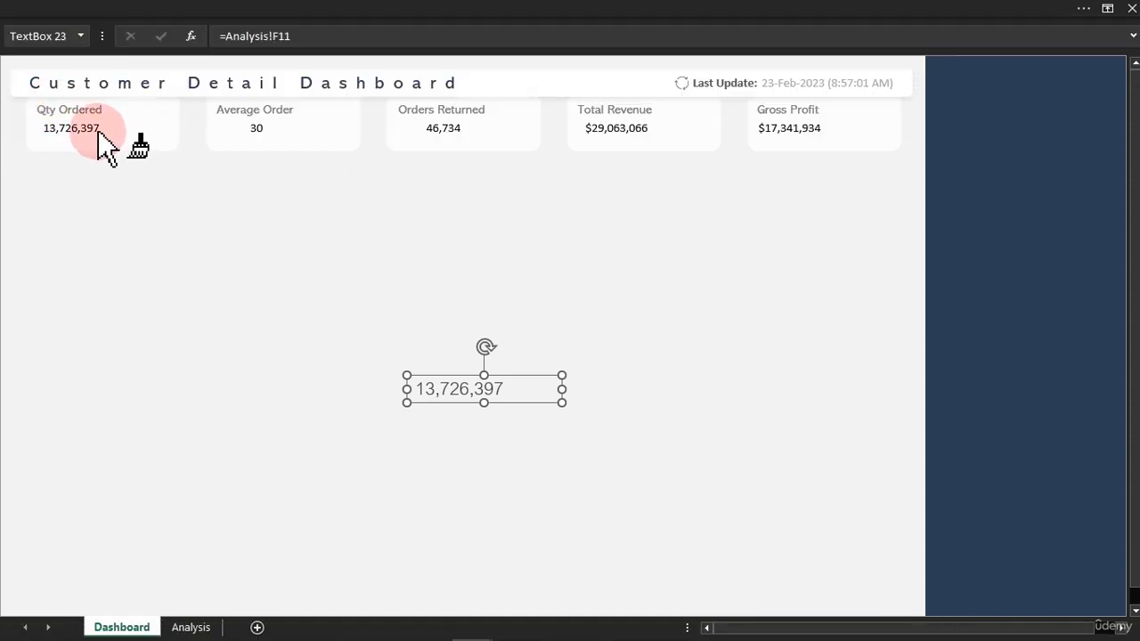
pyautogui.click(92, 139)
pyautogui.click(264, 138)
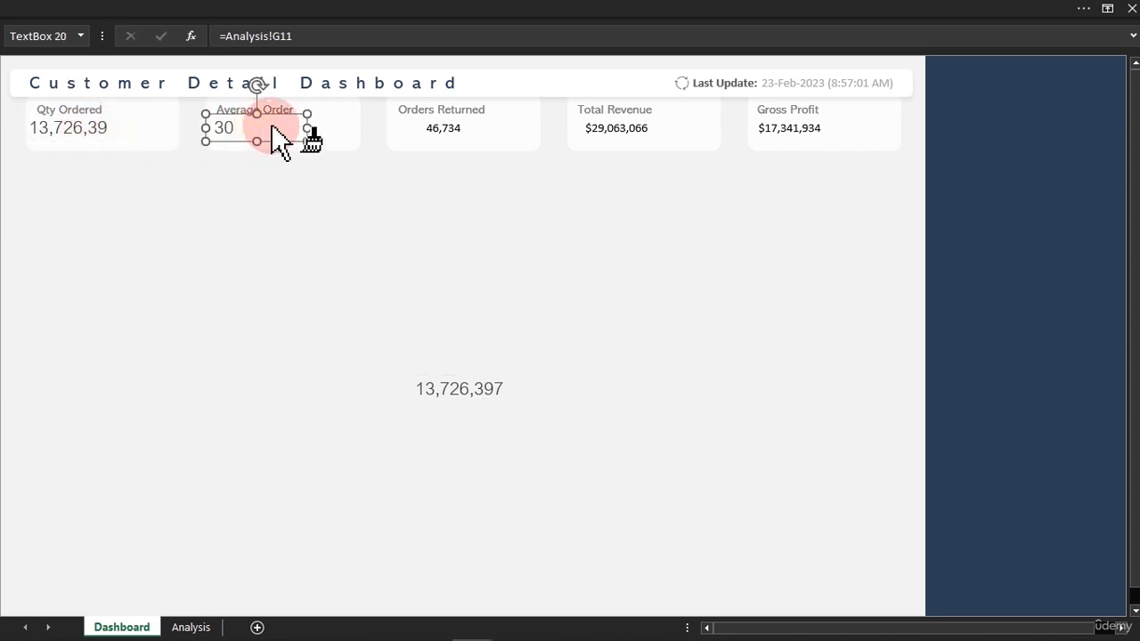
pyautogui.click(432, 141)
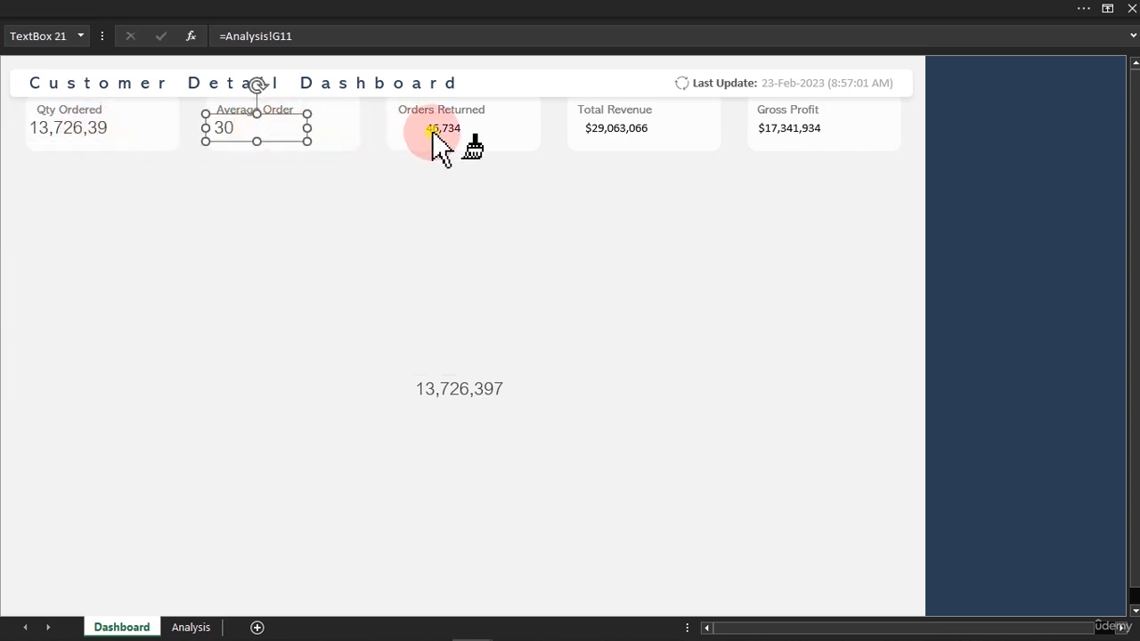
pyautogui.click(621, 139)
pyautogui.click(779, 141)
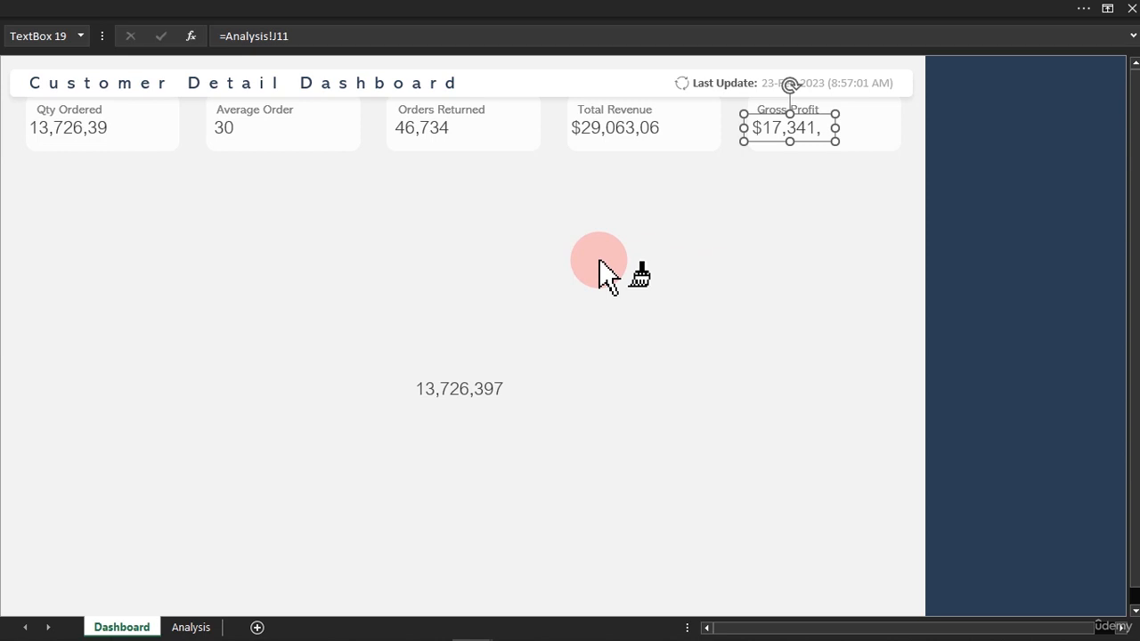
pyautogui.press('Escape')
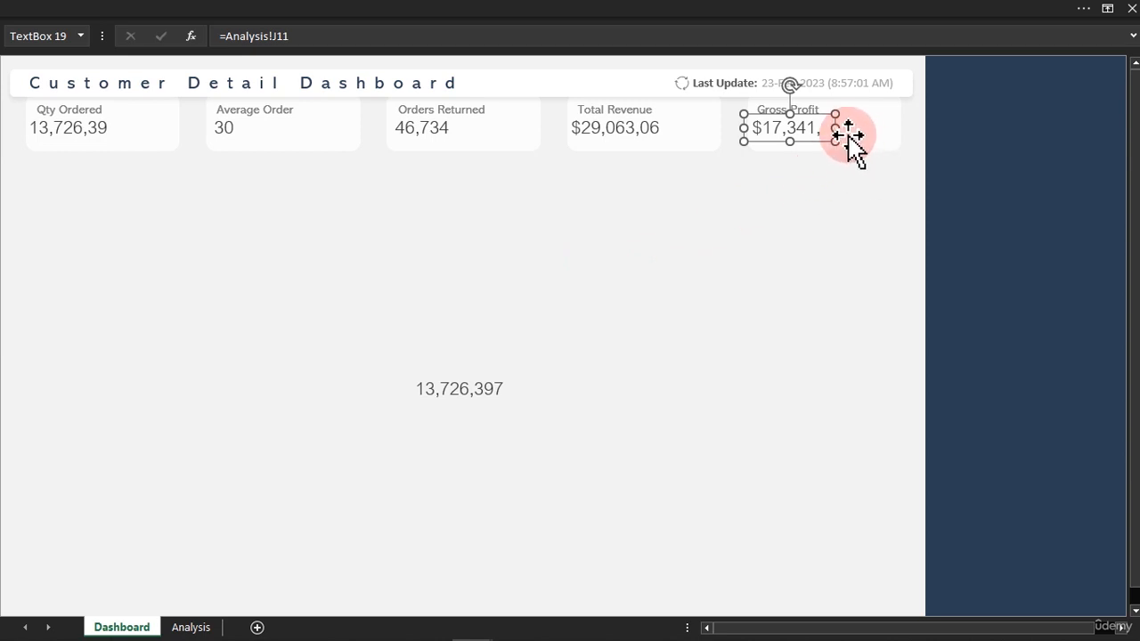
# Widen the Gross Profit and Qty Ordered value boxes to fit their whole numbers, moving the Qty Ordered value slightly lower beneath its label.
pyautogui.moveTo(836, 129); pyautogui.dragTo(870, 133)
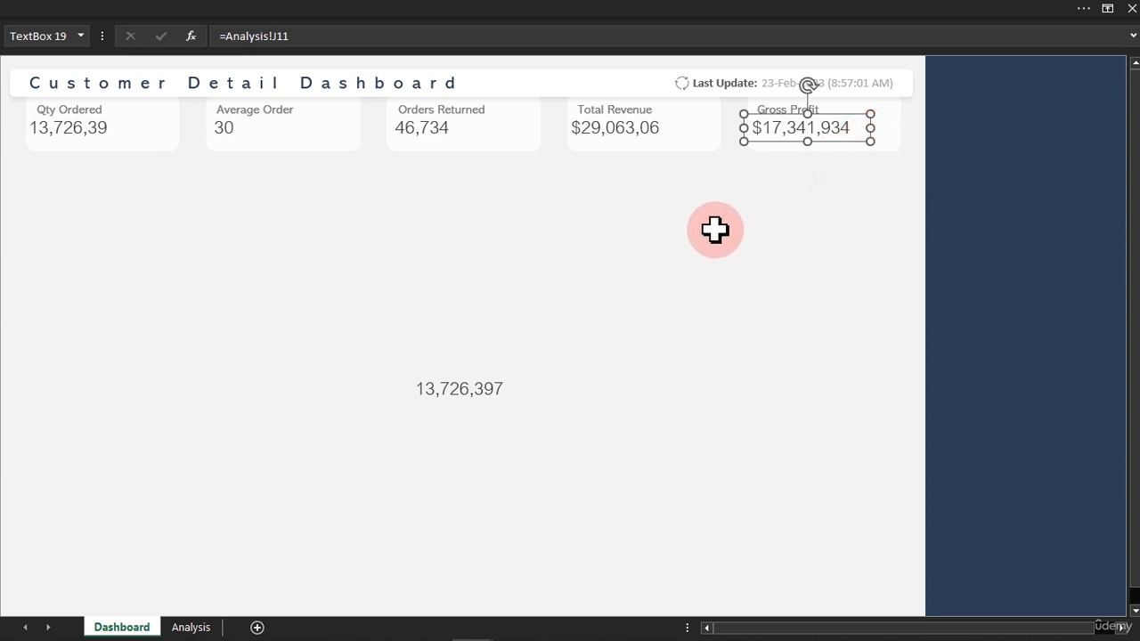
pyautogui.click(102, 135)
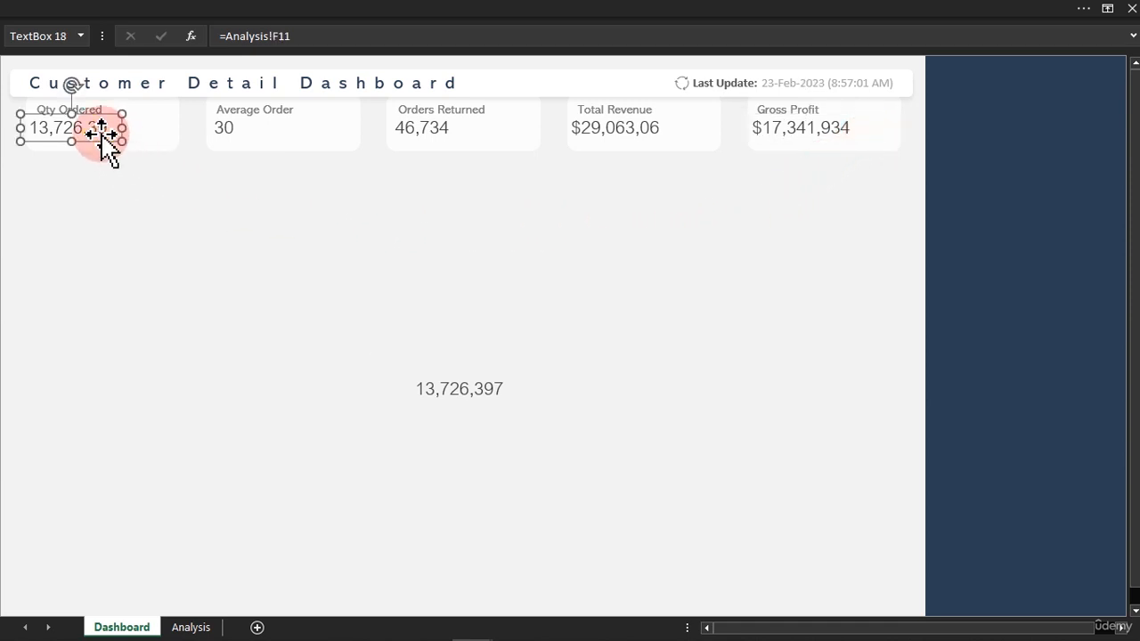
pyautogui.moveTo(122, 128)
pyautogui.mouseDown()
pyautogui.moveTo(138, 128)
pyautogui.moveTo(109, 128)
pyautogui.mouseUp()
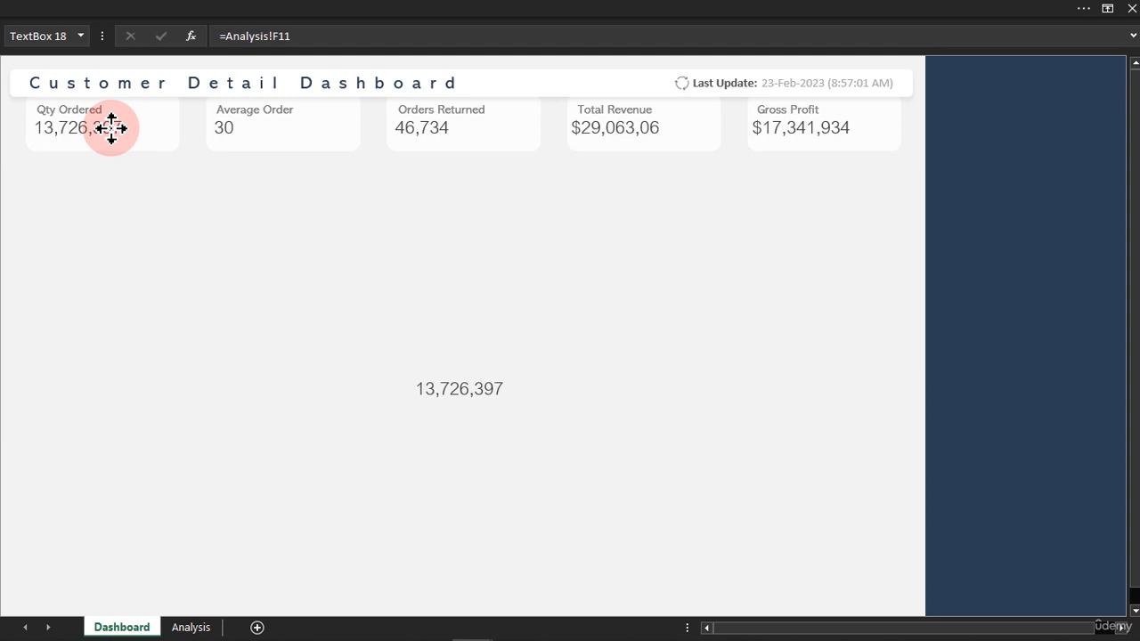
pyautogui.moveTo(112, 129); pyautogui.dragTo(113, 134)
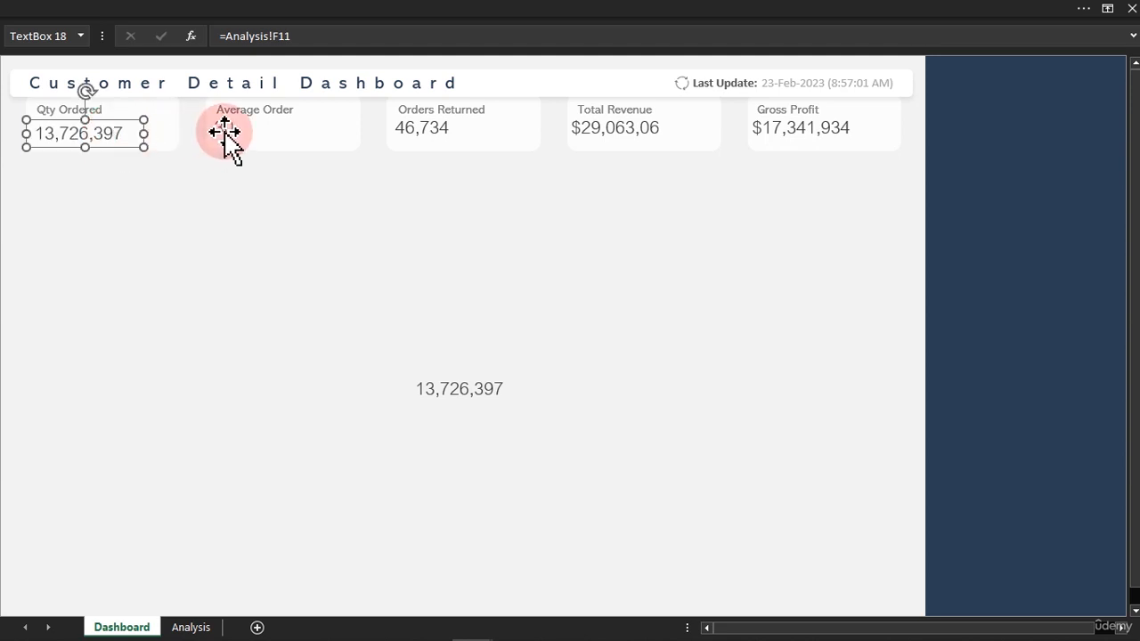
# Align the value text boxes of all five KPI cards with Align Bottom and deselect them.
pyautogui.keyDown('ctrl'); pyautogui.click(225, 134); pyautogui.keyUp('ctrl')
pyautogui.keyDown('ctrl'); pyautogui.click(419, 133); pyautogui.keyUp('ctrl')
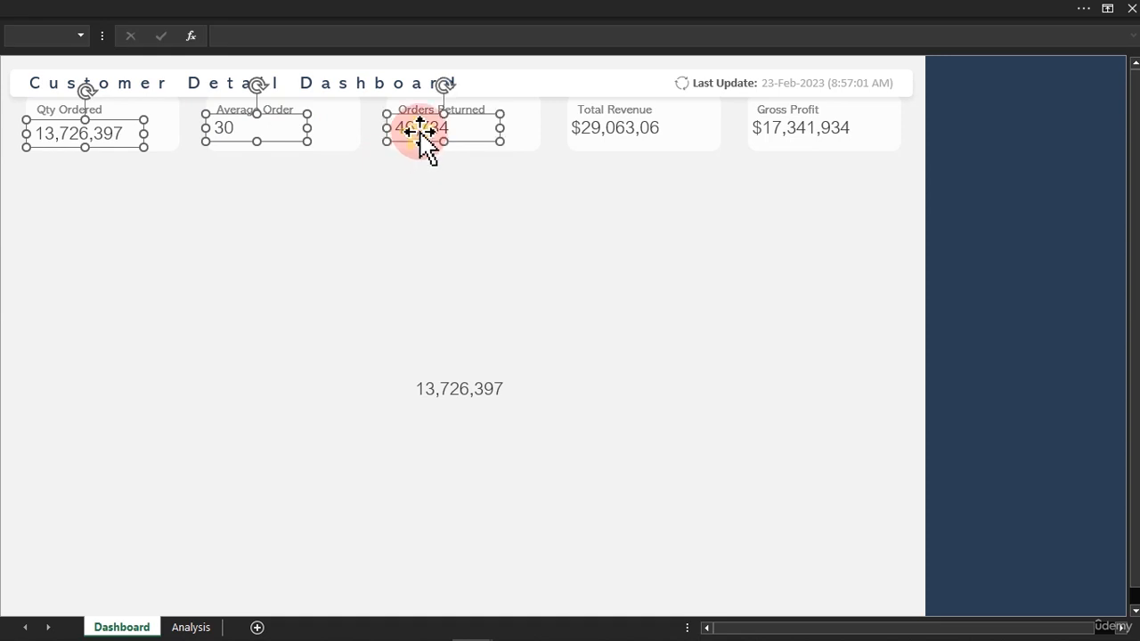
pyautogui.keyDown('ctrl'); pyautogui.click(600, 132); pyautogui.keyUp('ctrl')
pyautogui.keyDown('ctrl'); pyautogui.click(789, 127); pyautogui.keyUp('ctrl')
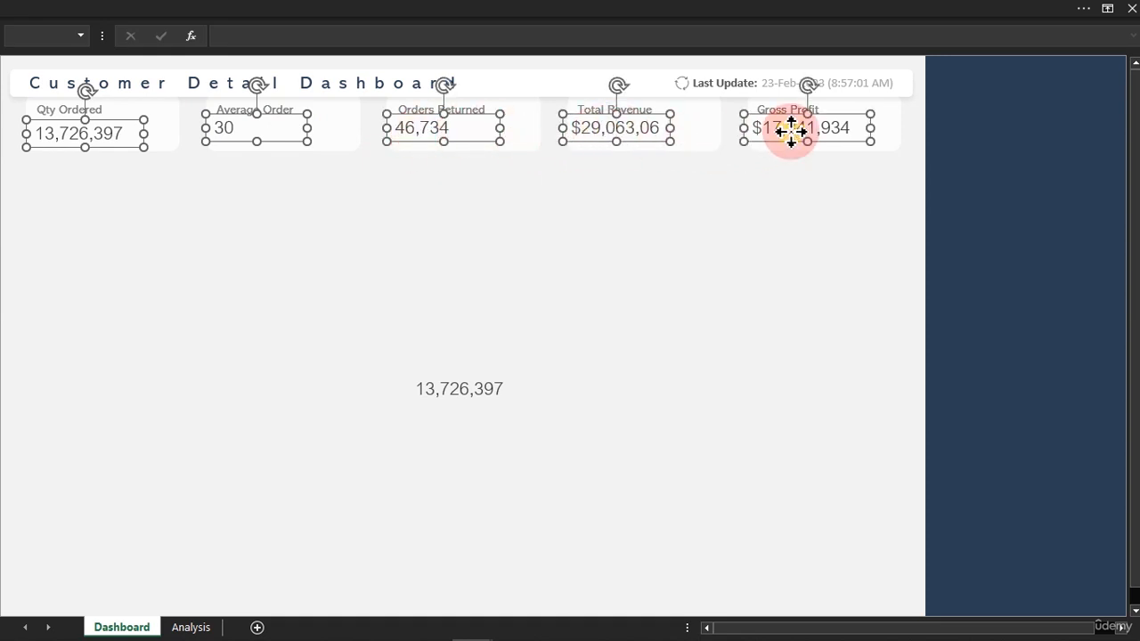
pyautogui.click(593, 13)
pyautogui.click(791, 42)
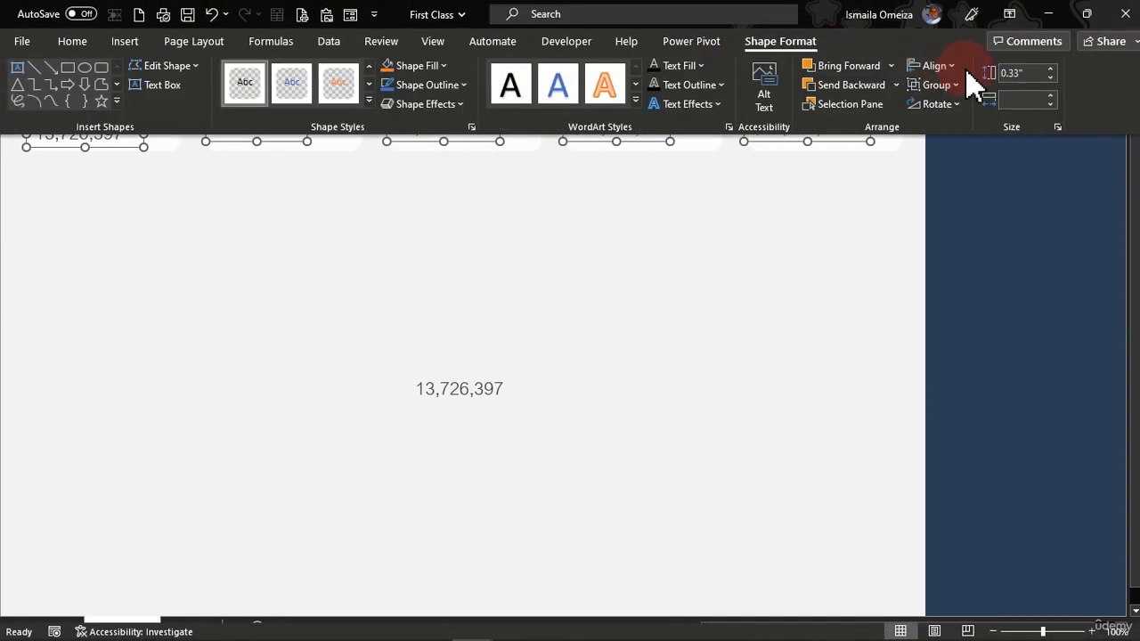
pyautogui.click(937, 66)
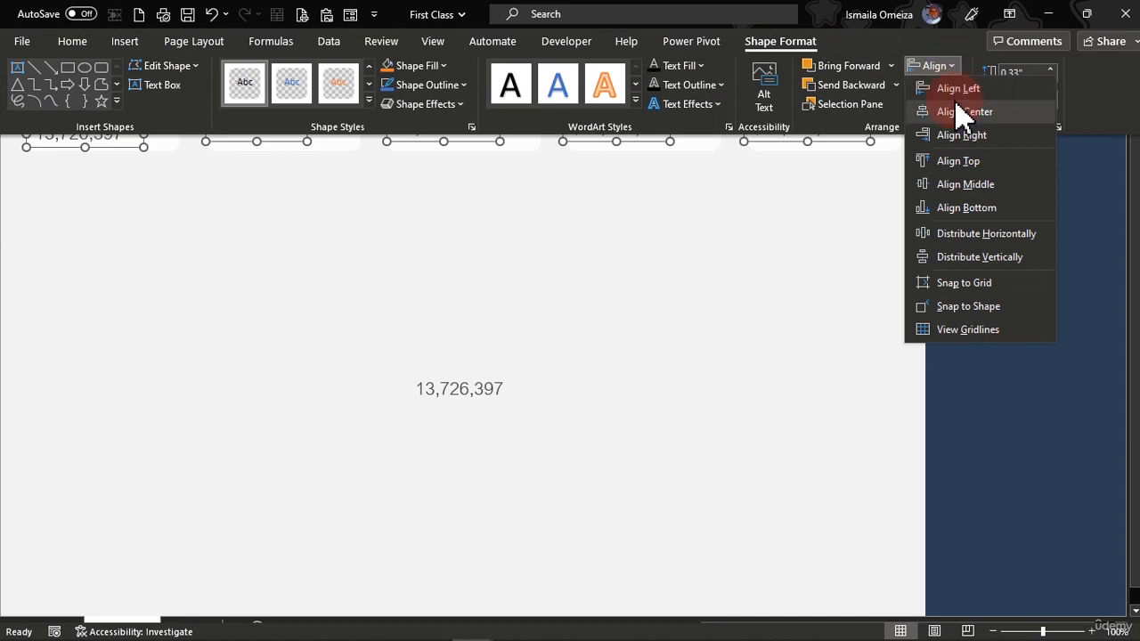
pyautogui.click(964, 210)
pyautogui.click(697, 229)
pyautogui.click(695, 229)
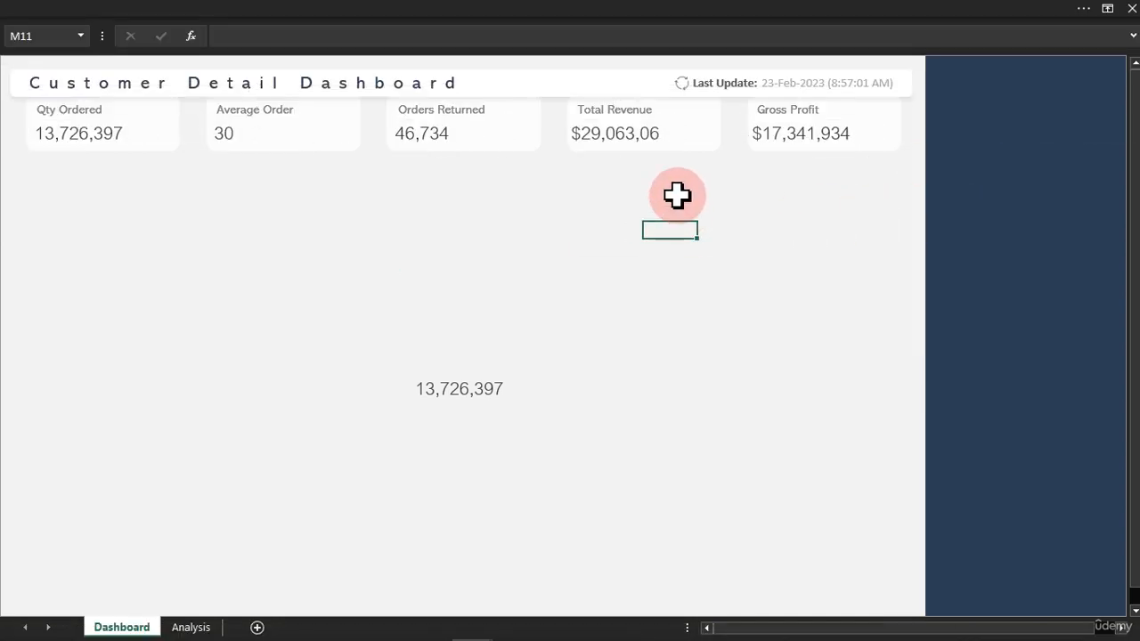
# Widen the Total Revenue value box to fit its whole number and the Gross Profit value box slightly.
pyautogui.click(651, 128)
pyautogui.moveTo(670, 133); pyautogui.dragTo(686, 133)
pyautogui.click(795, 142)
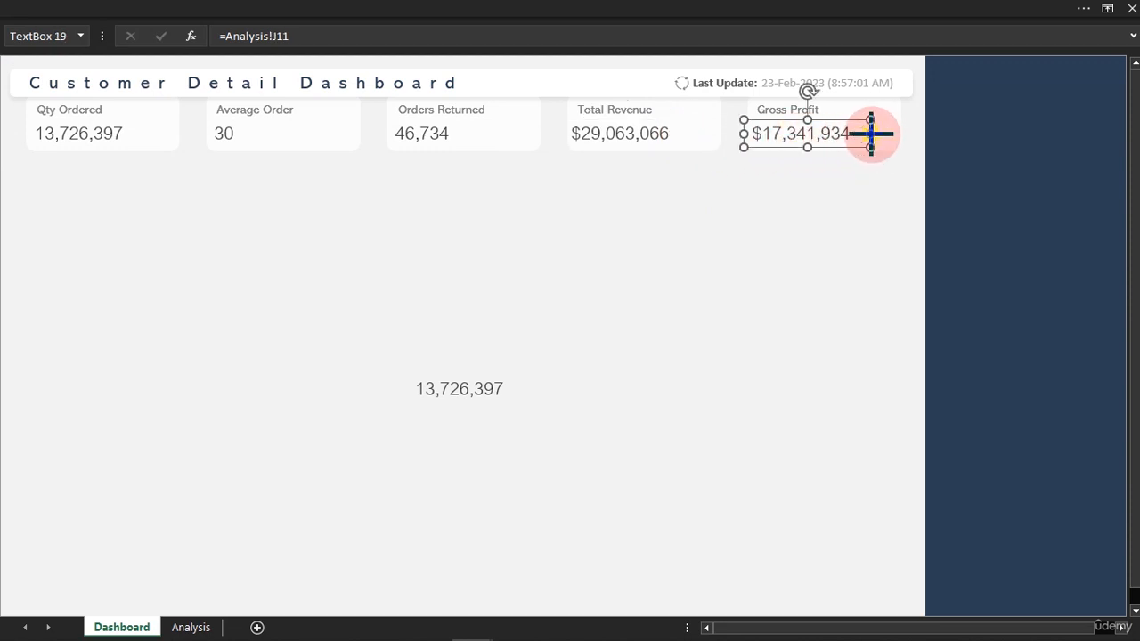
pyautogui.moveTo(873, 134); pyautogui.dragTo(882, 138)
pyautogui.click(450, 139)
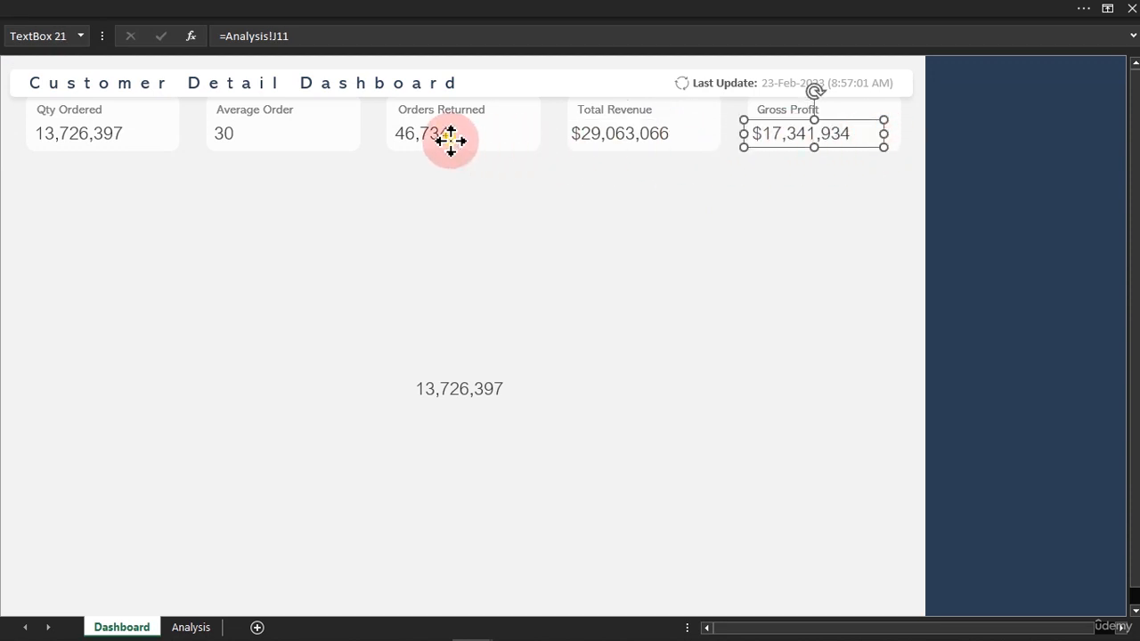
pyautogui.click(233, 143)
pyautogui.click(226, 196)
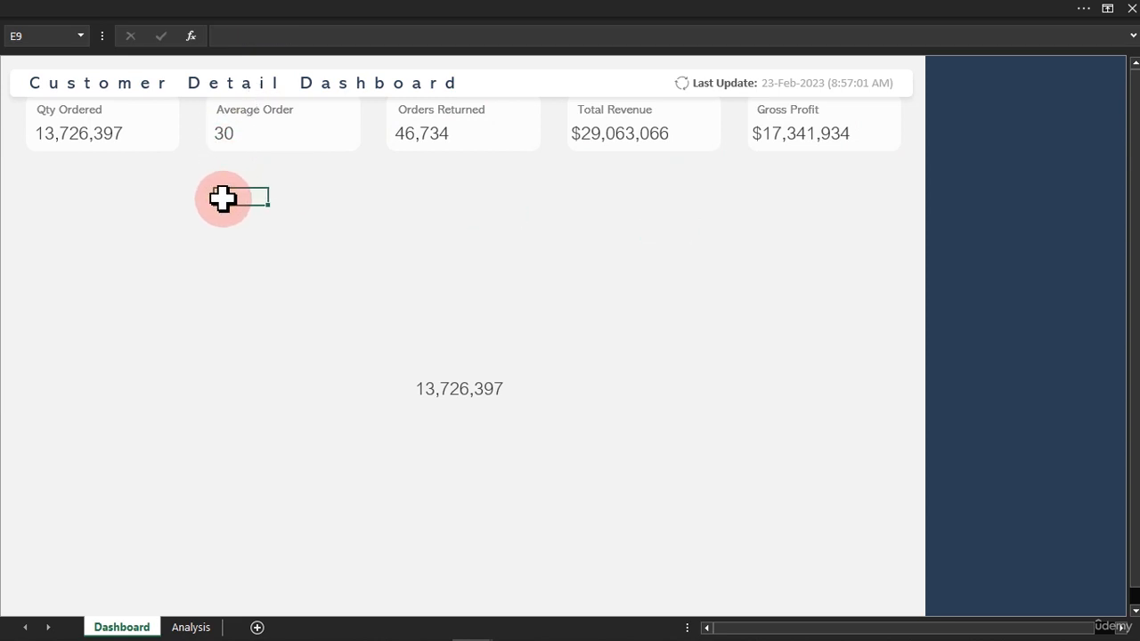
# Delete the sample number text box from the empty dashboard area below the cards.
pyautogui.click(497, 393)
pyautogui.press('Delete')
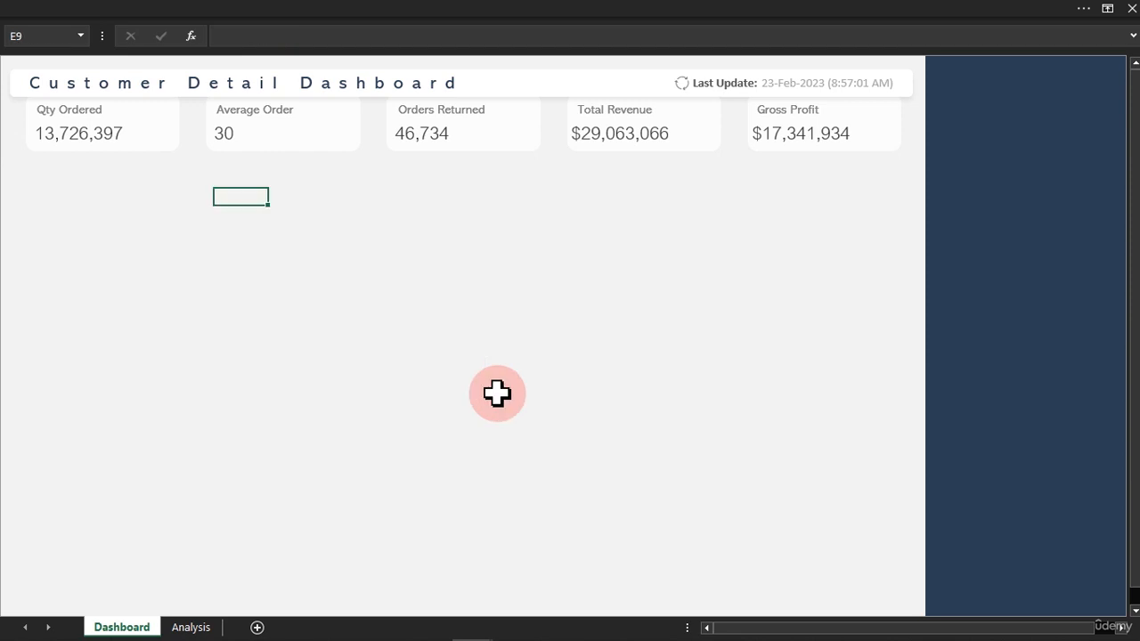
pyautogui.click(346, 253)
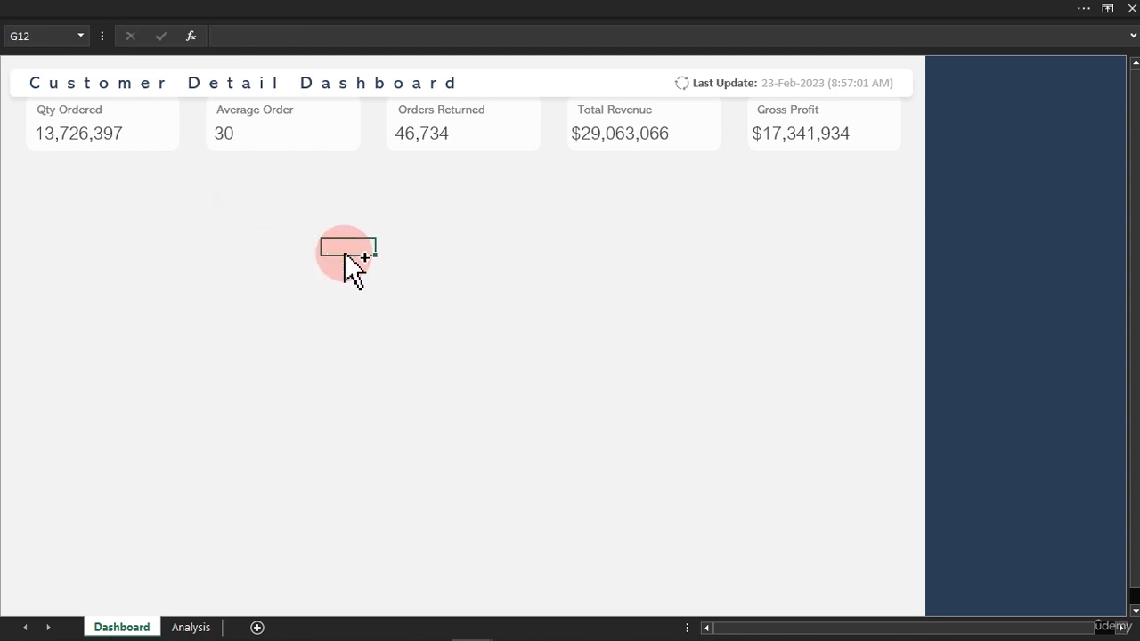